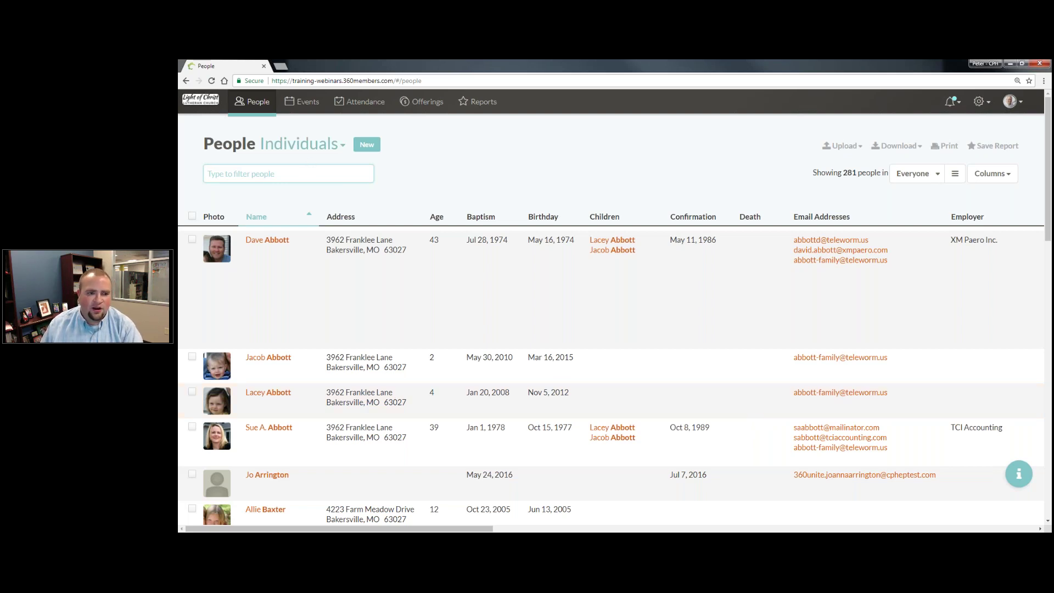
- View the People list as Givers and return it to Individuals
click(302, 144)
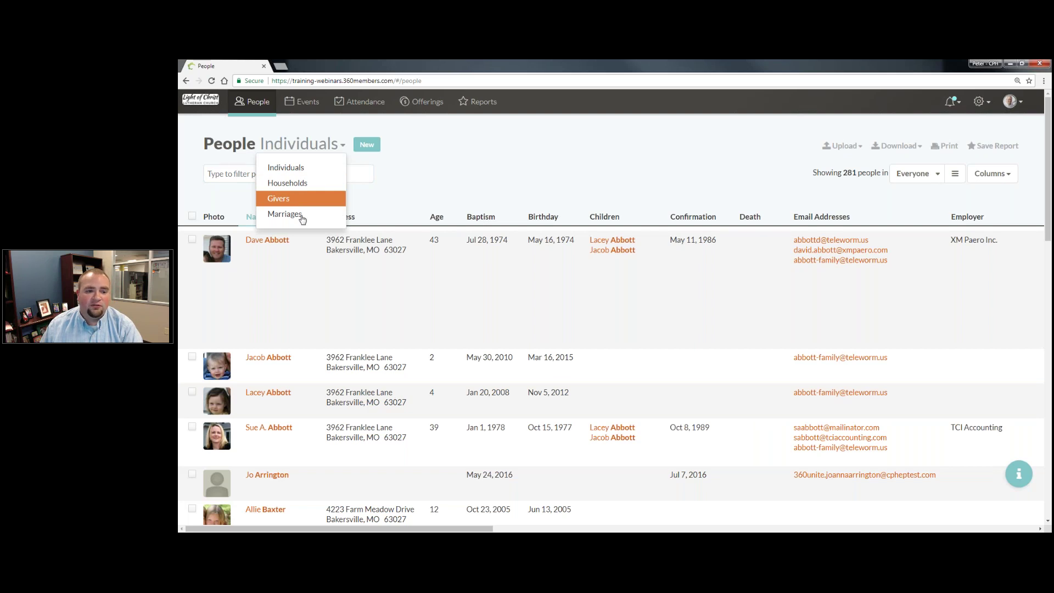
click(290, 199)
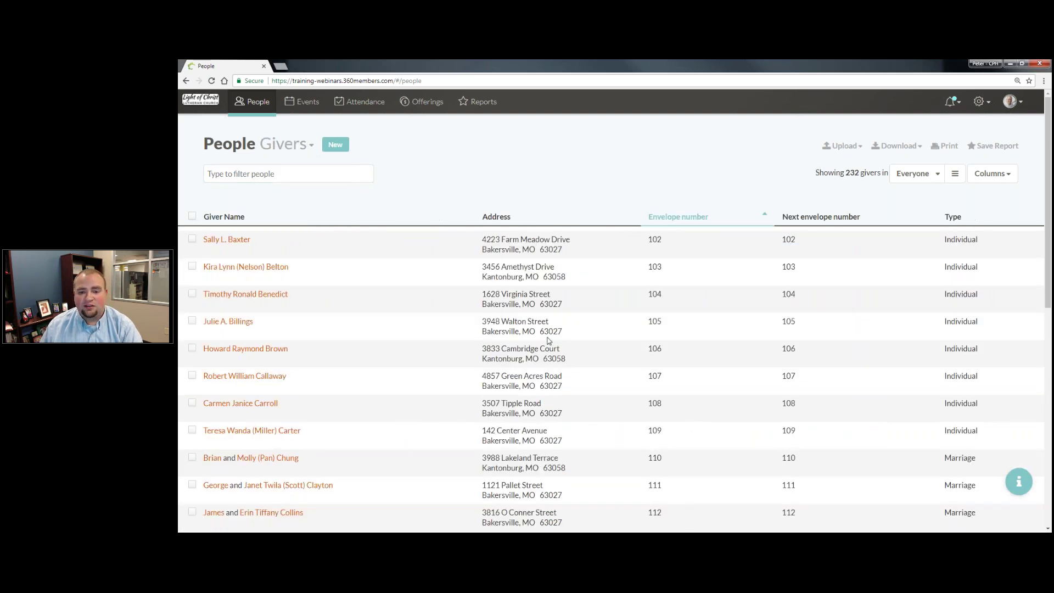
click(301, 150)
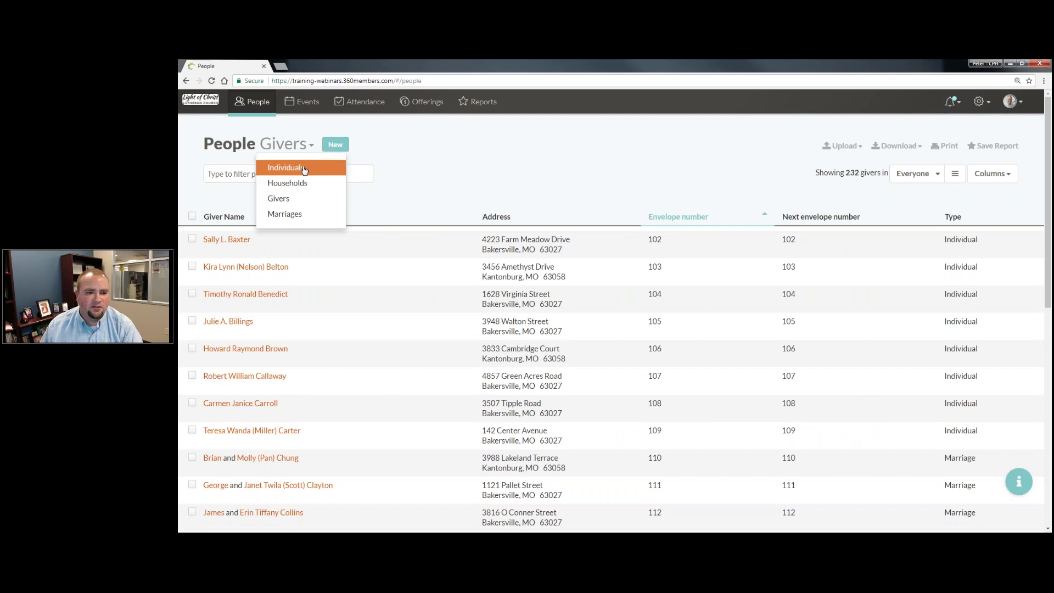
key(Return)
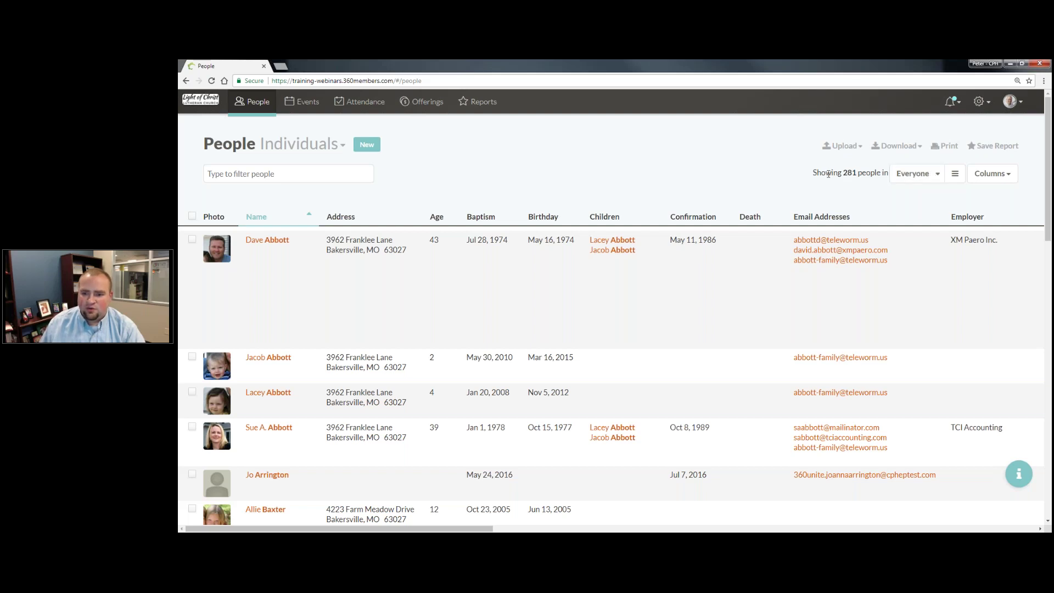
- Check which groups are available for limiting the people list
click(935, 176)
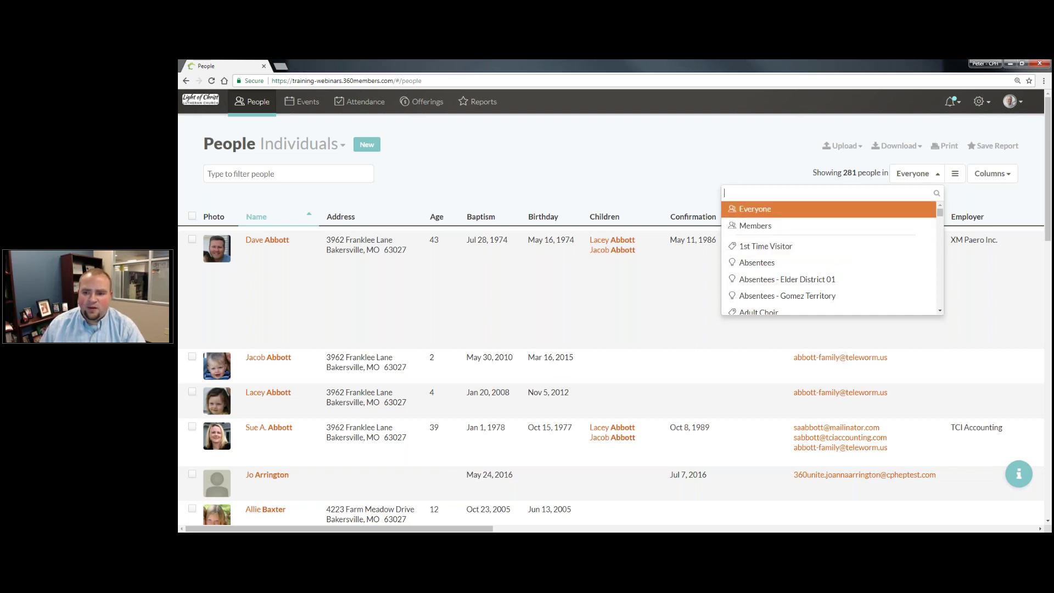
click(972, 194)
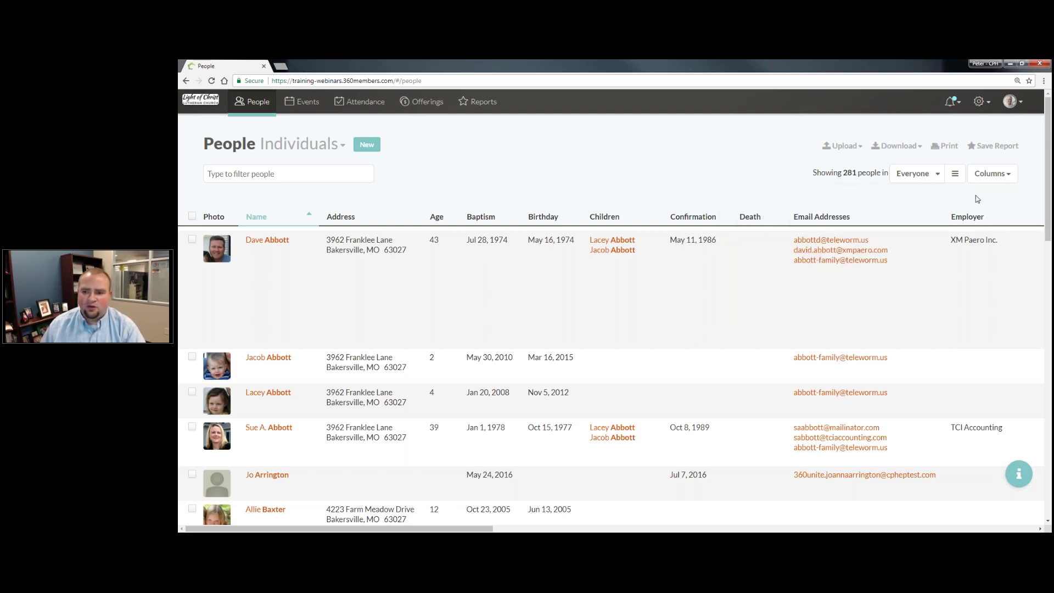
- Start a custom group with a trait for people who are Living
click(955, 174)
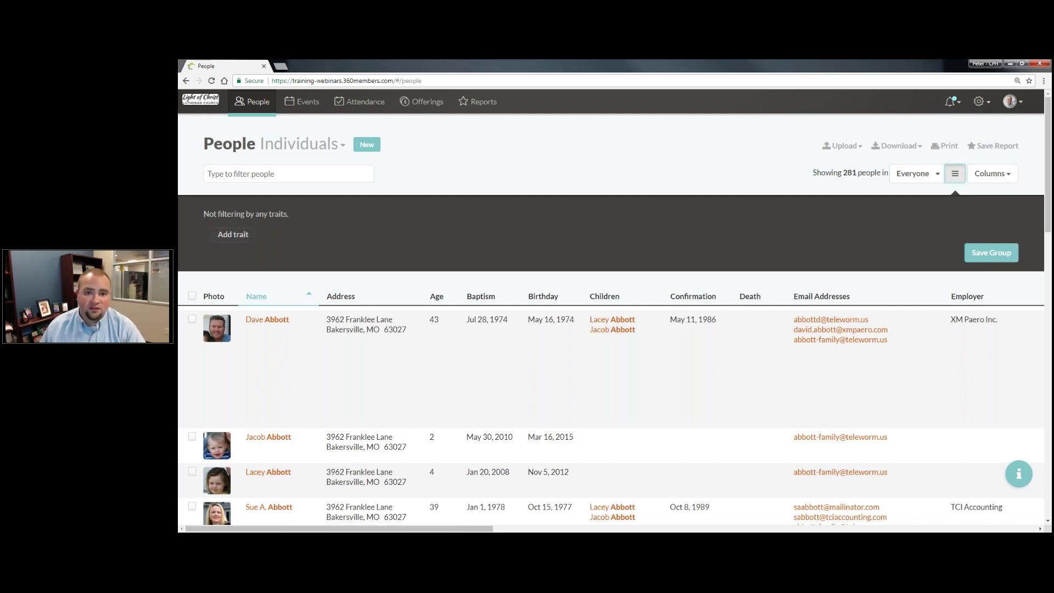
click(233, 234)
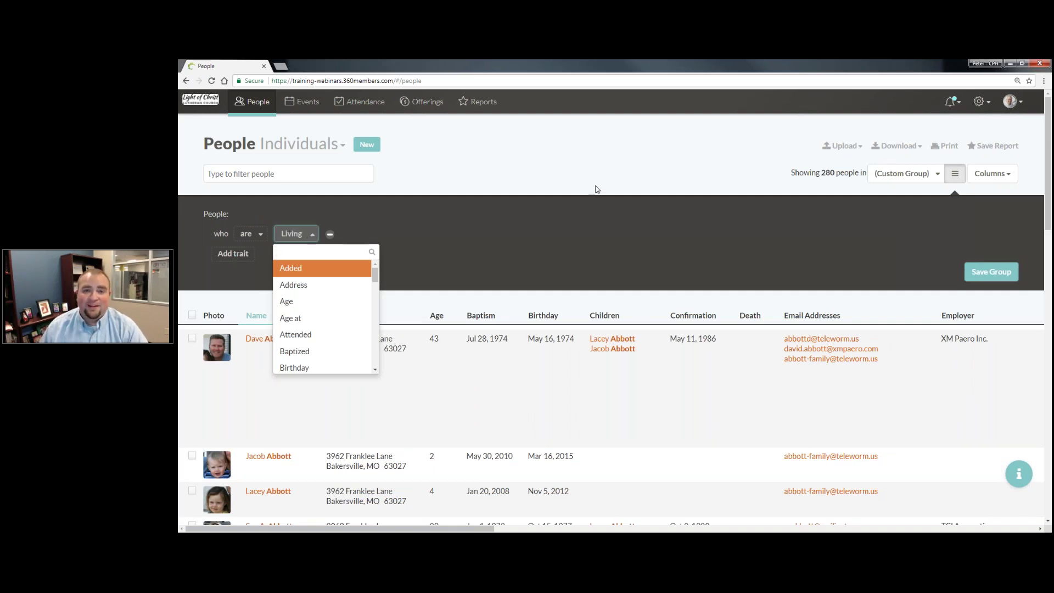
click(236, 255)
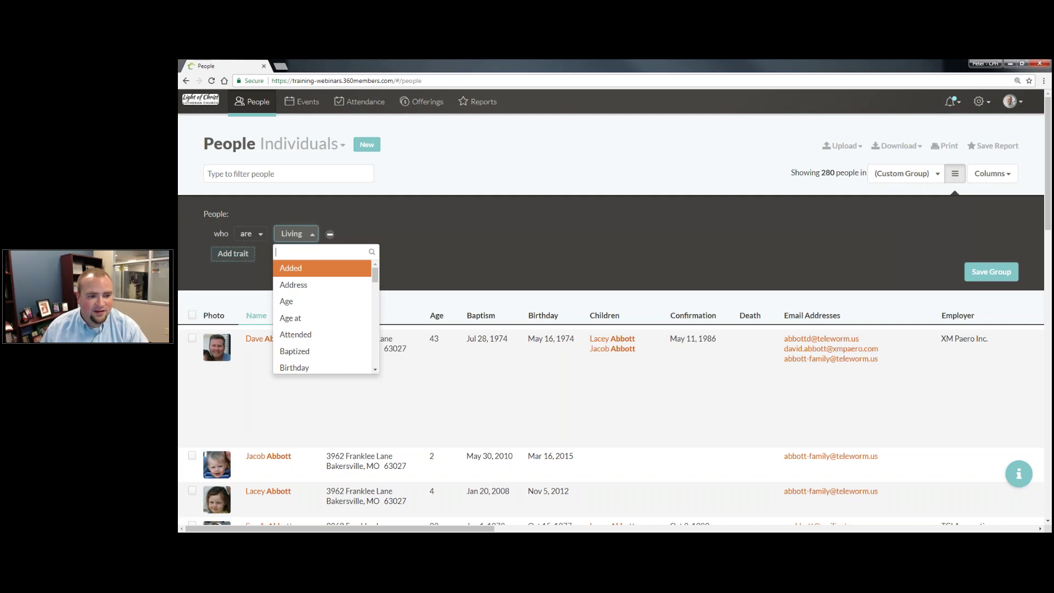
- Add a second trait limiting the group to people who are Members now
click(240, 257)
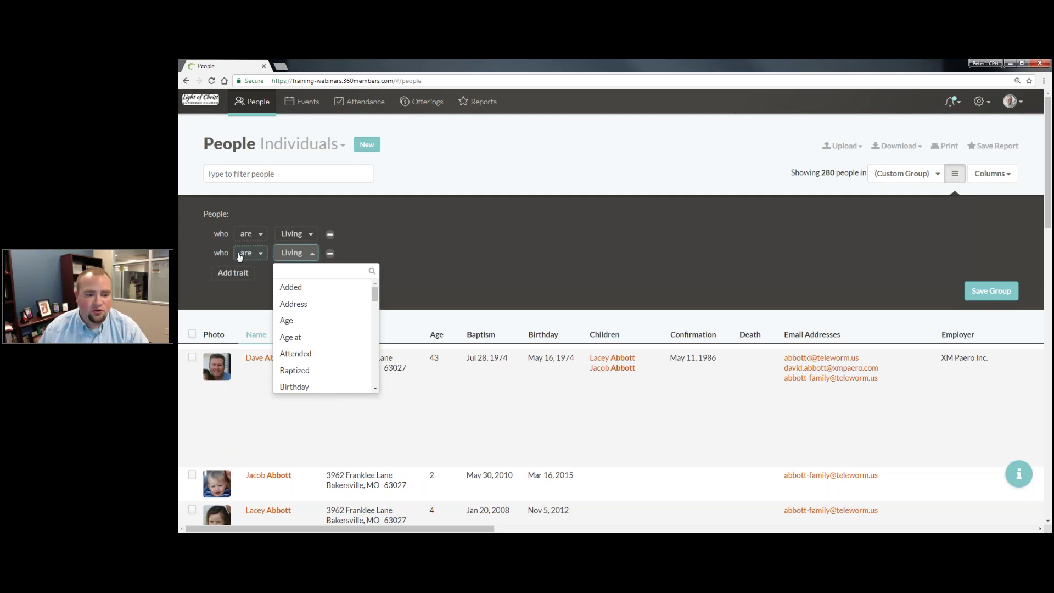
scroll(343, 307, down, 5)
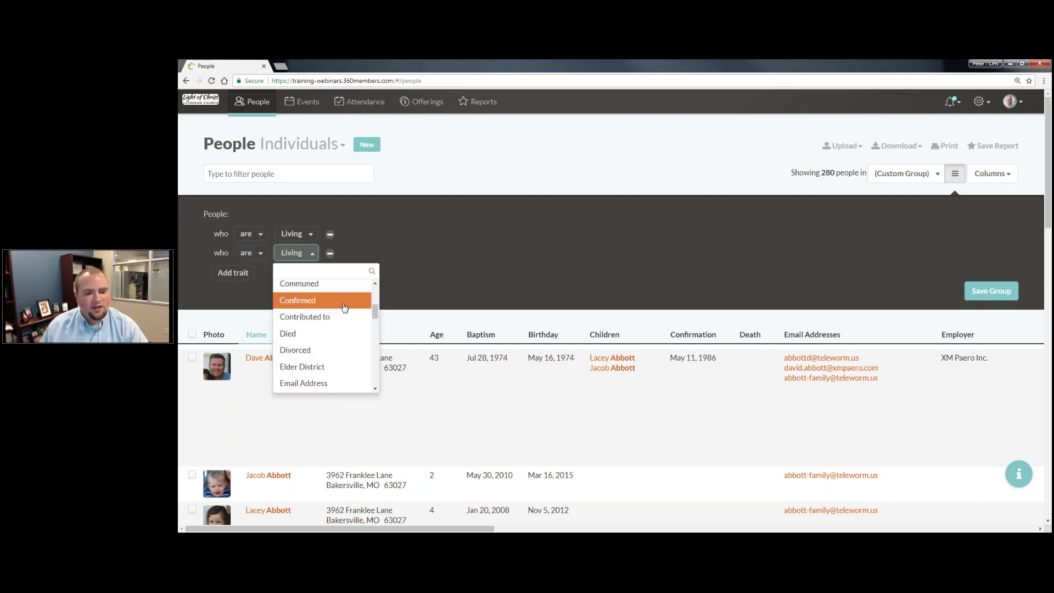
scroll(346, 306, down, 6)
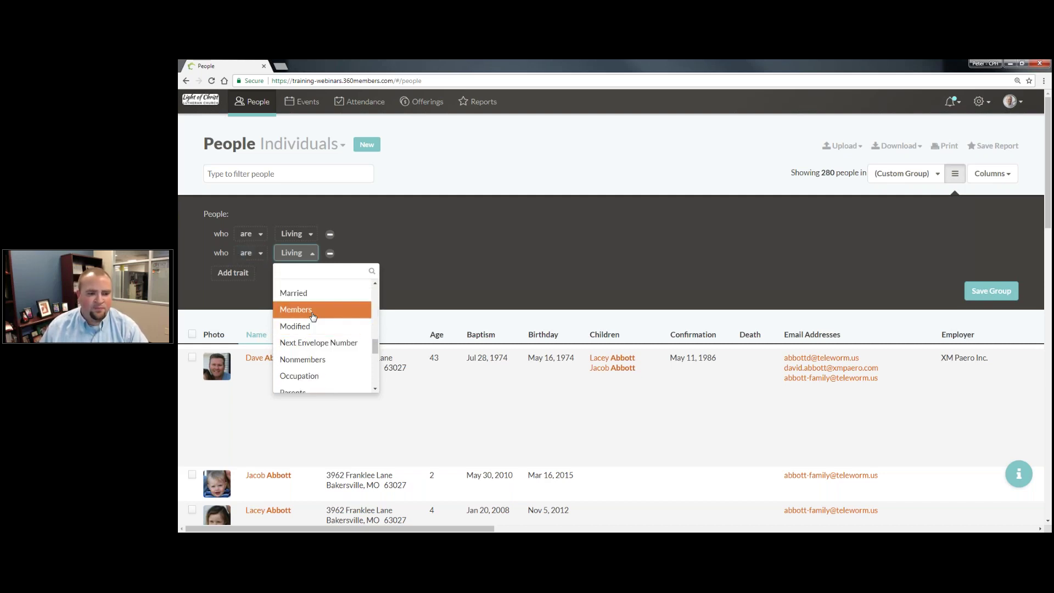
click(329, 306)
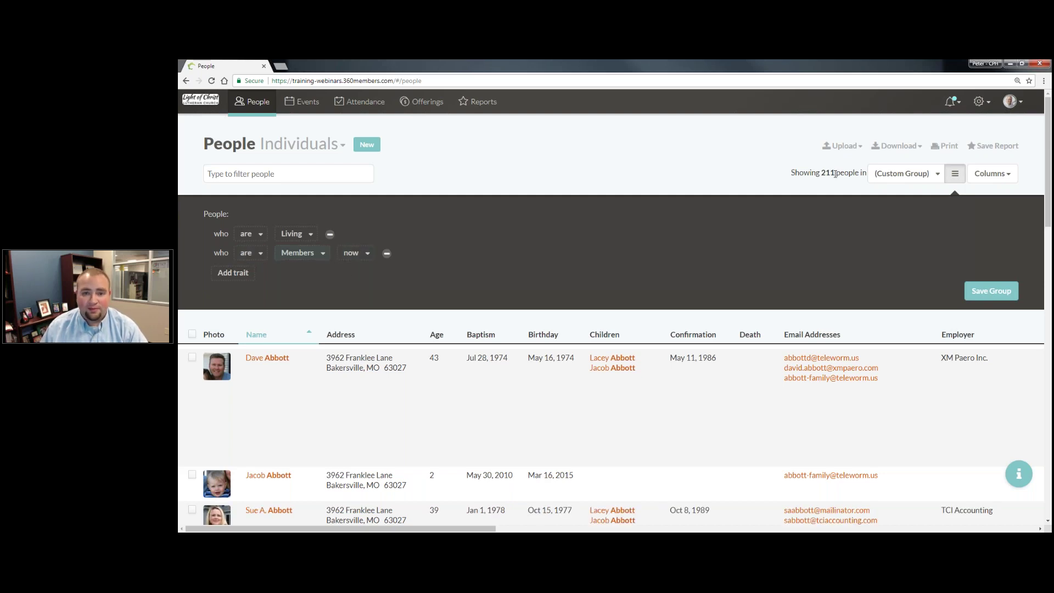
- Add a third trait limiting the group to people whose Age is greater than 18
click(246, 273)
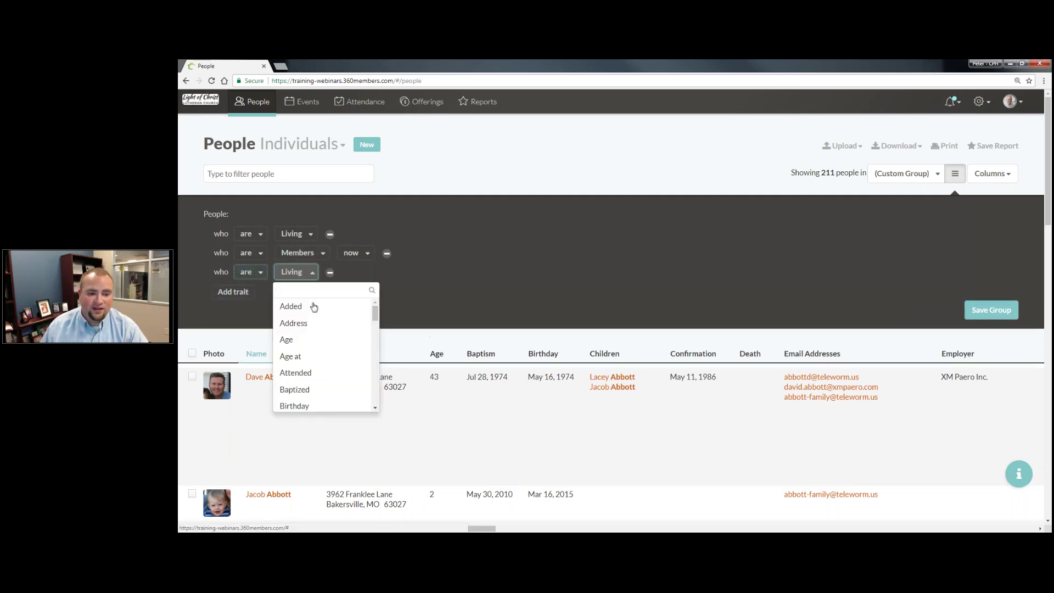
click(324, 340)
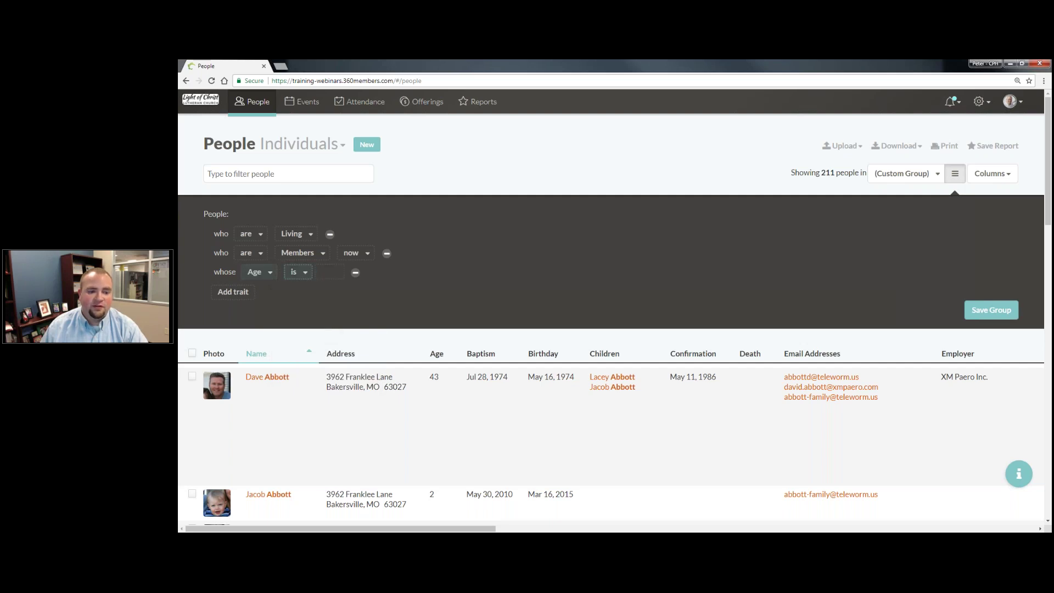
click(298, 271)
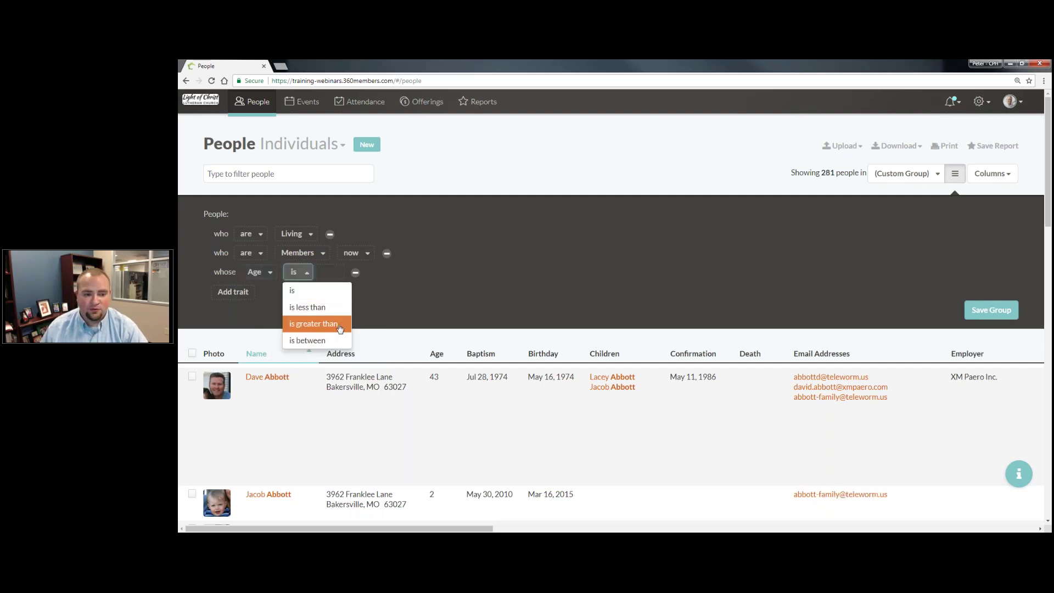
click(340, 327)
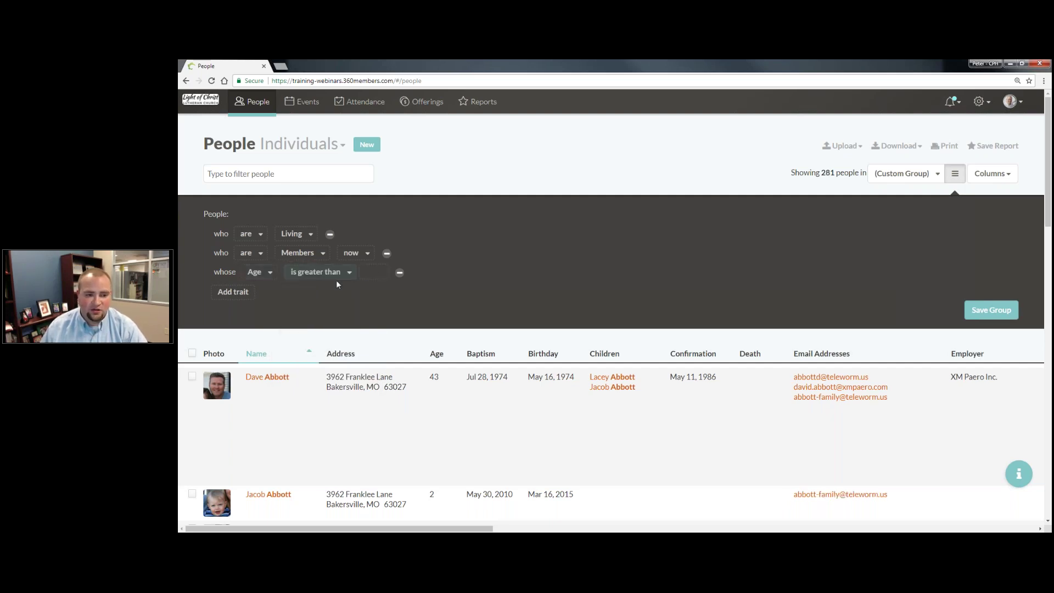
click(372, 270)
text(18)
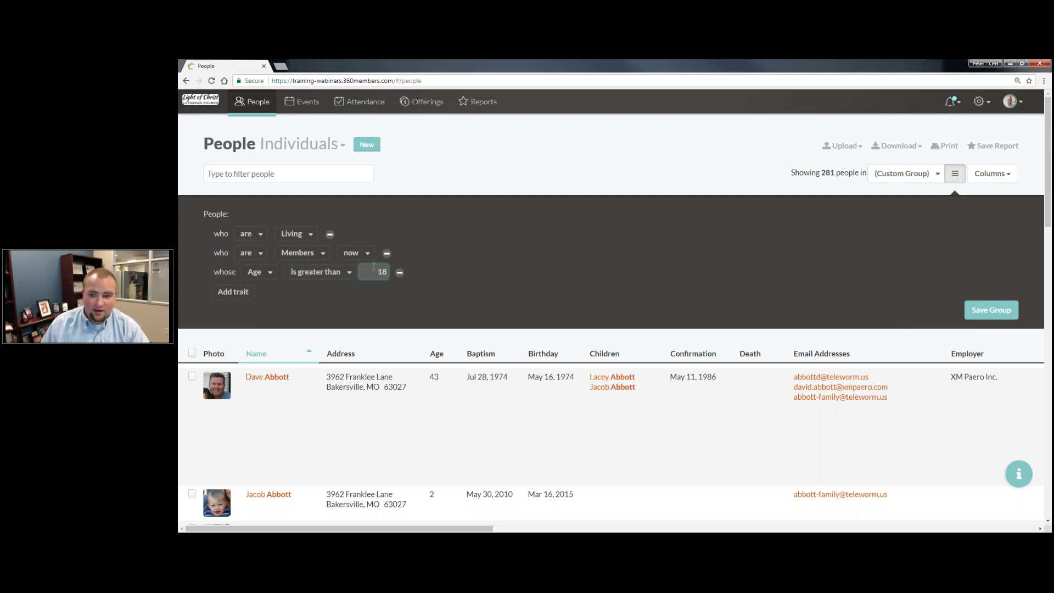
click(814, 222)
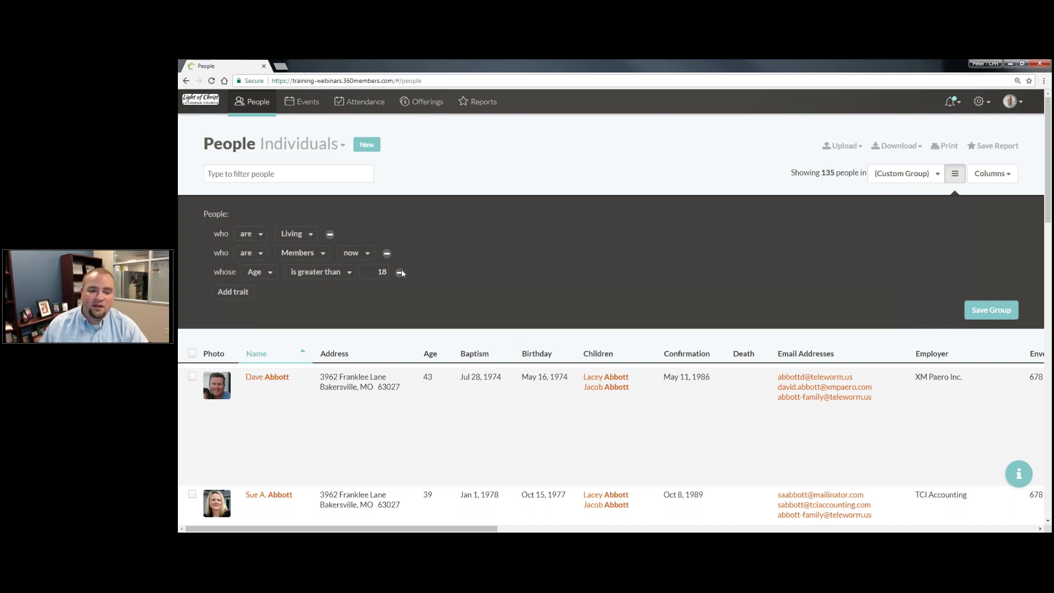
- Replace the age trait with one for people who were Confirmed ever
click(233, 273)
scroll(324, 357, down, 3)
scroll(321, 351, up, 3)
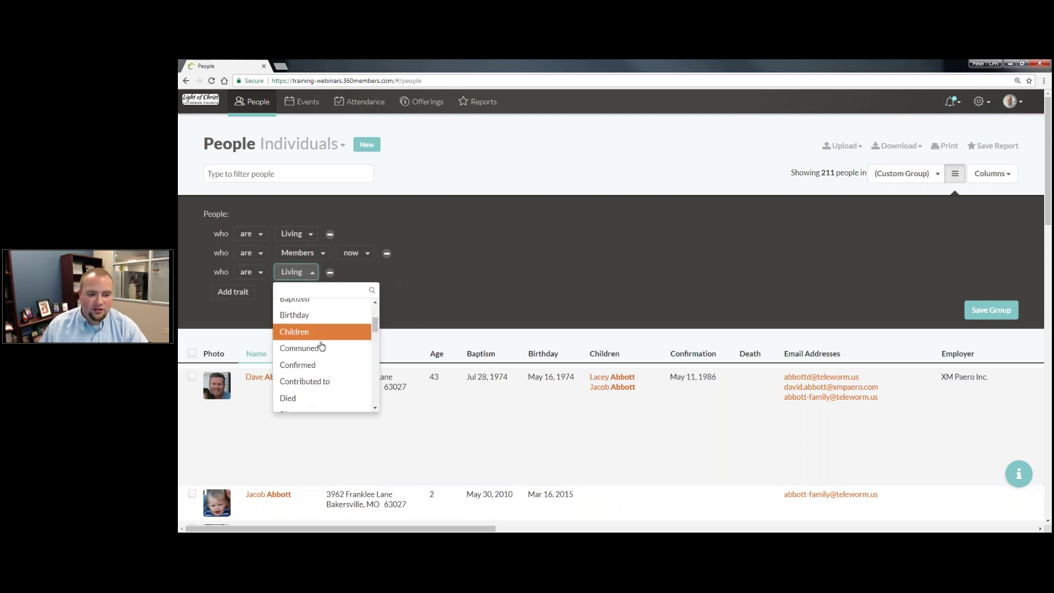
click(318, 367)
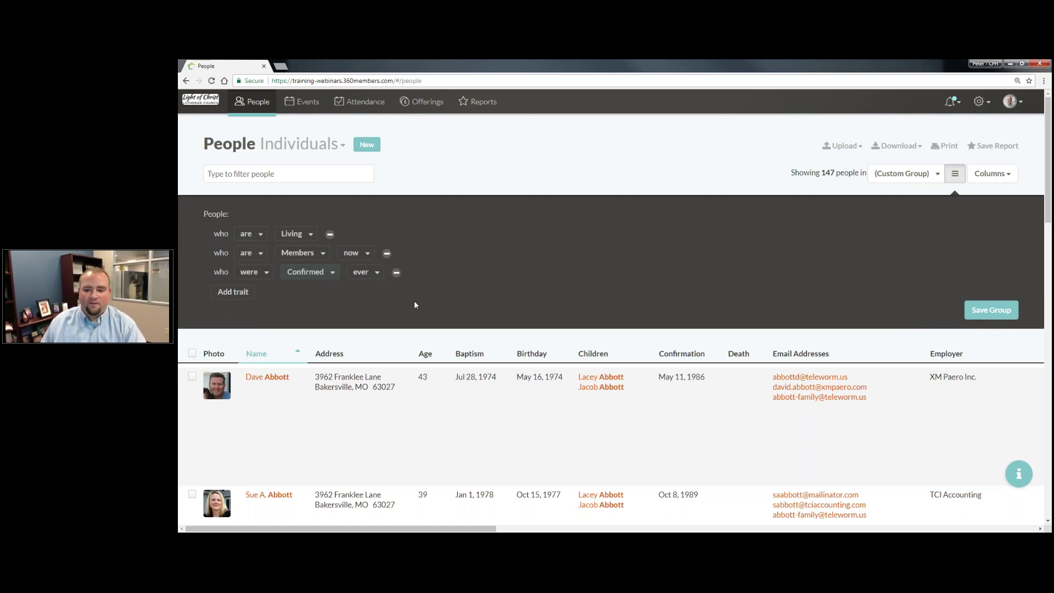
- Save the filtered people as a new group named "Eligible for Offering Envelopes"
click(1013, 313)
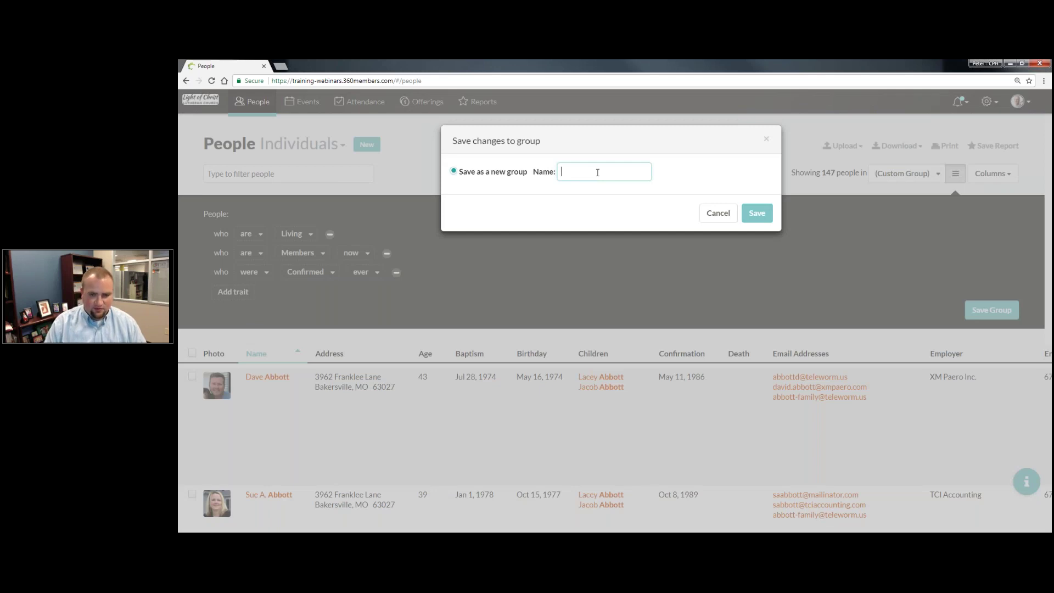
text(Eligibe)
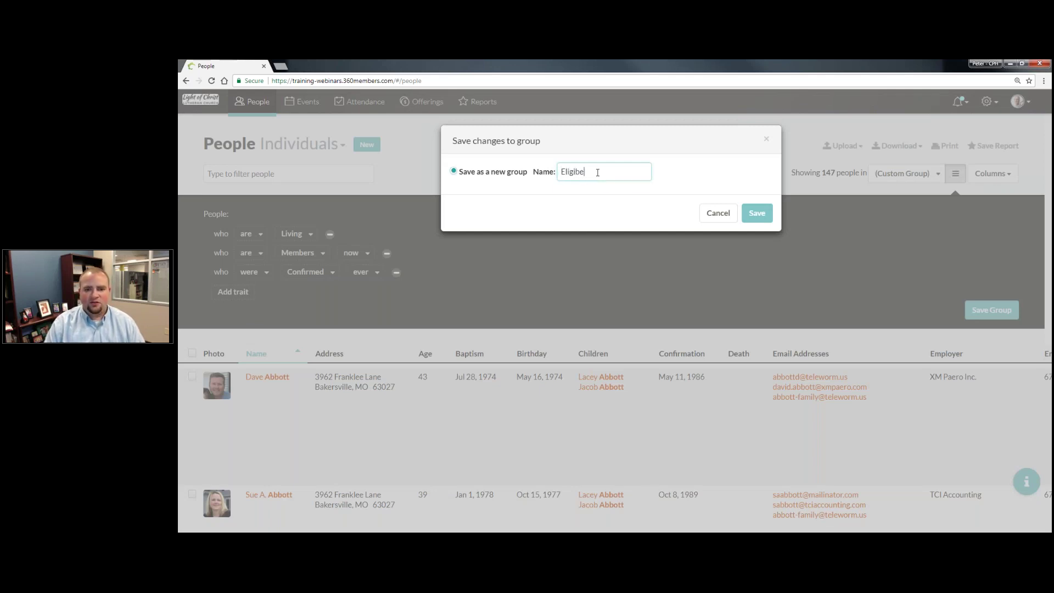
key(BackSpace)
text(le for)
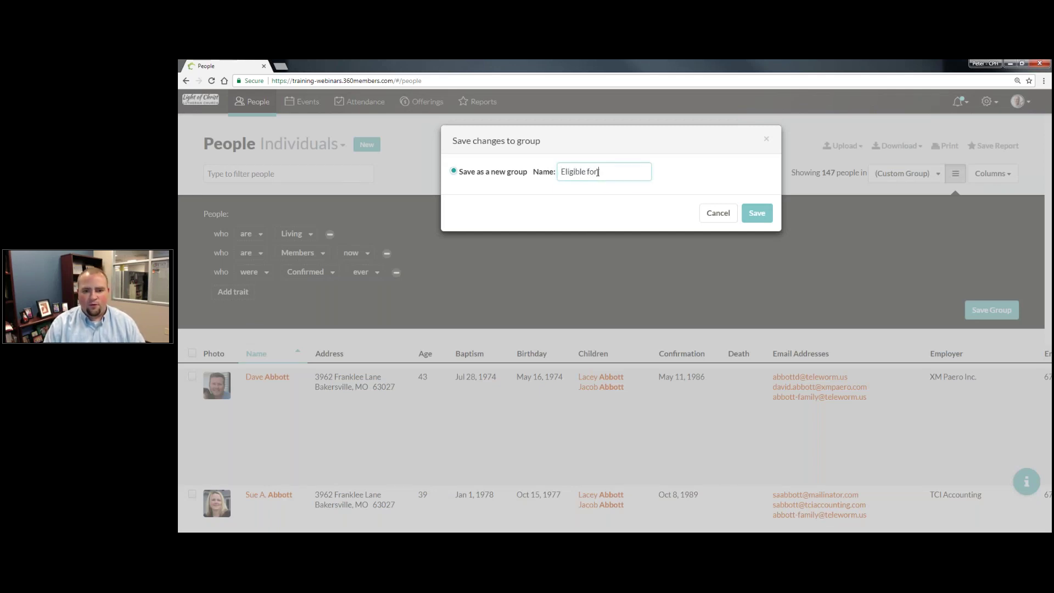
text( Offering Envelopes)
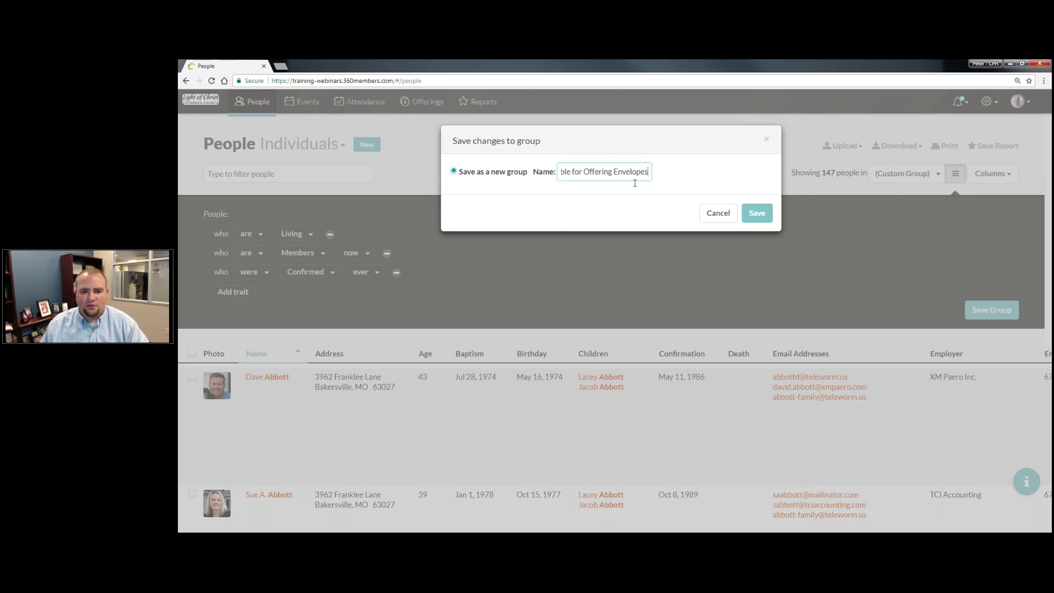
click(760, 215)
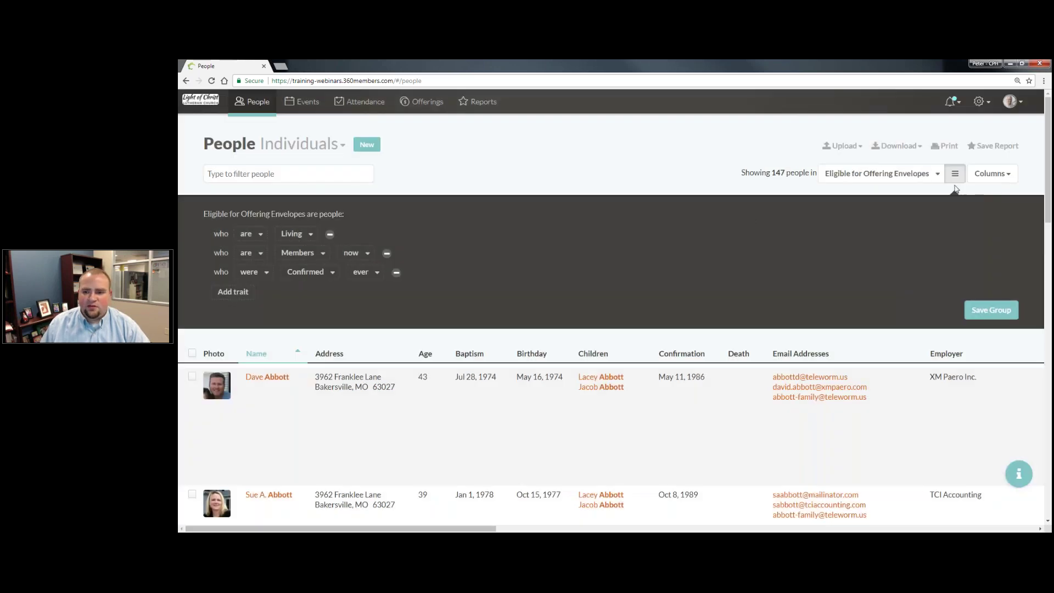
- Switch the people list back to the Everyone group, keeping the empty trait editor open
click(936, 174)
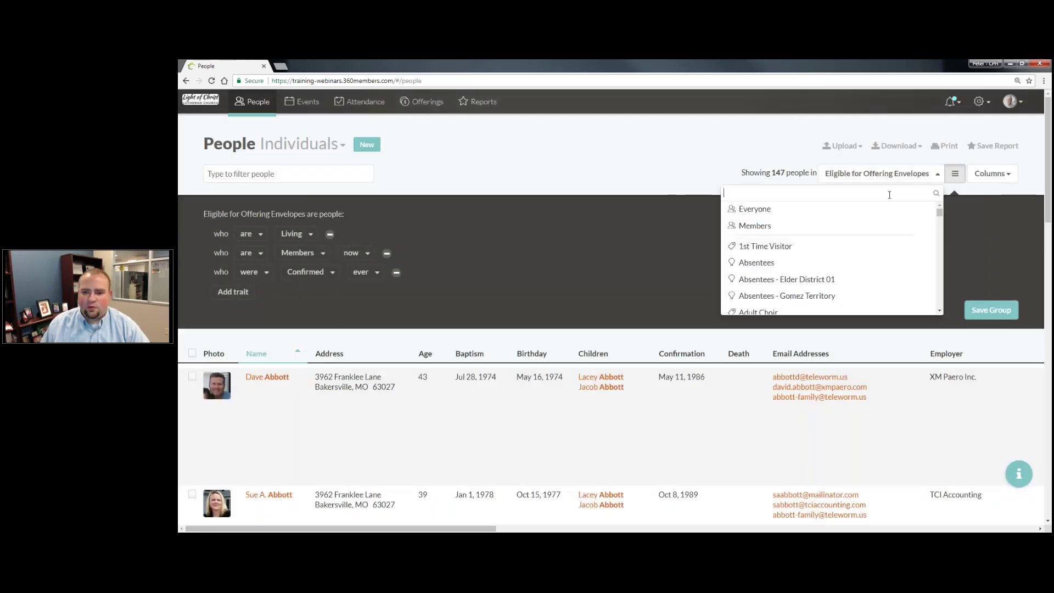
click(760, 210)
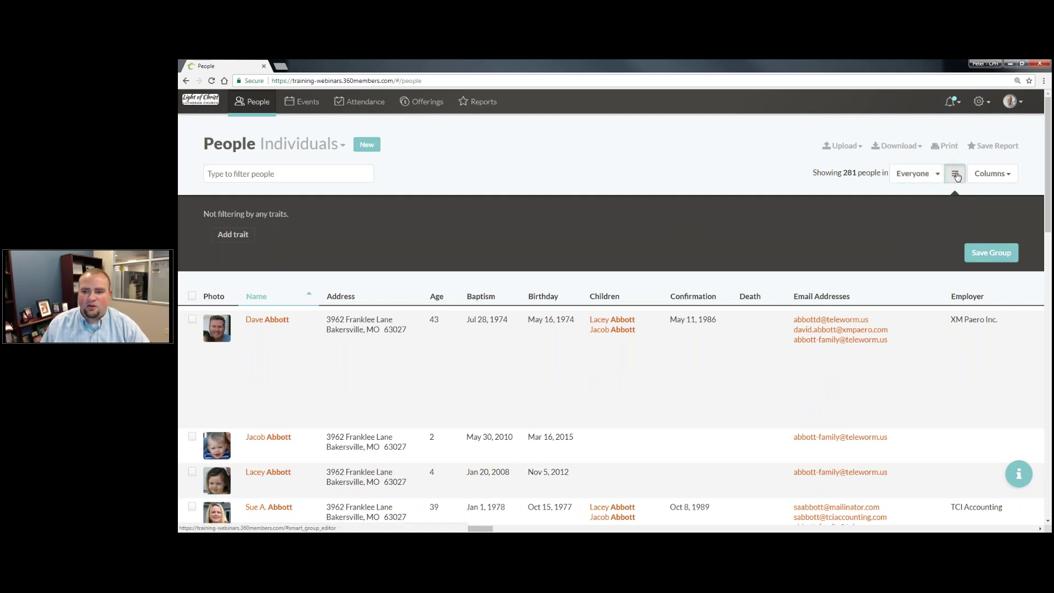
click(955, 173)
click(955, 174)
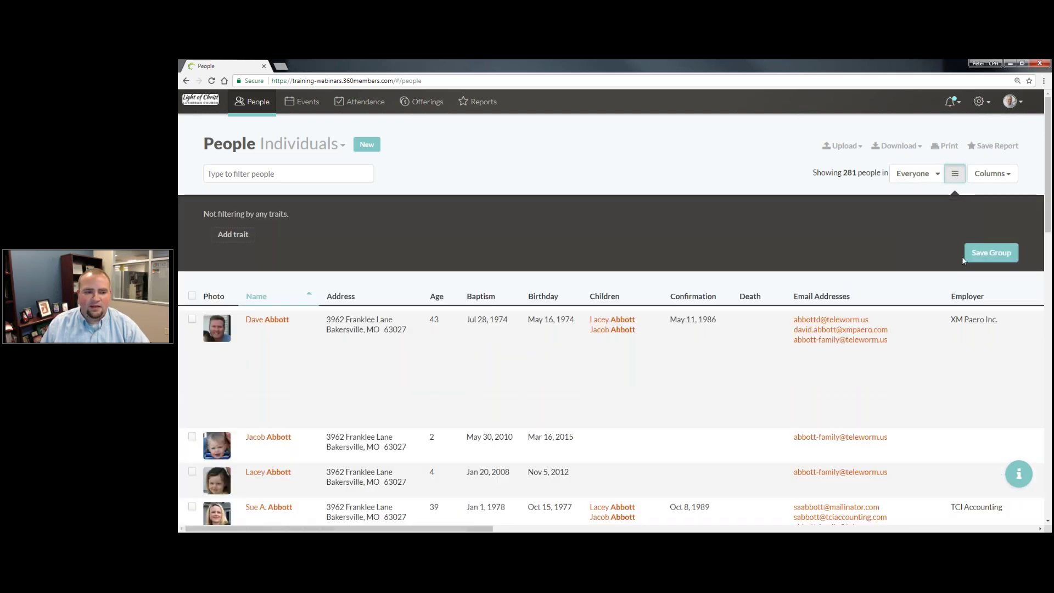
- Add a trait for people who have Contributed to Any Fund
click(233, 234)
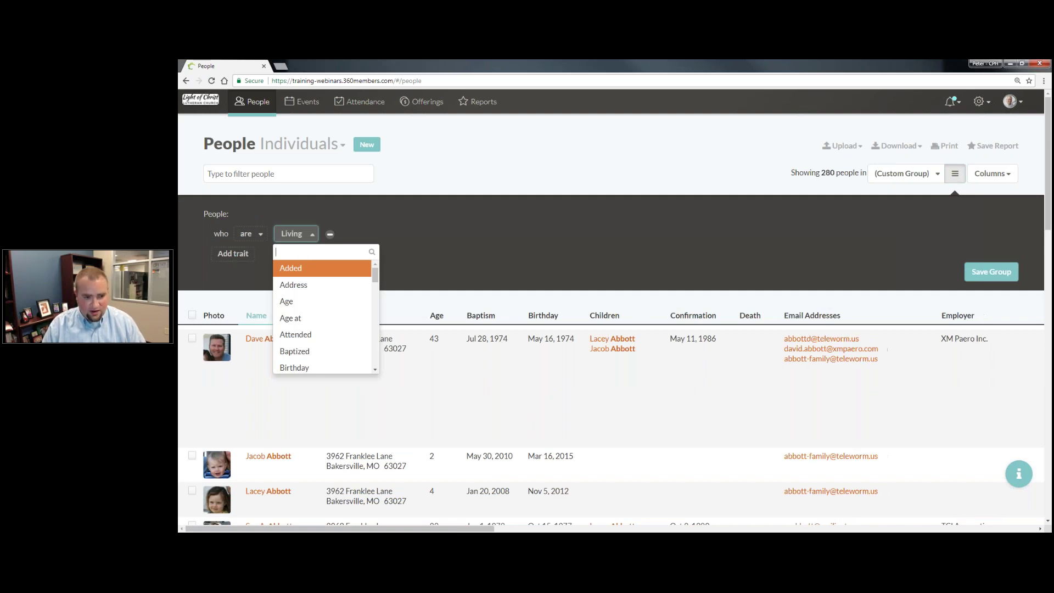
text(Contr)
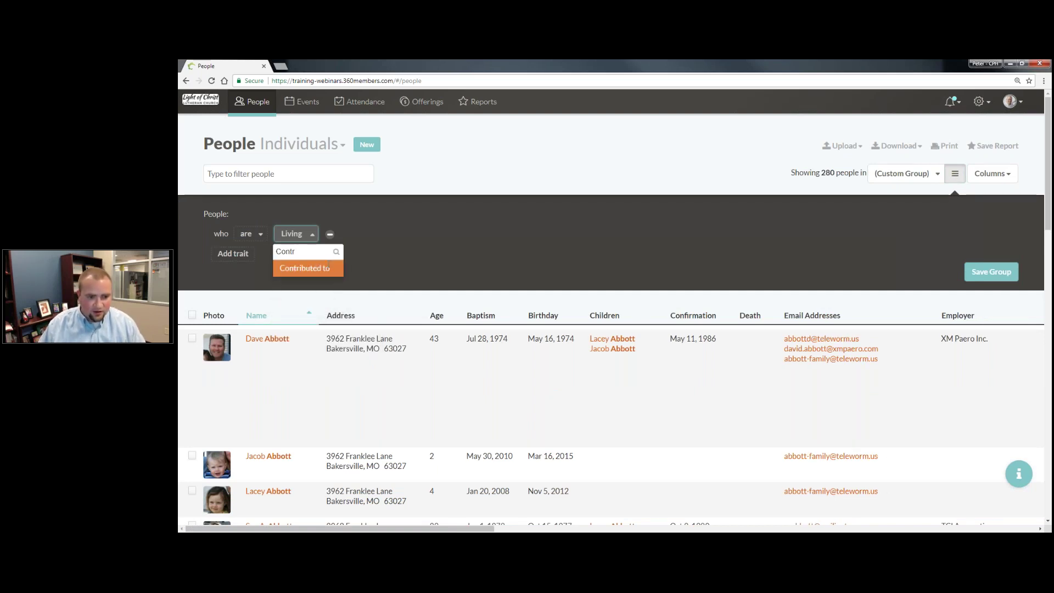
key(Return)
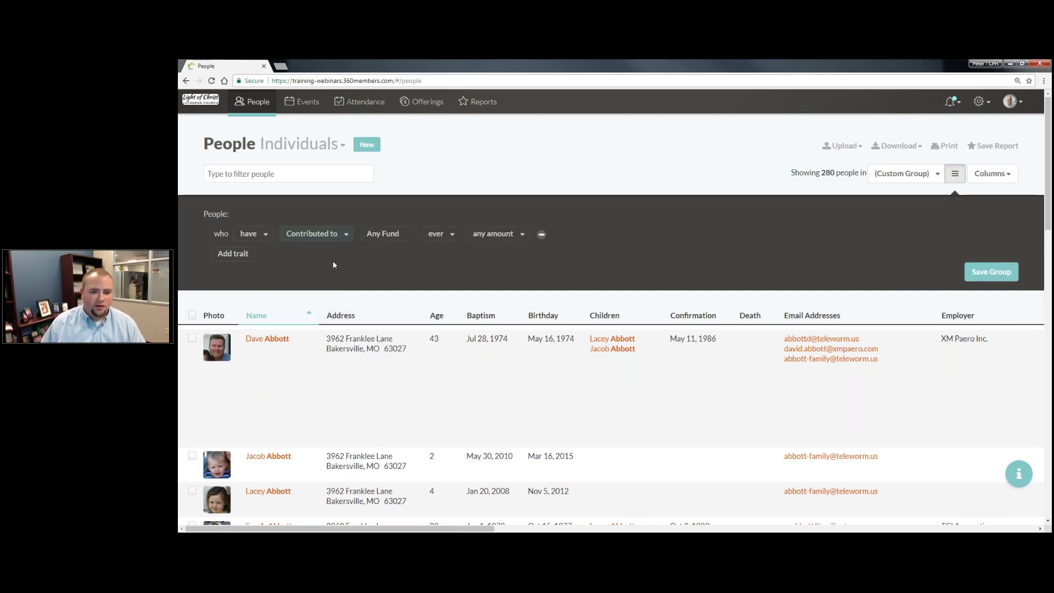
- Limit the contribution trait to gifts made in the last 3 years
click(444, 234)
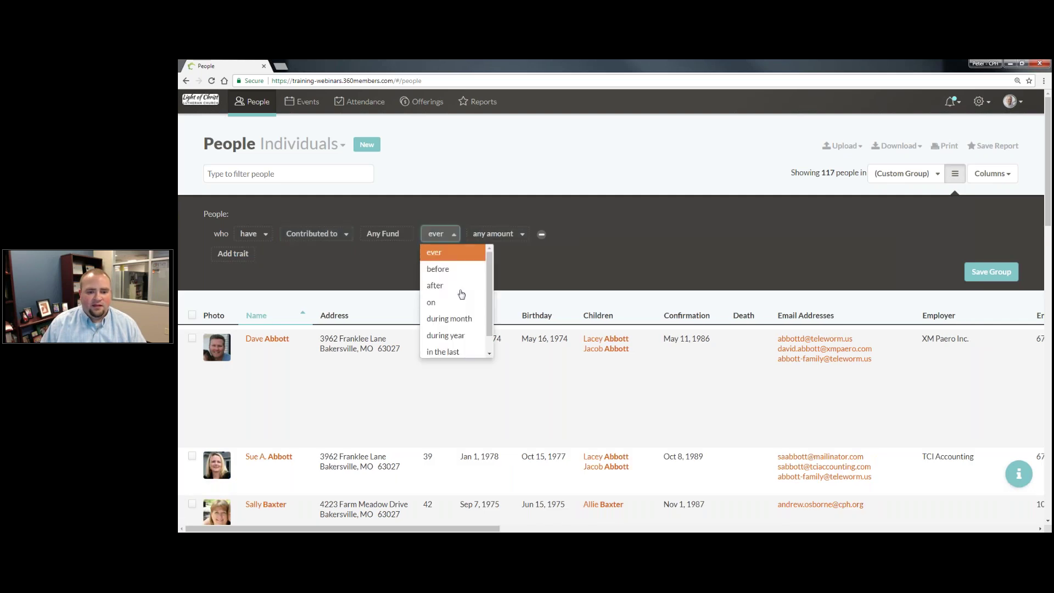
click(455, 351)
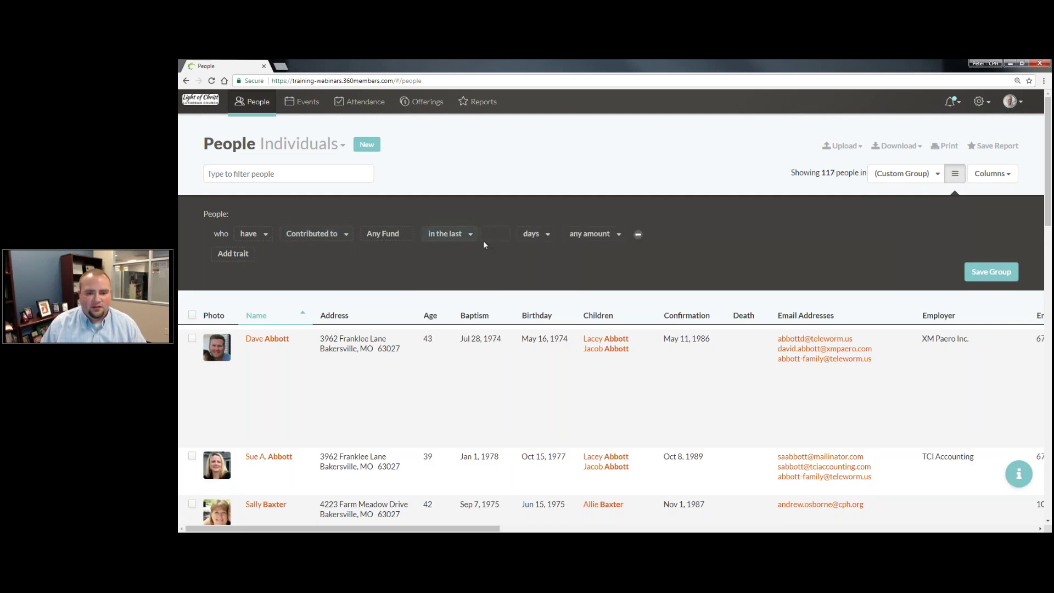
text(3)
click(529, 232)
click(530, 301)
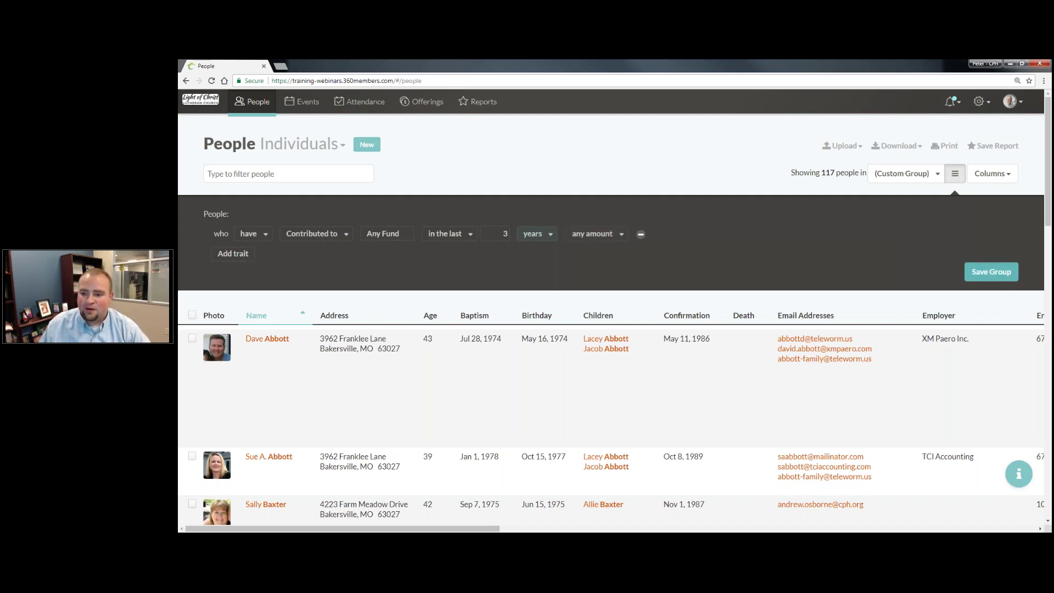
- Save the filtered contributors as a new group named "Contributed in the Last 3 Years"
click(991, 271)
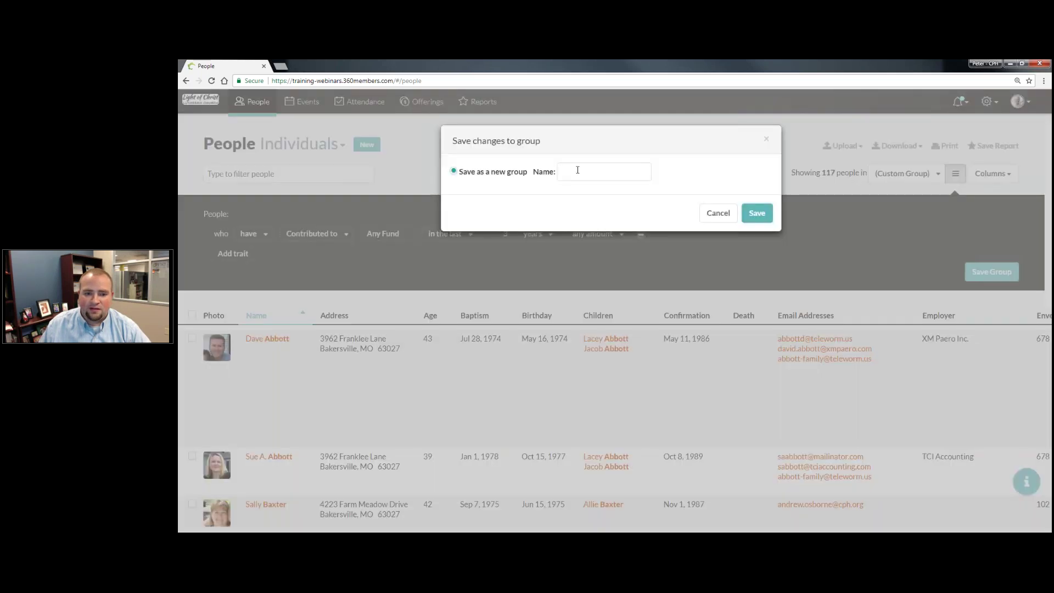
click(577, 171)
text(Confi)
text(ibuted in the la)
key(BackSpace)
key(BackSpace)
key(BackSpace)
key(BackSpace)
key(BackSpace)
key(BackSpace)
key(BackSpace)
key(BackSpace)
text(n the Last 3 Years)
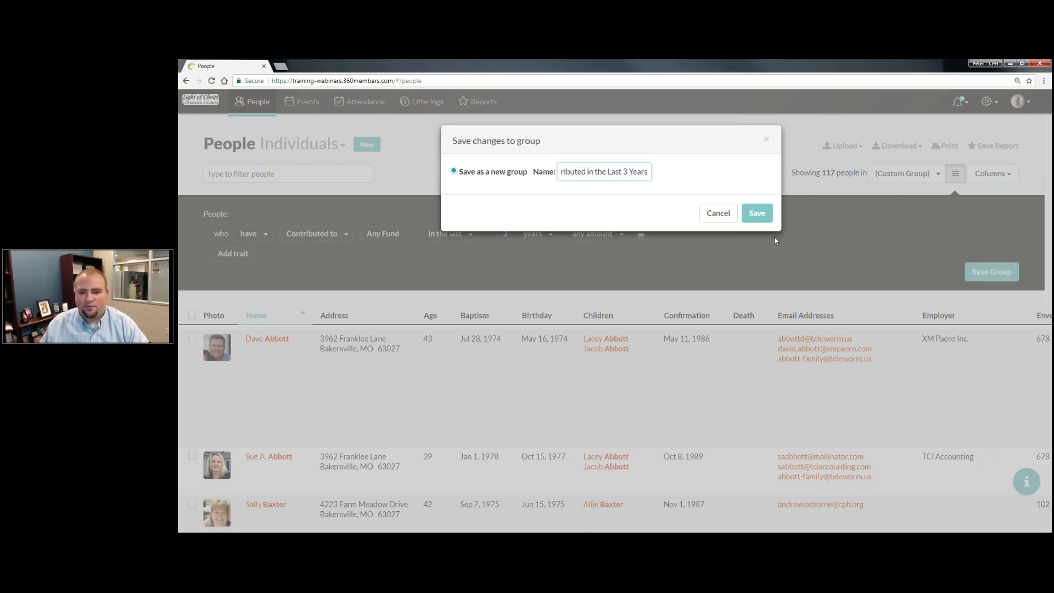
click(757, 213)
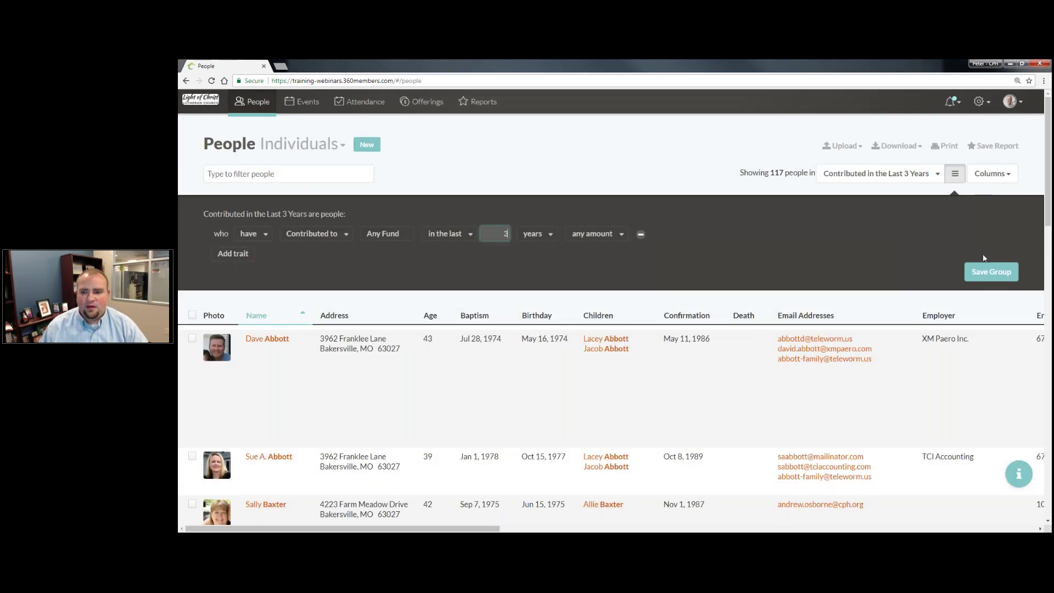
- Switch the people list to the Eligible for Offering Envelopes group and show its traits
click(951, 179)
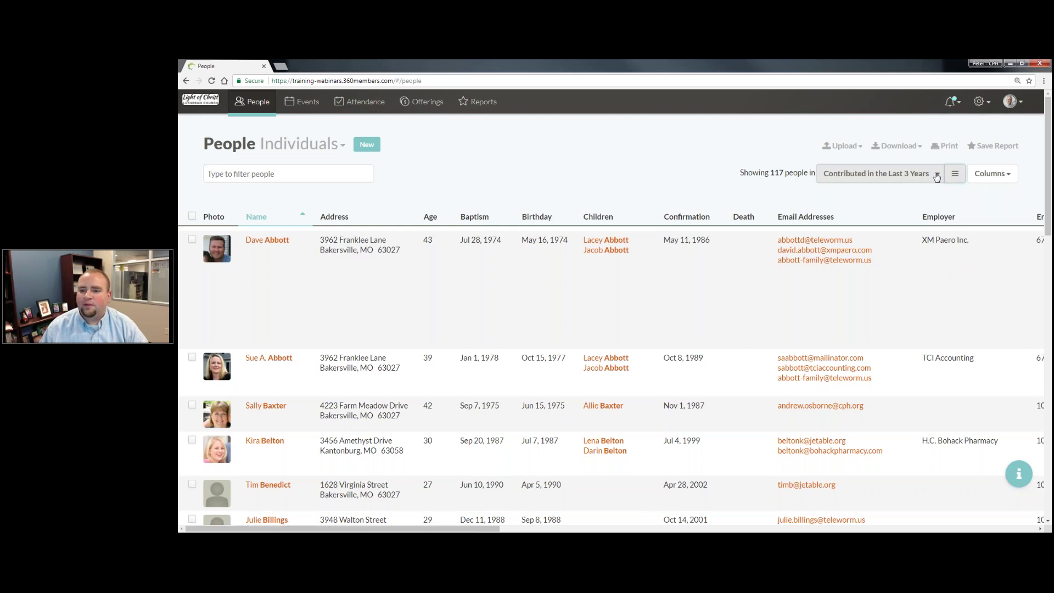
click(937, 175)
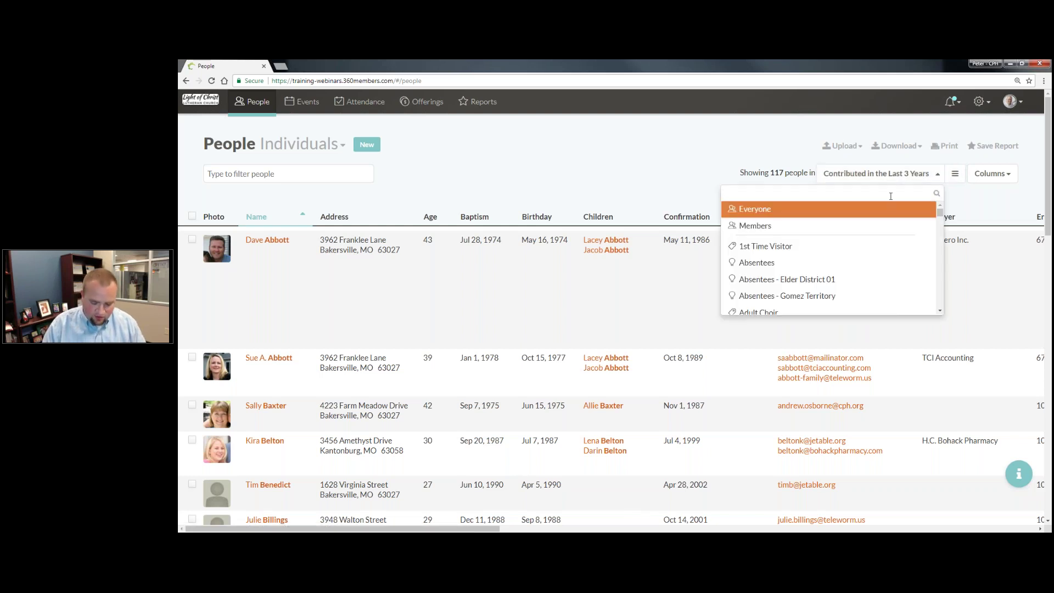
text(El)
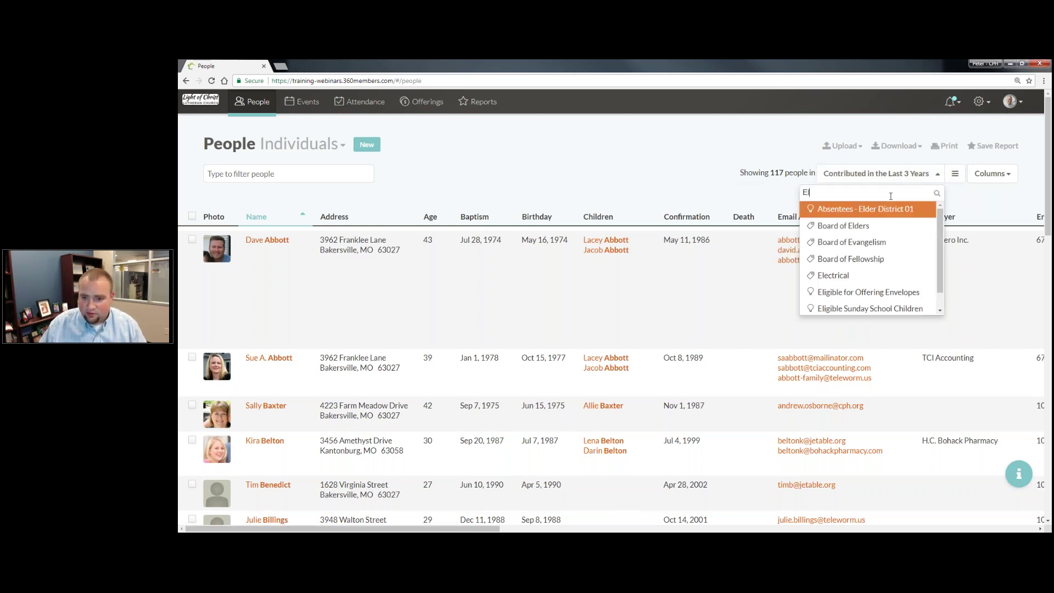
click(847, 295)
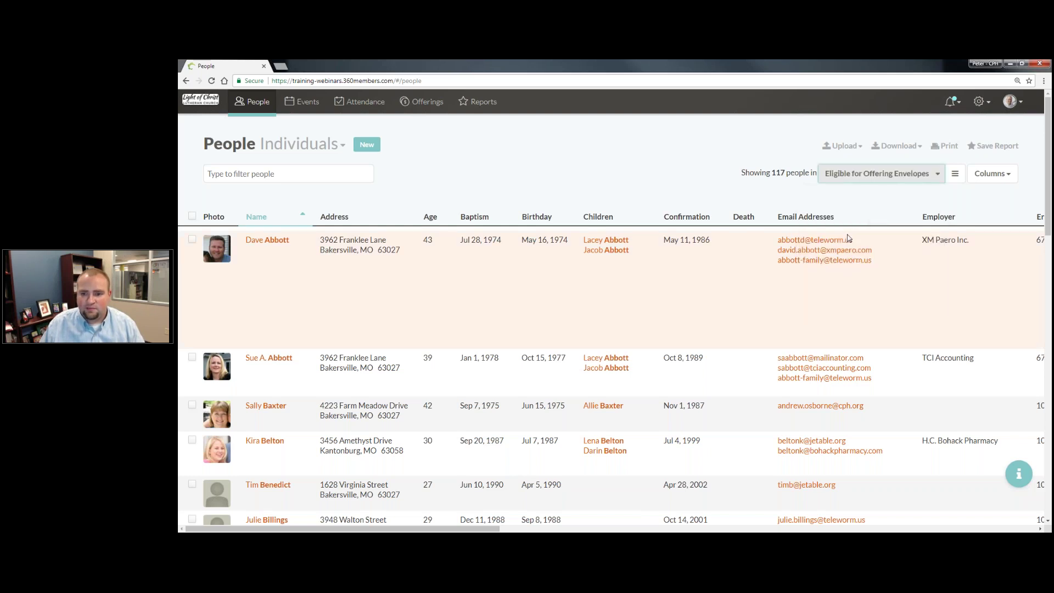
click(955, 174)
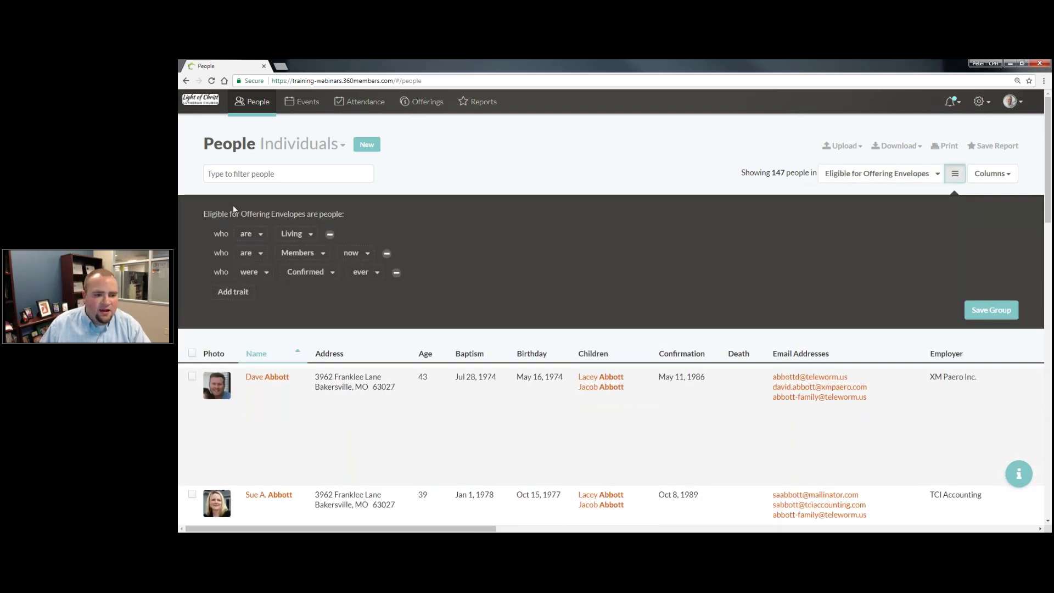
- Add a trait for people who are in the Smart Group "Contributed in the Last 3 Years"
click(240, 294)
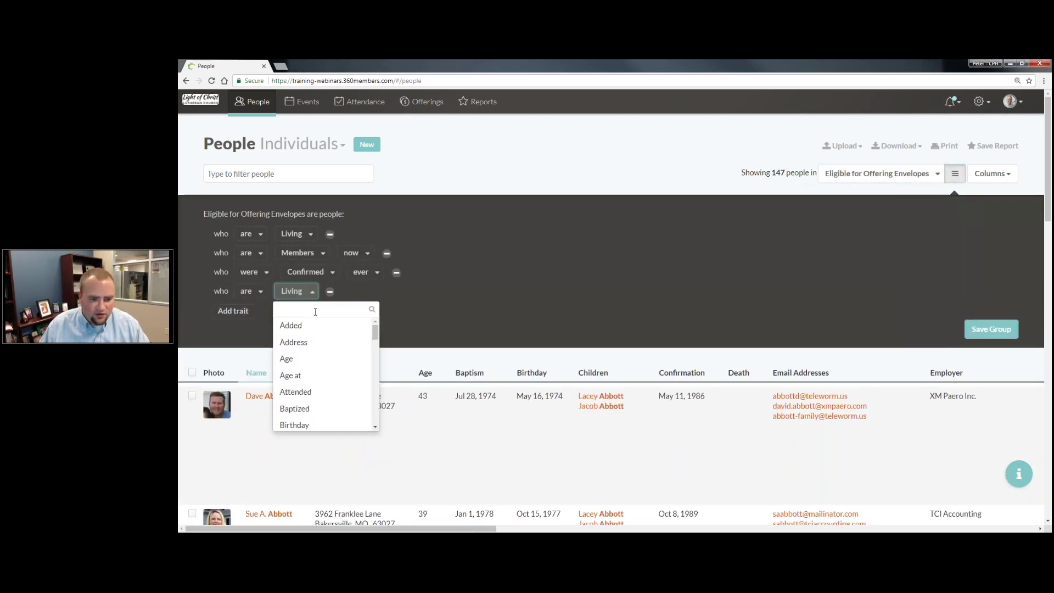
text(Smar)
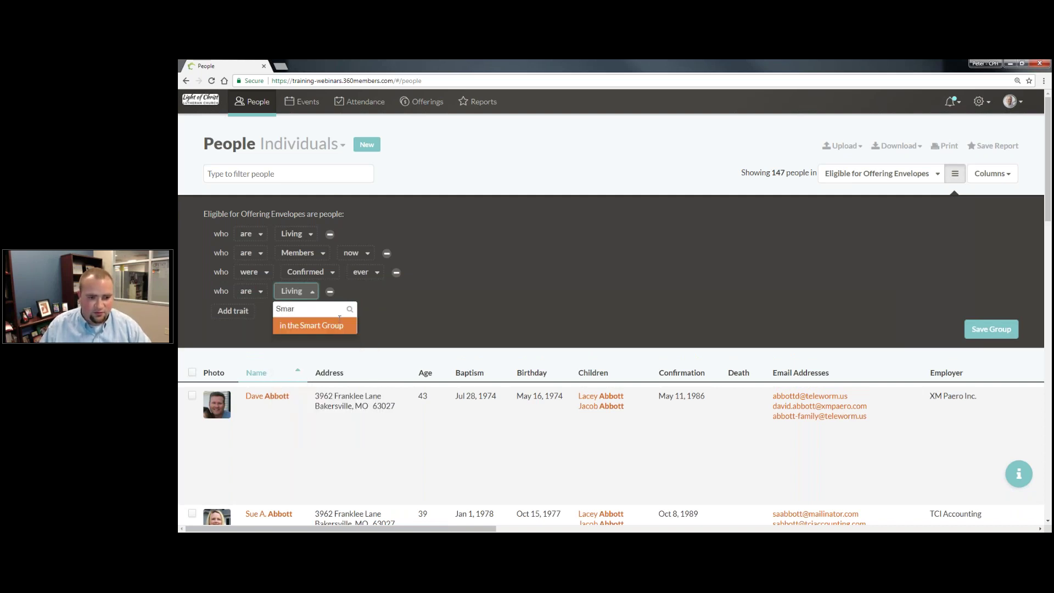
click(311, 325)
click(417, 291)
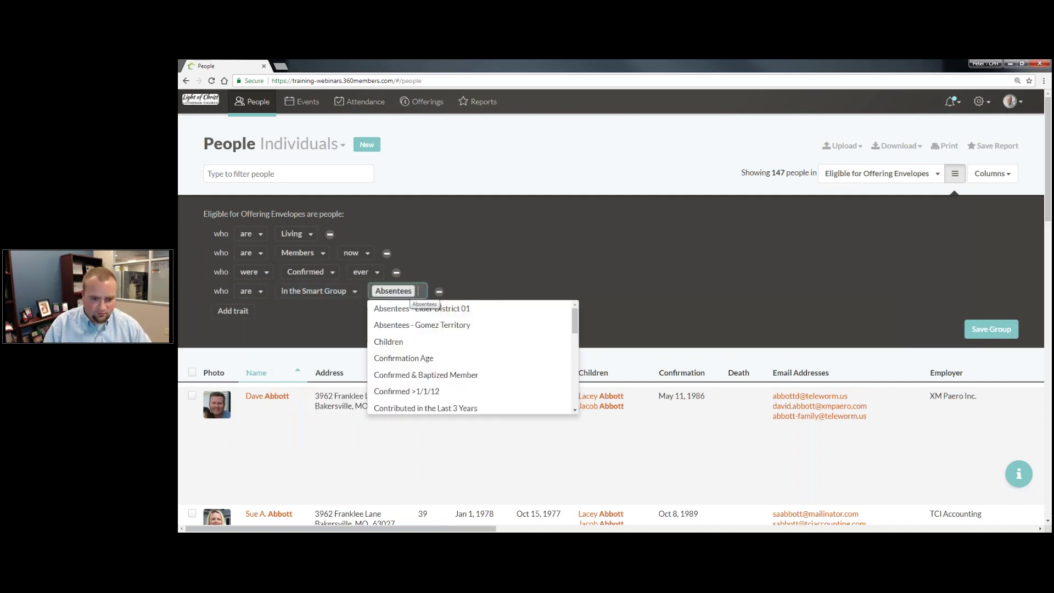
key(BackSpace)
text(Con)
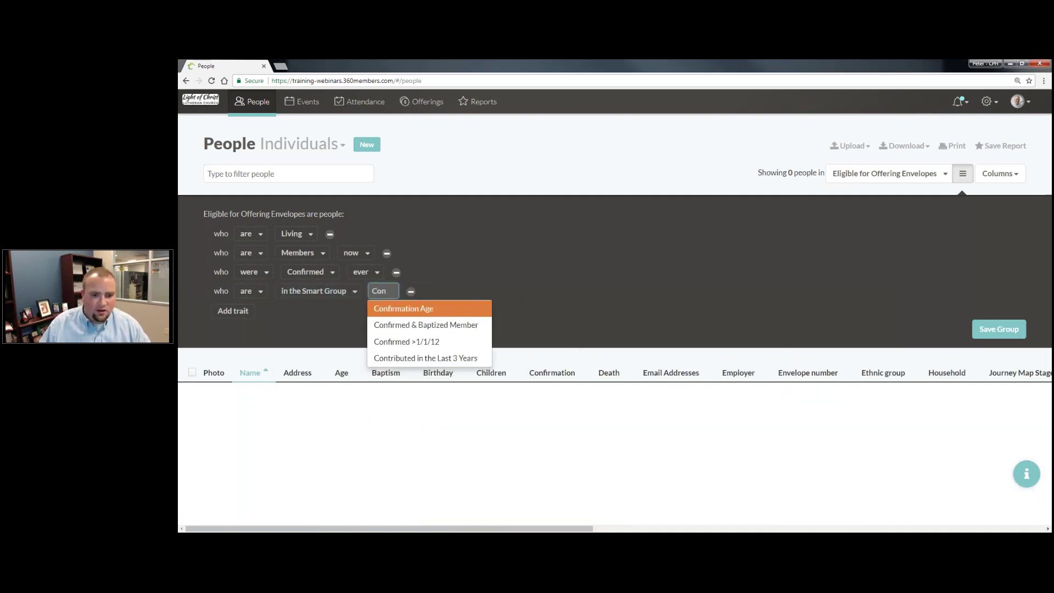
click(427, 359)
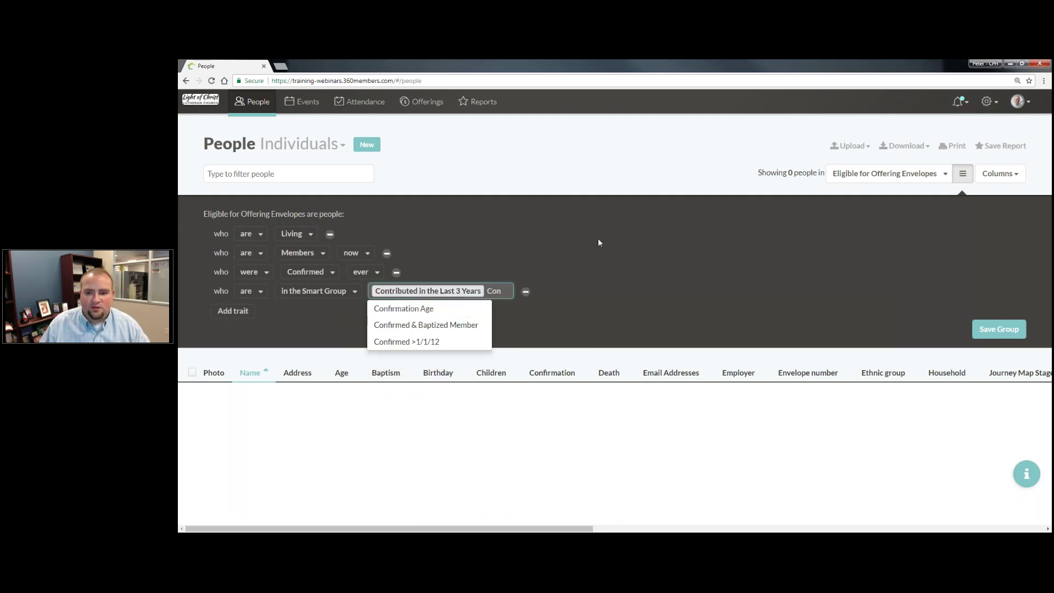
click(552, 281)
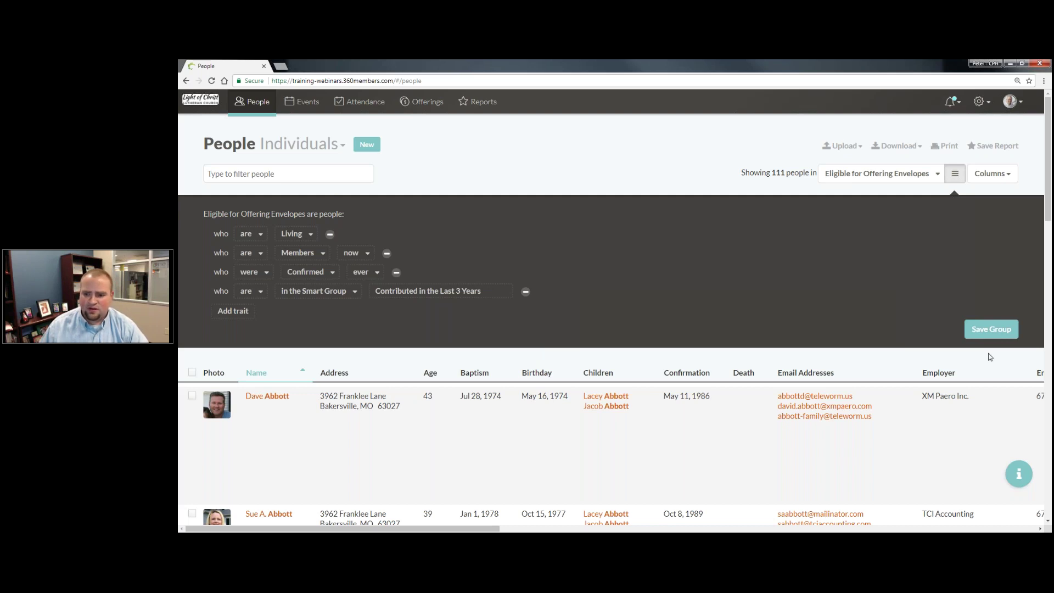
- Save the changes to the existing Eligible for Offering Envelopes group and close the trait editor
click(991, 329)
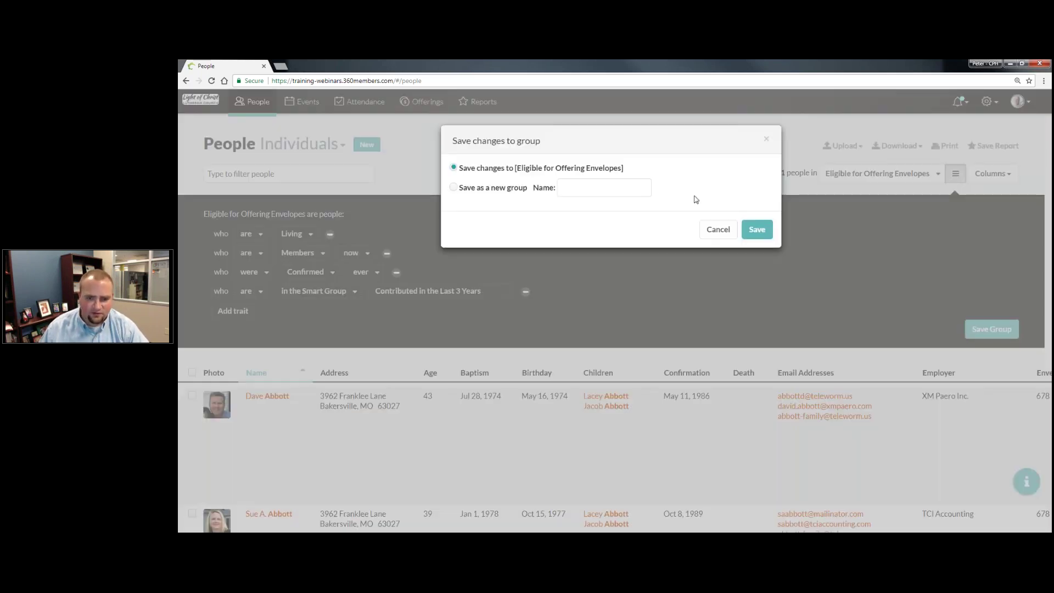
click(762, 235)
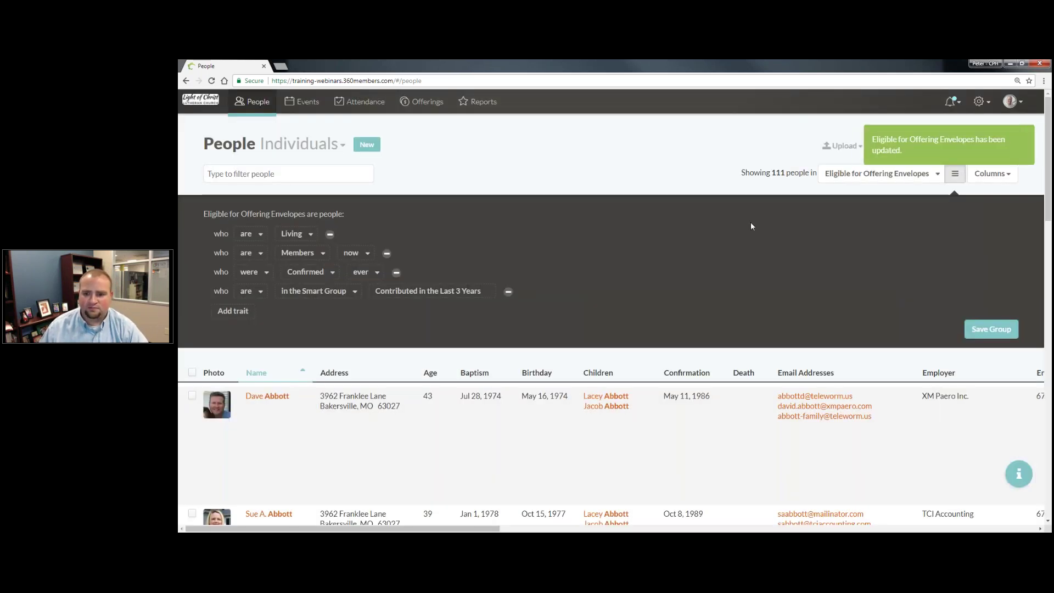
click(958, 177)
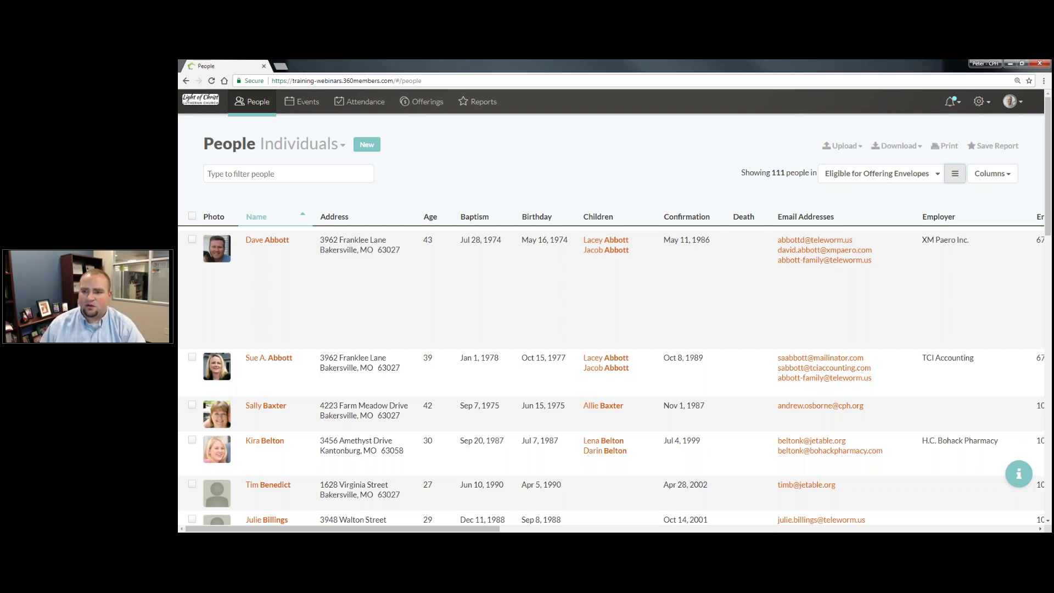
- Open the Vanco Integration settings
click(980, 102)
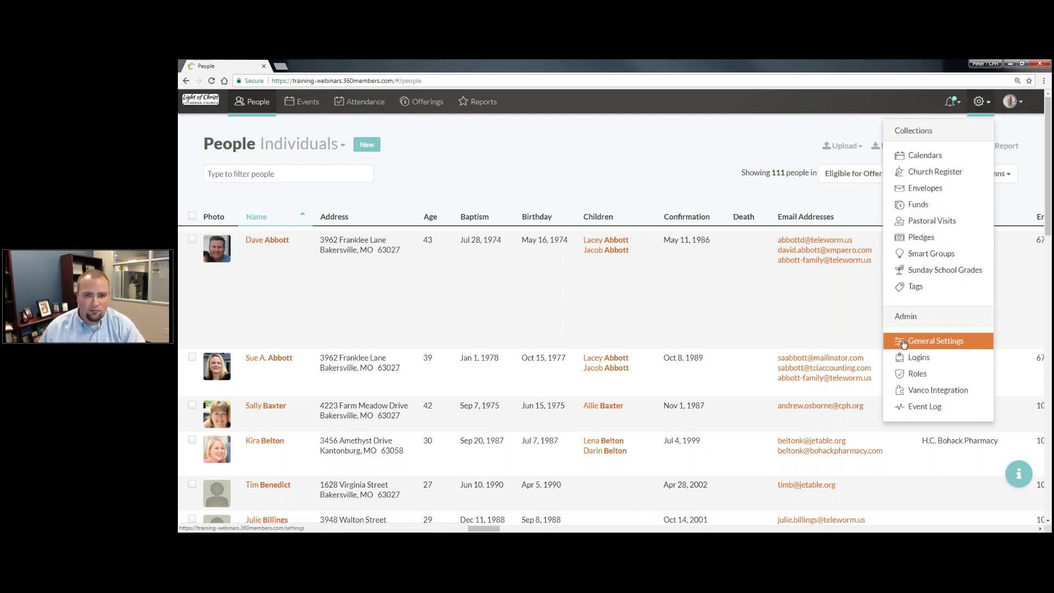
click(918, 394)
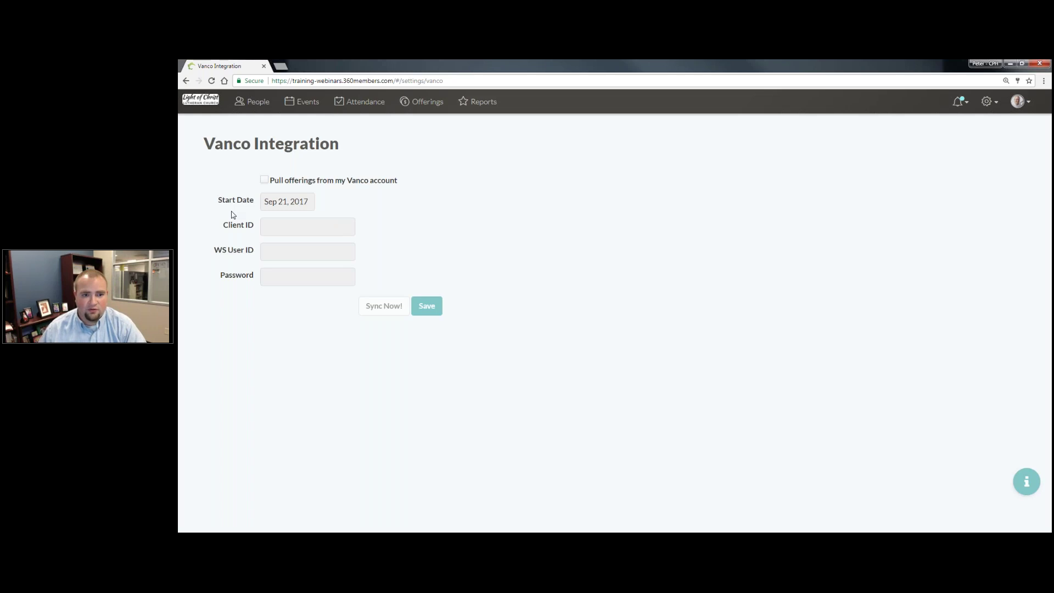
- Open the Offerings page and examine the funds and payment types of the listed gifts
click(420, 102)
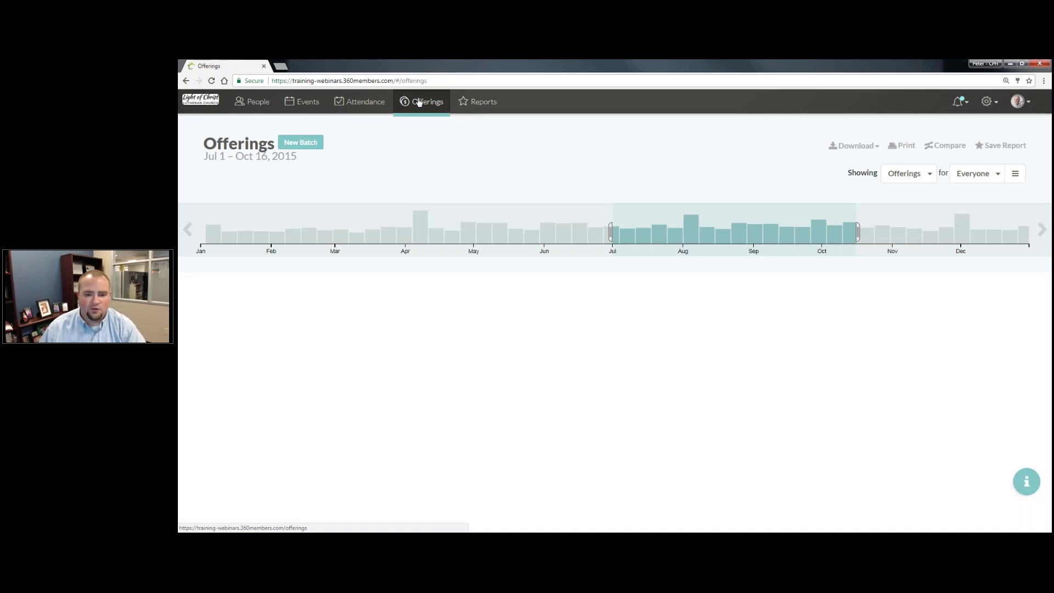
scroll(419, 102, down, 2)
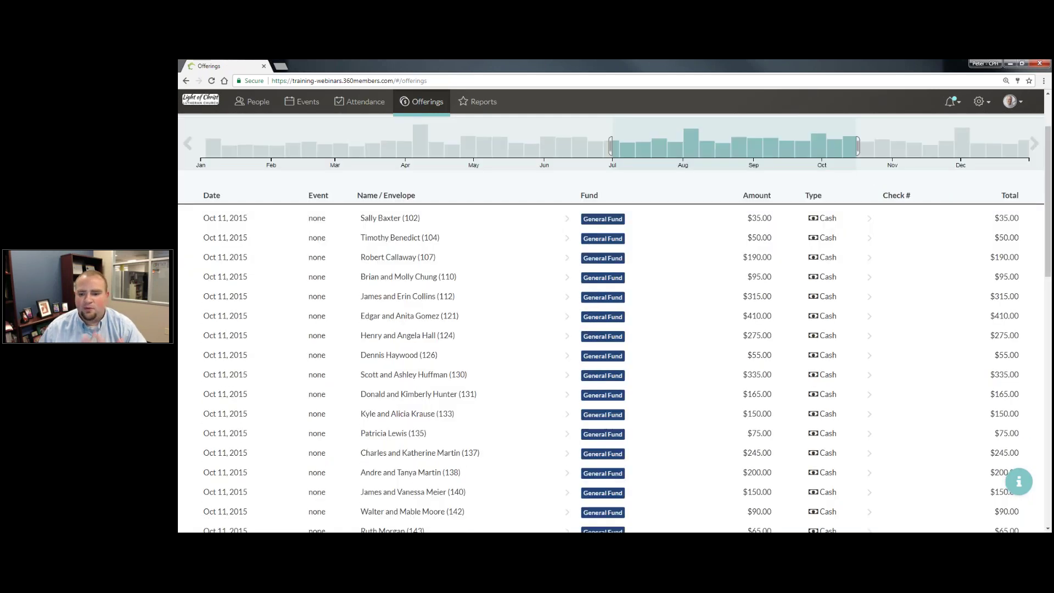
scroll(511, 229, down, 2)
scroll(511, 229, down, 3)
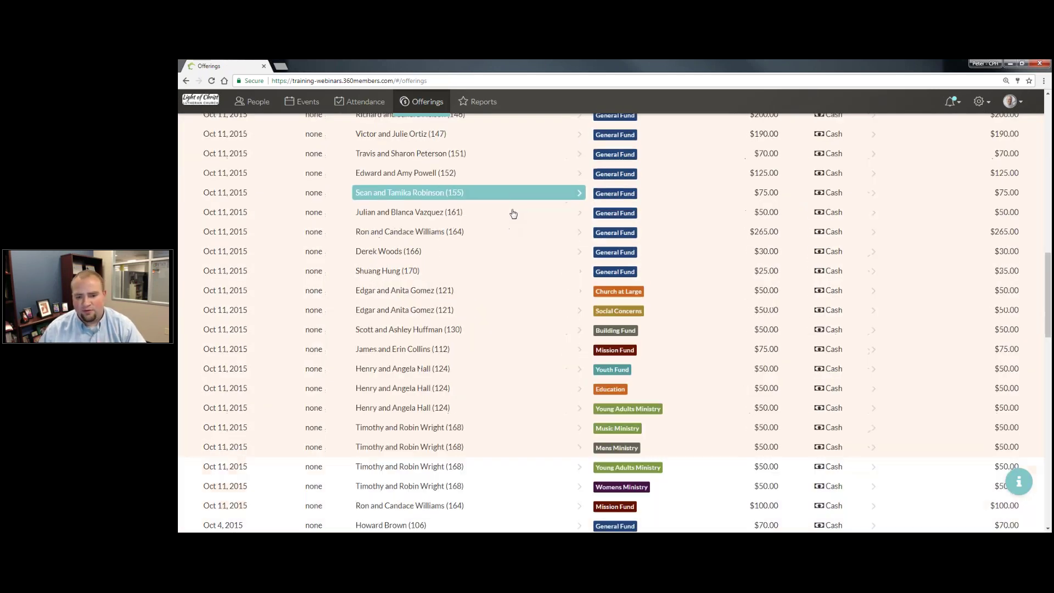
scroll(515, 212, down, 3)
scroll(514, 212, down, 10)
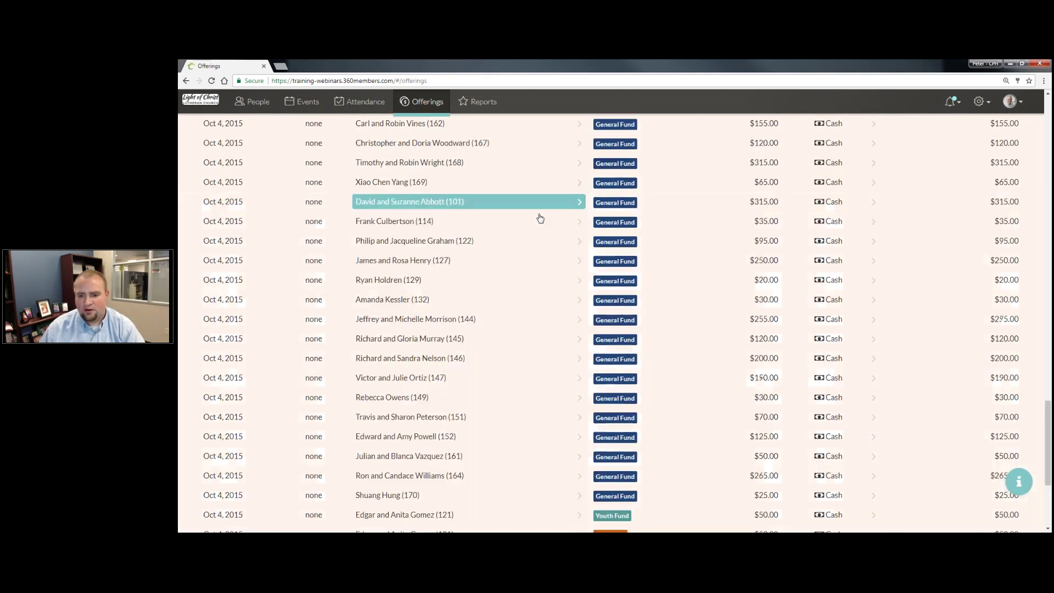
scroll(881, 318, down, 6)
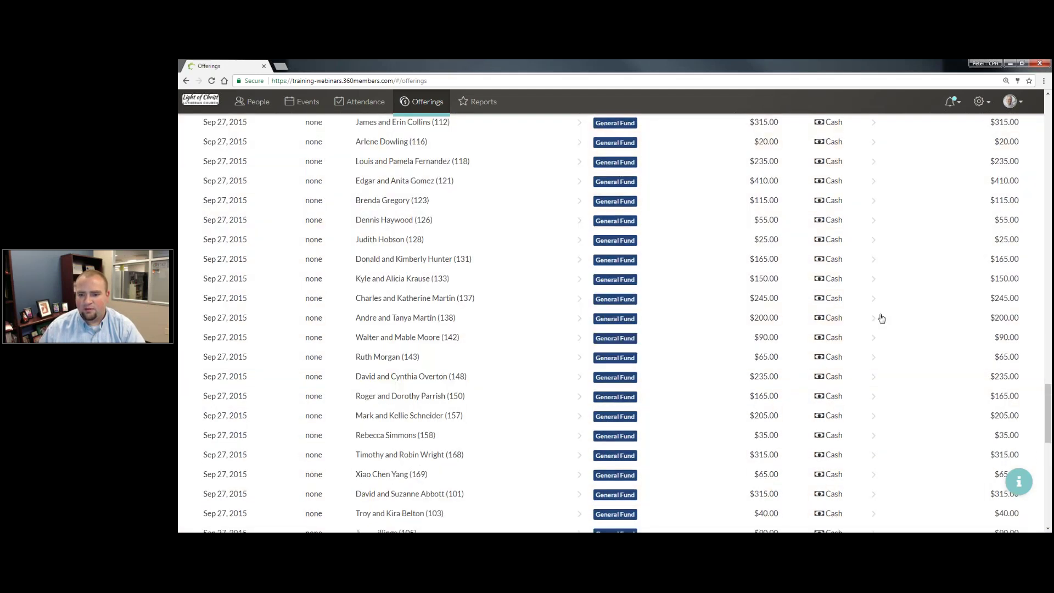
scroll(880, 315, up, 20)
- Extend the end of the offerings date range to Dec 11, 2015 and examine the payment types of the gifts
drag(857, 231, 986, 231)
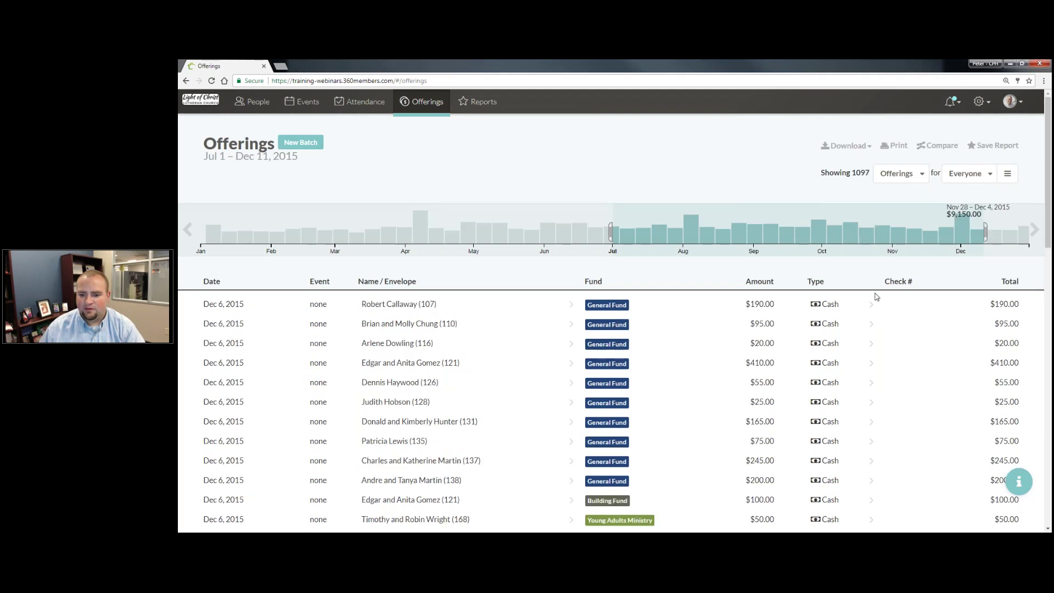
scroll(877, 297, down, 2)
scroll(859, 305, down, 7)
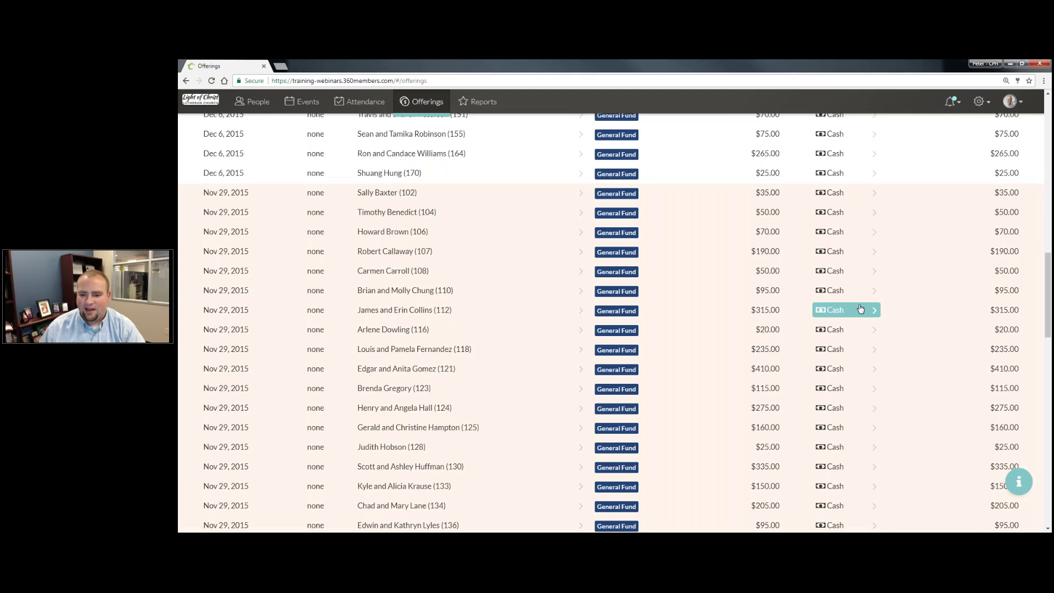
scroll(859, 305, down, 5)
scroll(856, 301, down, 3)
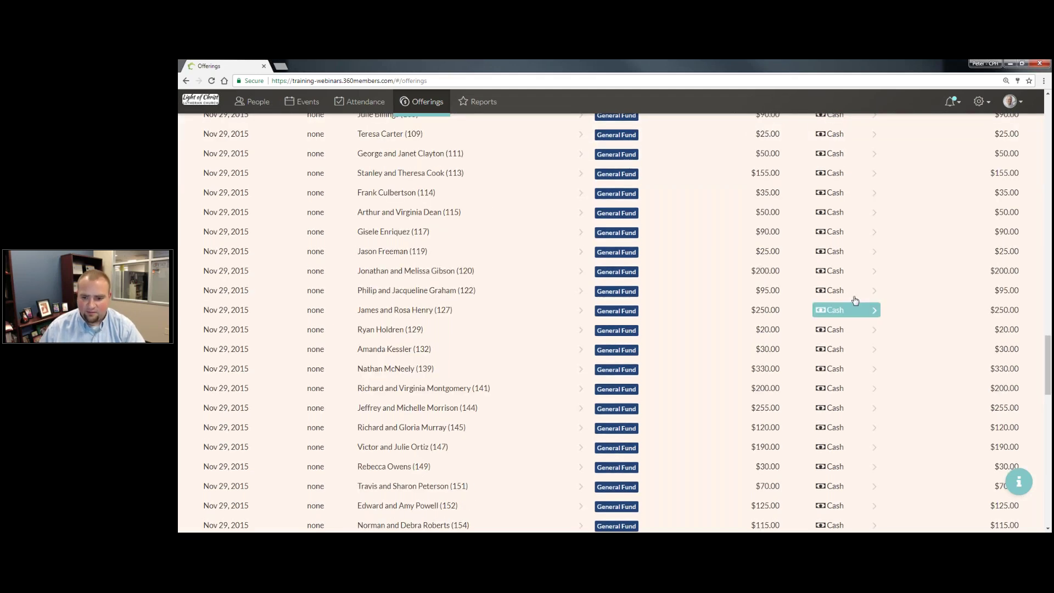
scroll(853, 300, down, 4)
scroll(851, 300, down, 8)
scroll(848, 303, down, 7)
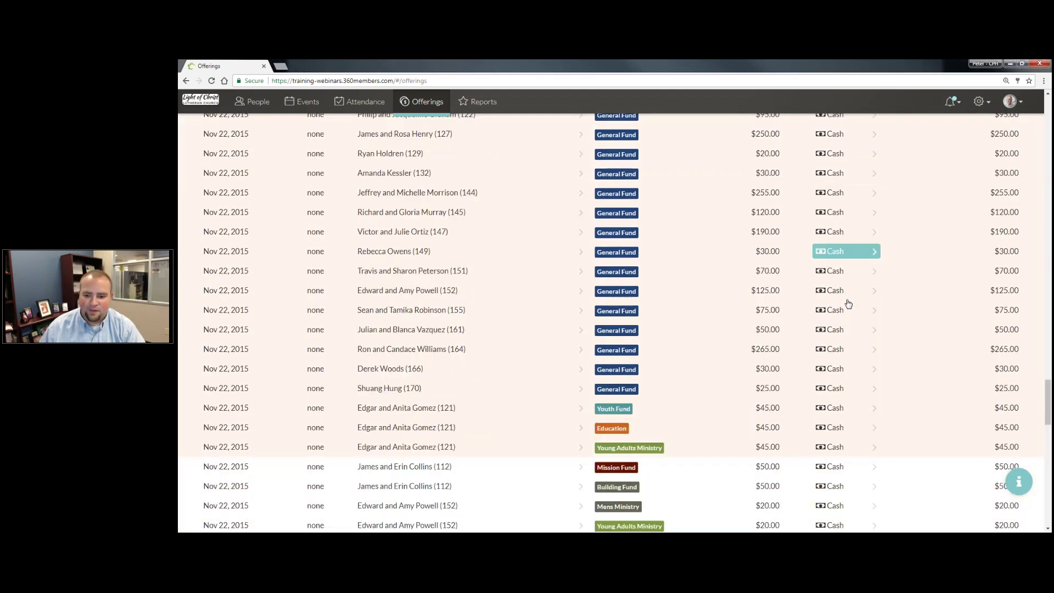
scroll(846, 303, down, 7)
scroll(844, 302, down, 7)
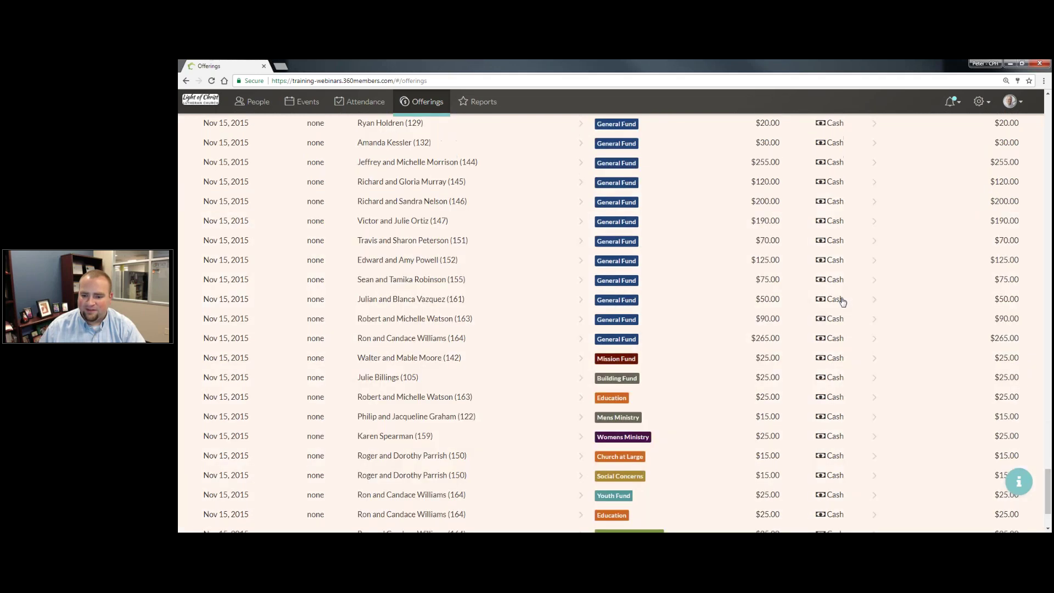
scroll(843, 301, down, 7)
scroll(840, 302, down, 7)
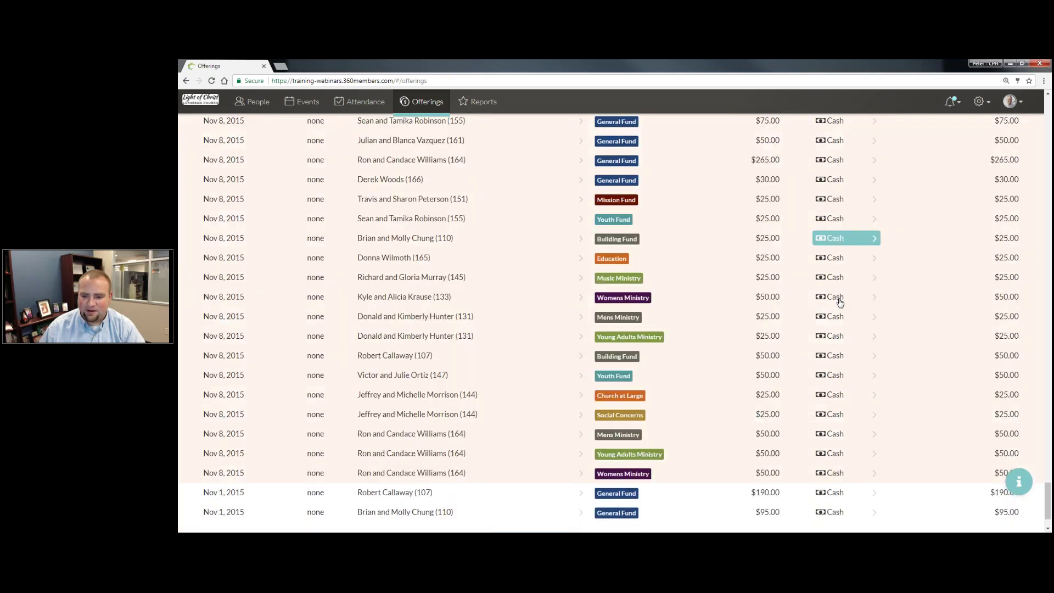
scroll(840, 302, down, 1)
scroll(838, 303, down, 10)
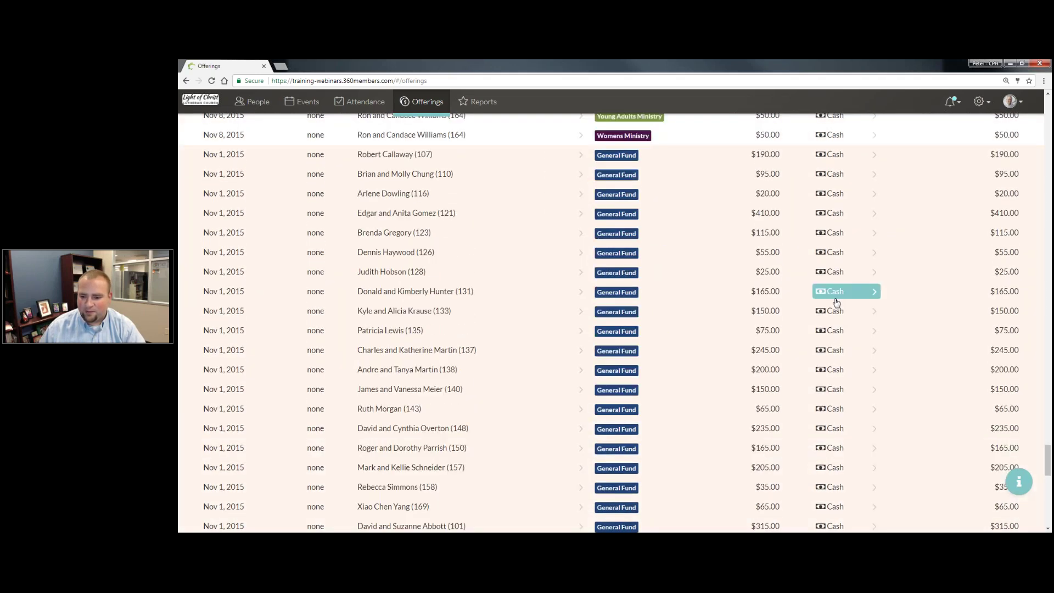
scroll(836, 302, down, 1)
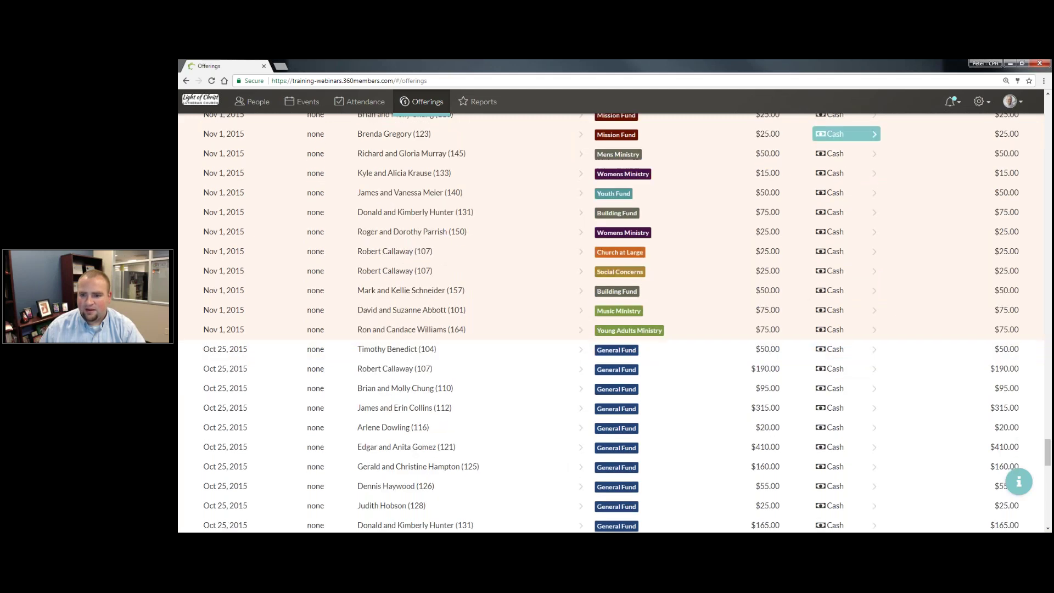
scroll(1040, 353, down, 2)
- Shorten the offerings date range to end on Oct 19, 2015 and examine the gifts listed for October
drag(1048, 460, 1047, 110)
drag(977, 232, 866, 231)
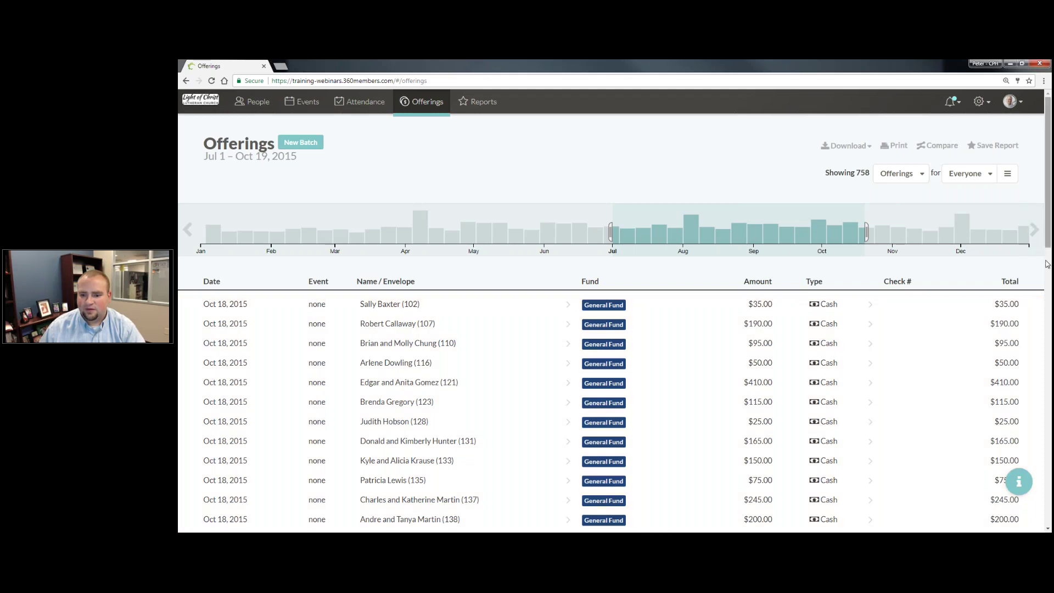
scroll(1047, 264, down, 10)
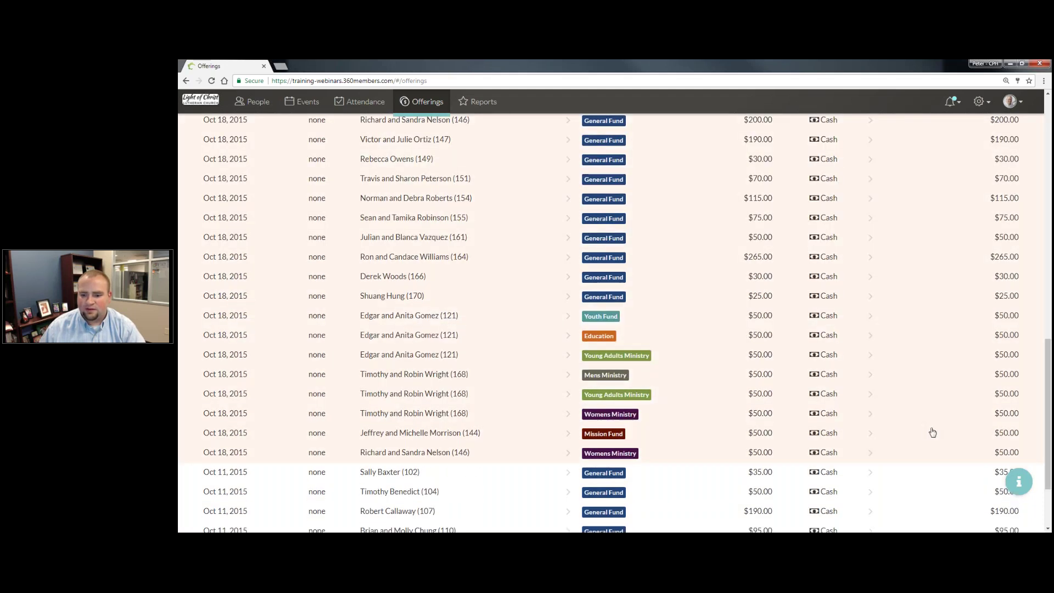
scroll(932, 432, down, 6)
scroll(922, 426, down, 6)
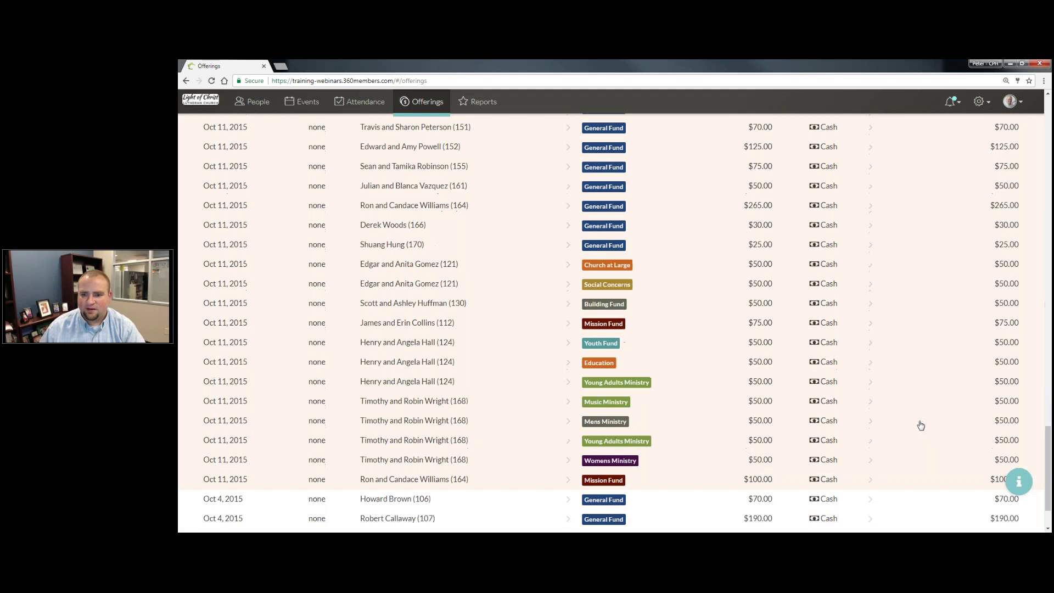
- Open the Oct 11, 2015 offering batch for editing and go to its blank entry line
scroll(920, 425, down, 3)
scroll(919, 425, down, 4)
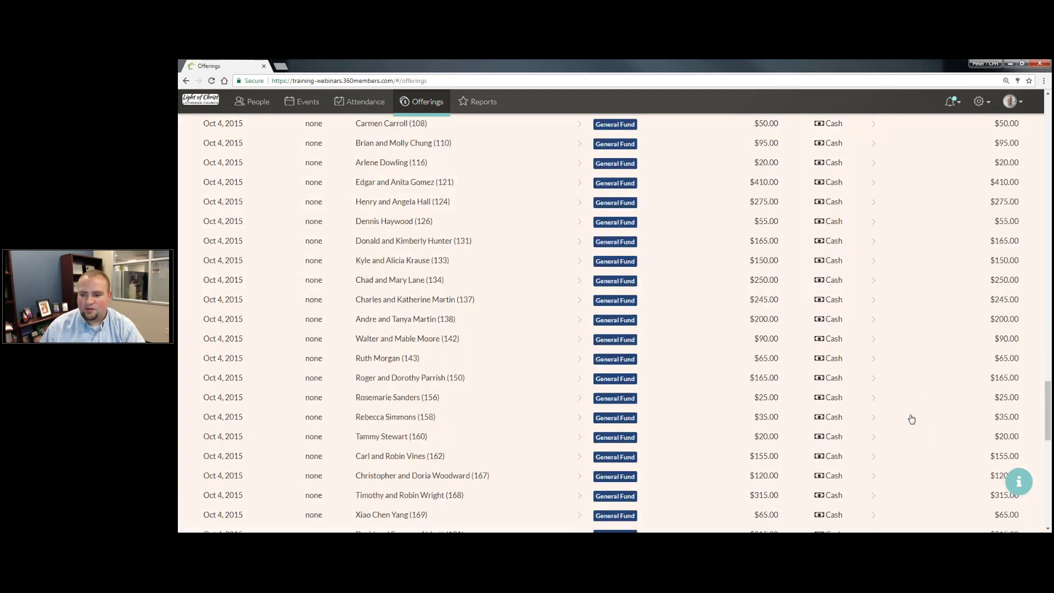
scroll(900, 415, up, 5)
scroll(900, 414, up, 10)
scroll(714, 252, down, 10)
click(714, 252)
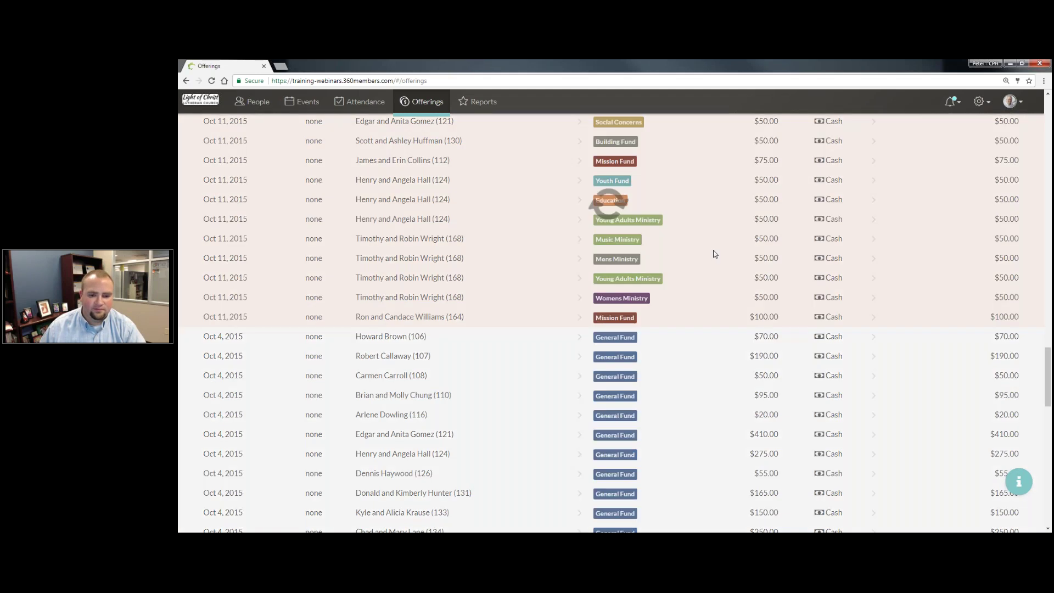
scroll(502, 364, down, 1)
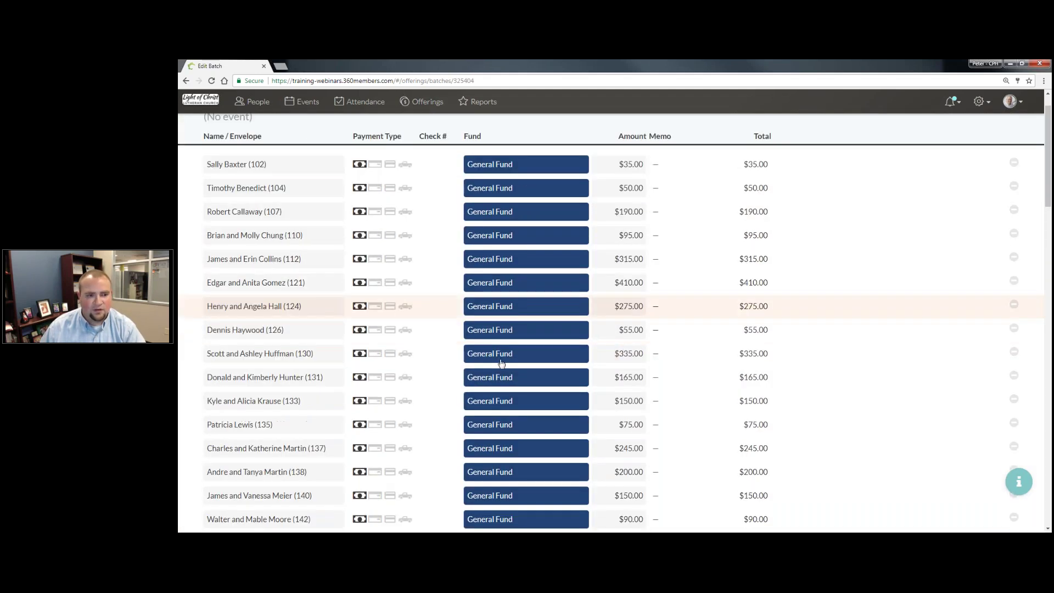
scroll(501, 364, down, 20)
- Add a $5 electronic gift to the General Fund for an individual giver without an envelope number
click(261, 186)
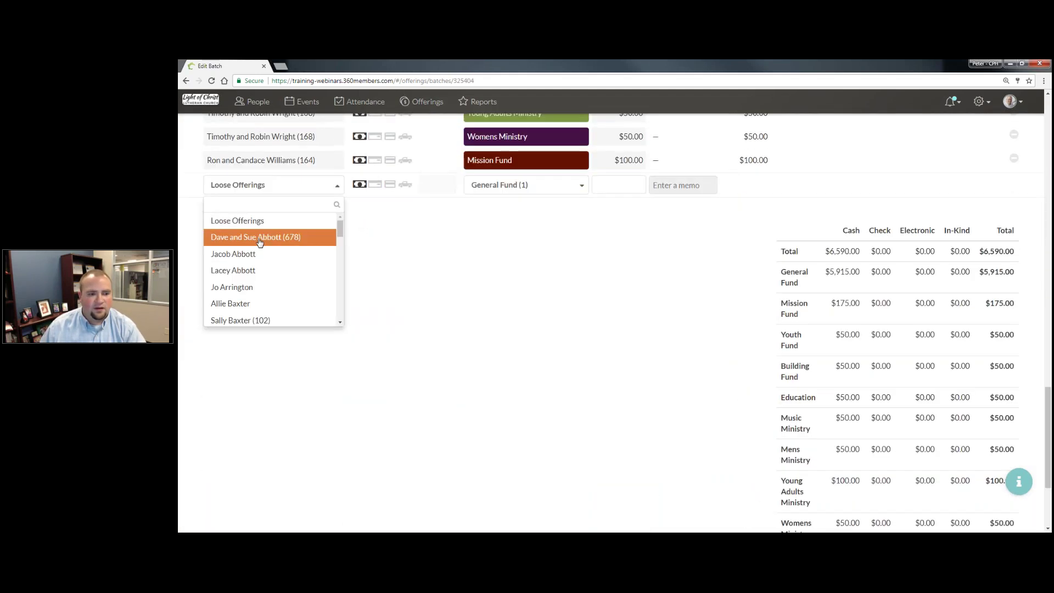
click(247, 287)
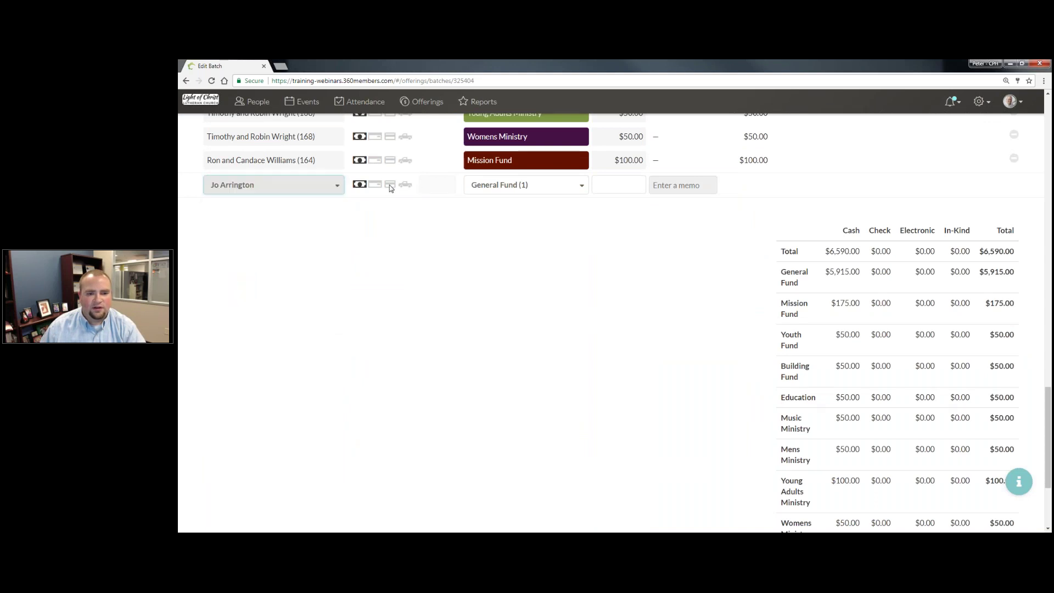
click(391, 185)
click(629, 182)
text(5)
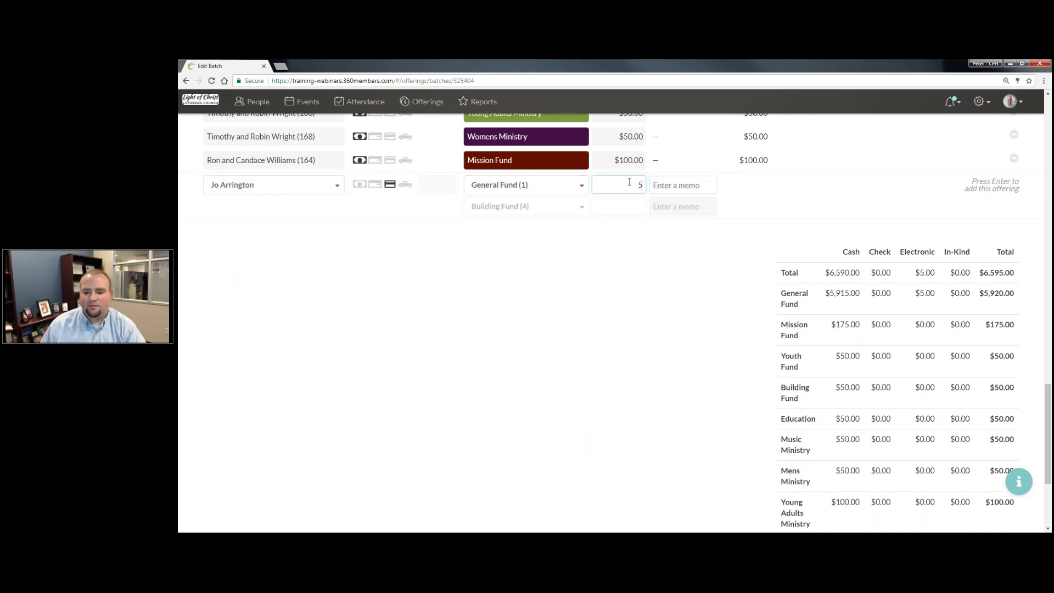
key(Return)
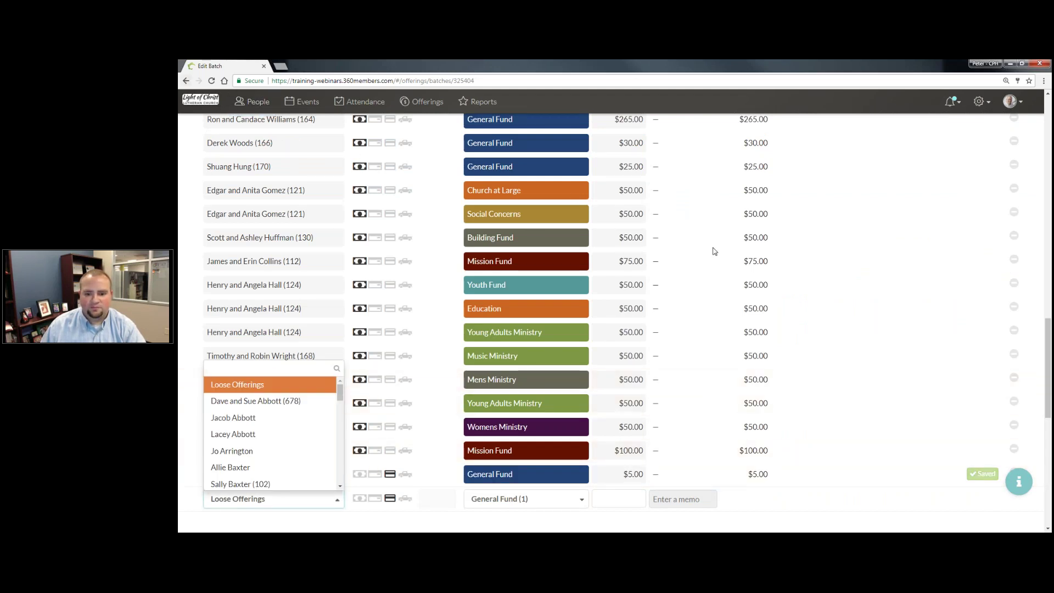
- Return to the offerings list and filter it to gifts with the Electronic payment type
scroll(715, 251, down, 6)
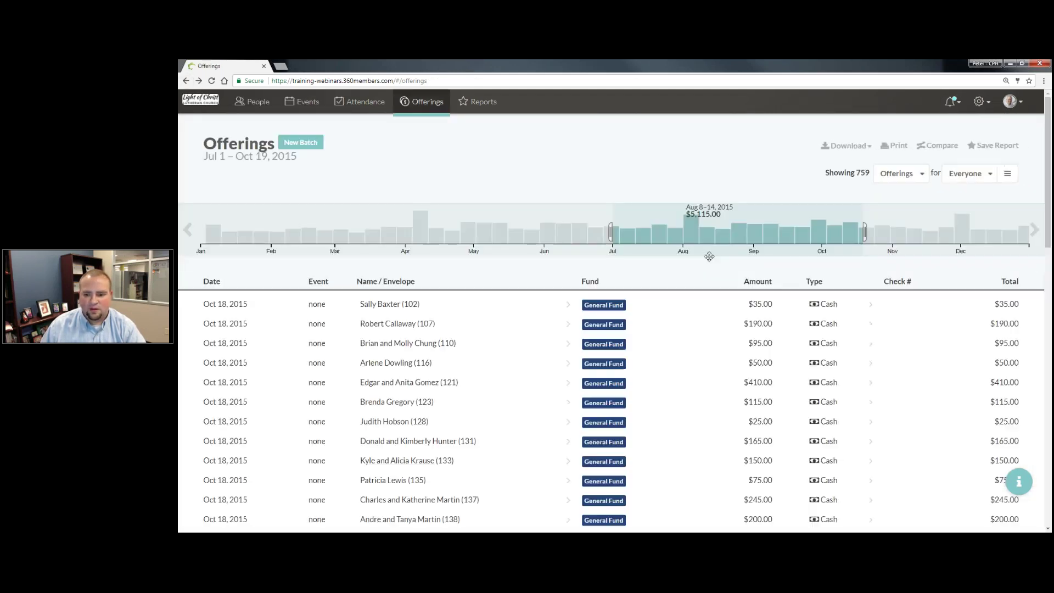
scroll(614, 328, down, 1)
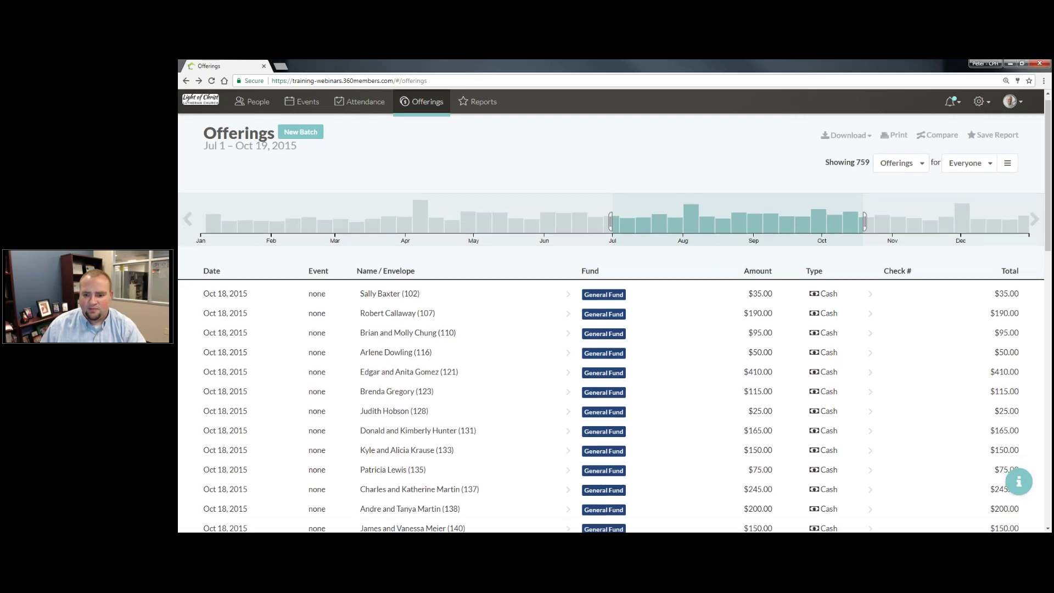
scroll(755, 276, down, 10)
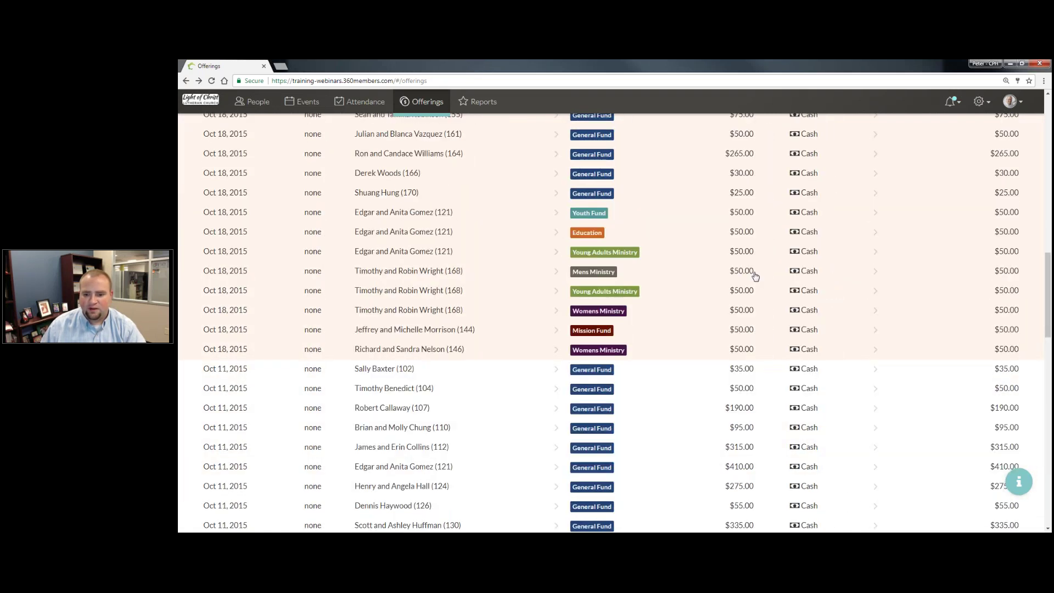
scroll(756, 276, down, 2)
scroll(755, 276, down, 8)
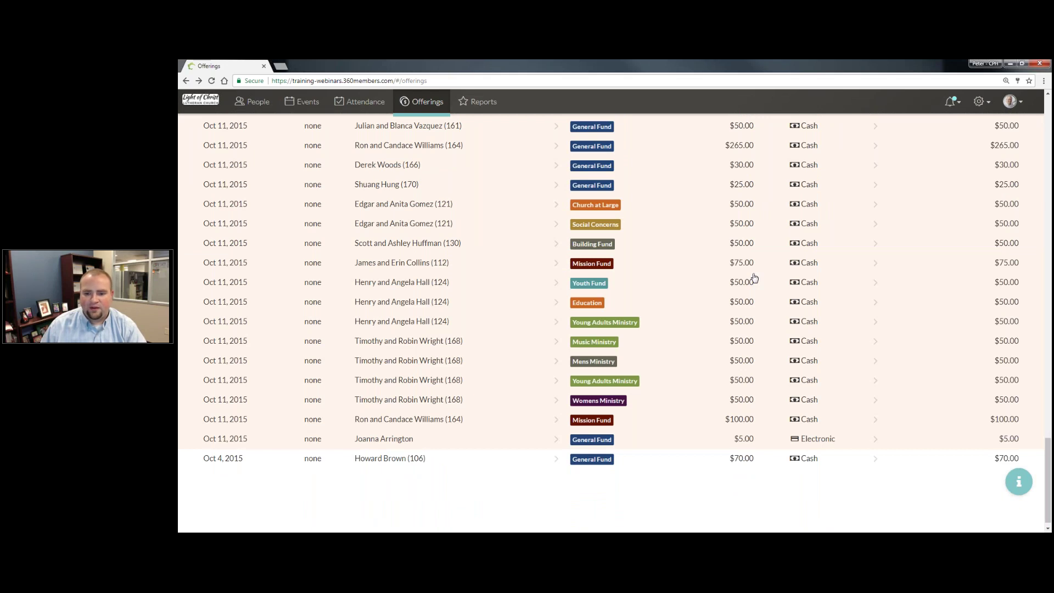
scroll(827, 344, down, 2)
click(827, 342)
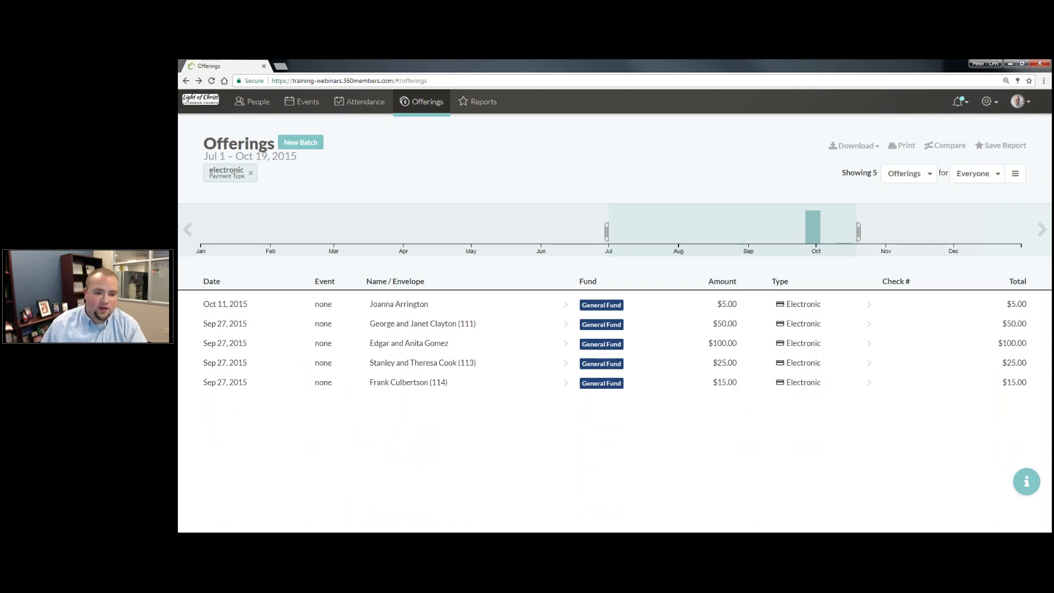
- Open the Tags collection and examine the existing tags
click(428, 343)
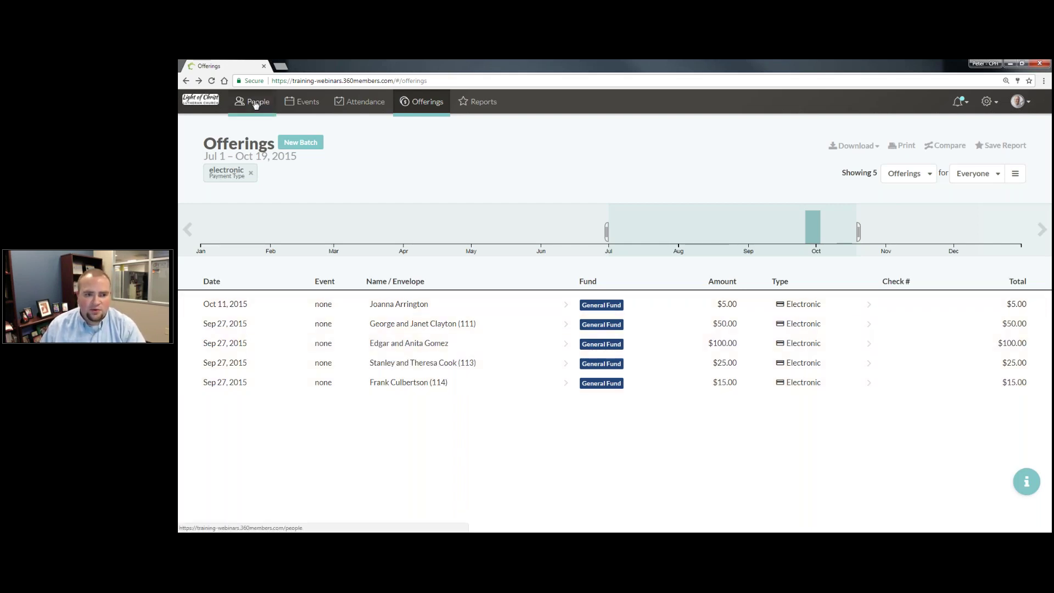
click(988, 101)
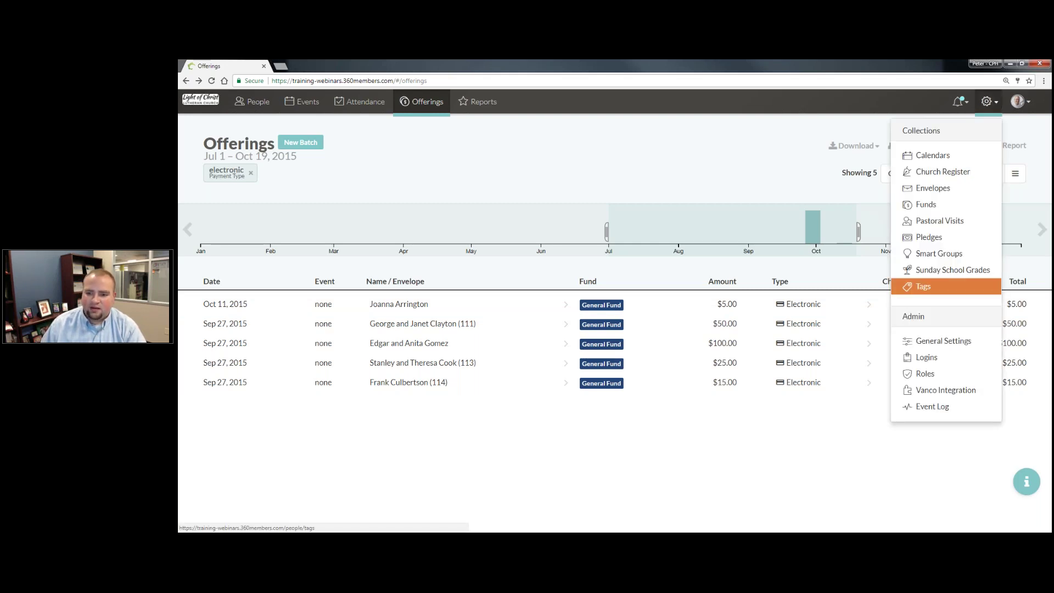
click(923, 286)
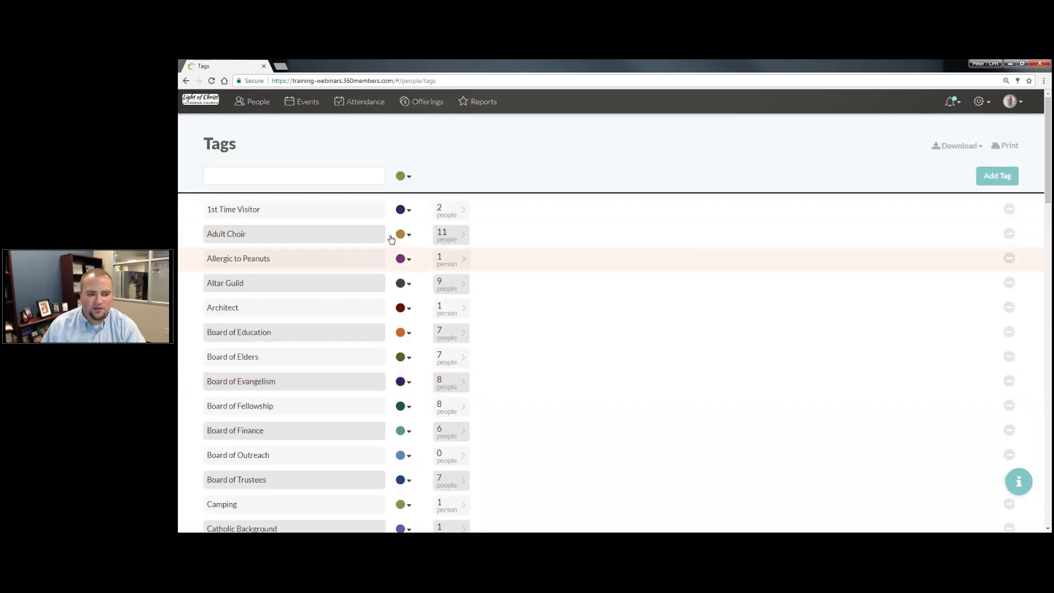
scroll(418, 265, down, 1)
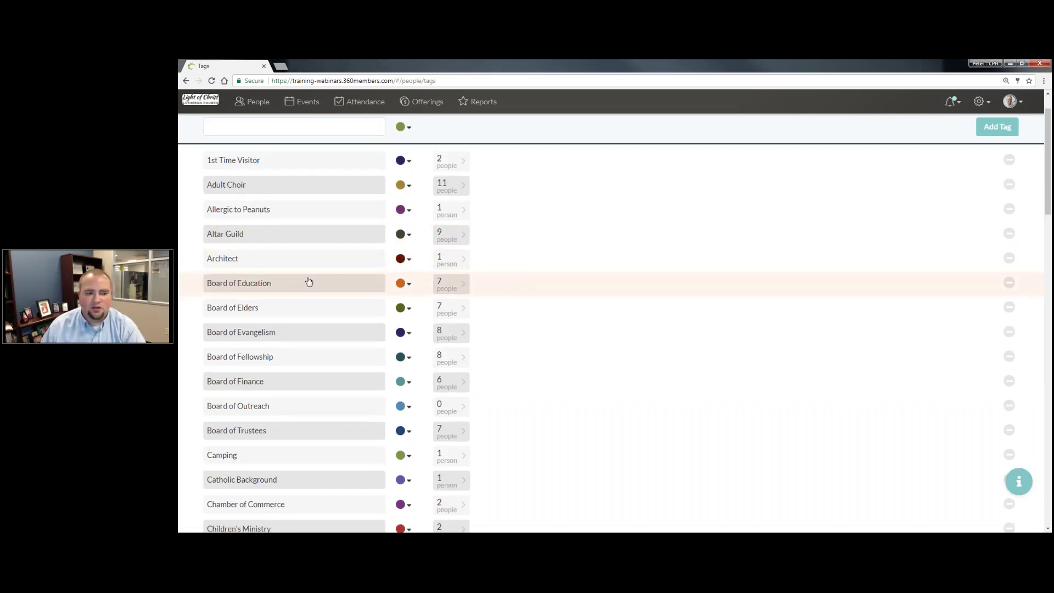
scroll(318, 313, down, 5)
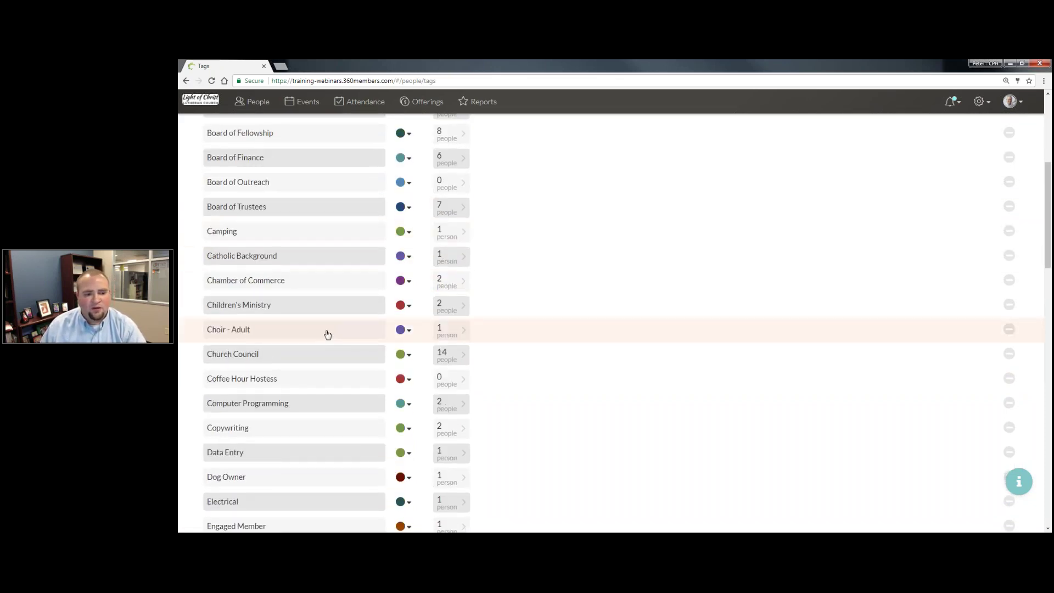
scroll(321, 329, down, 2)
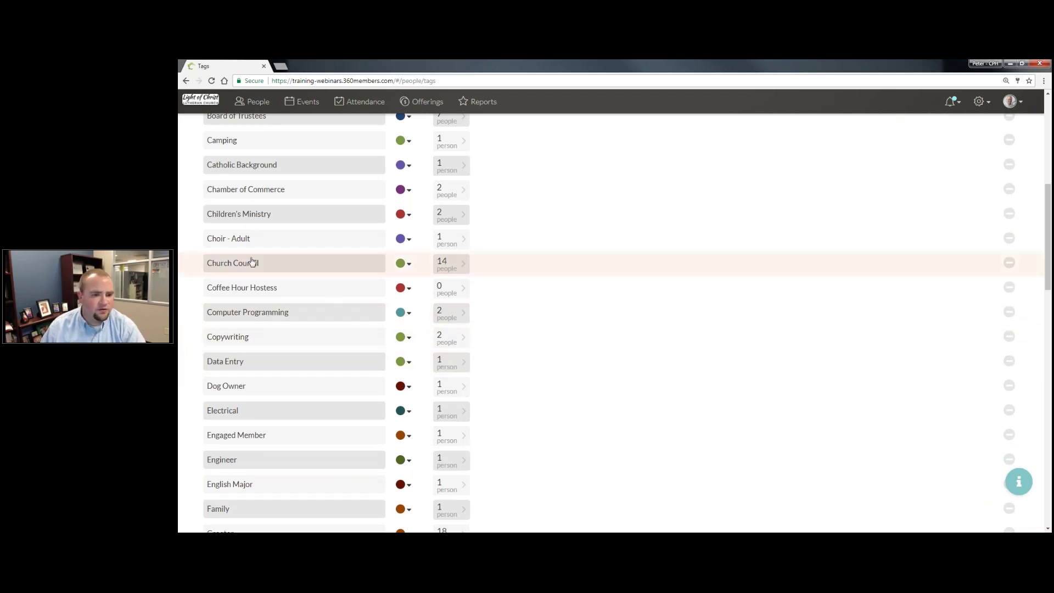
scroll(251, 263, up, 8)
- Add a tag named Gives Electronically
click(251, 179)
text(Gives EDI)
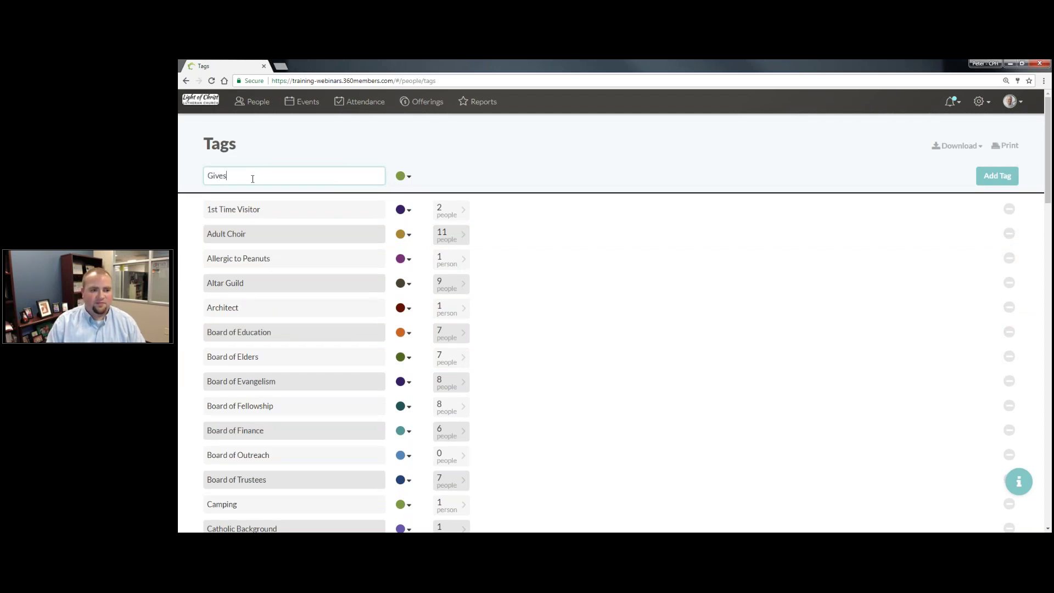
key(BackSpace)
key(BackSpace)
text(l)
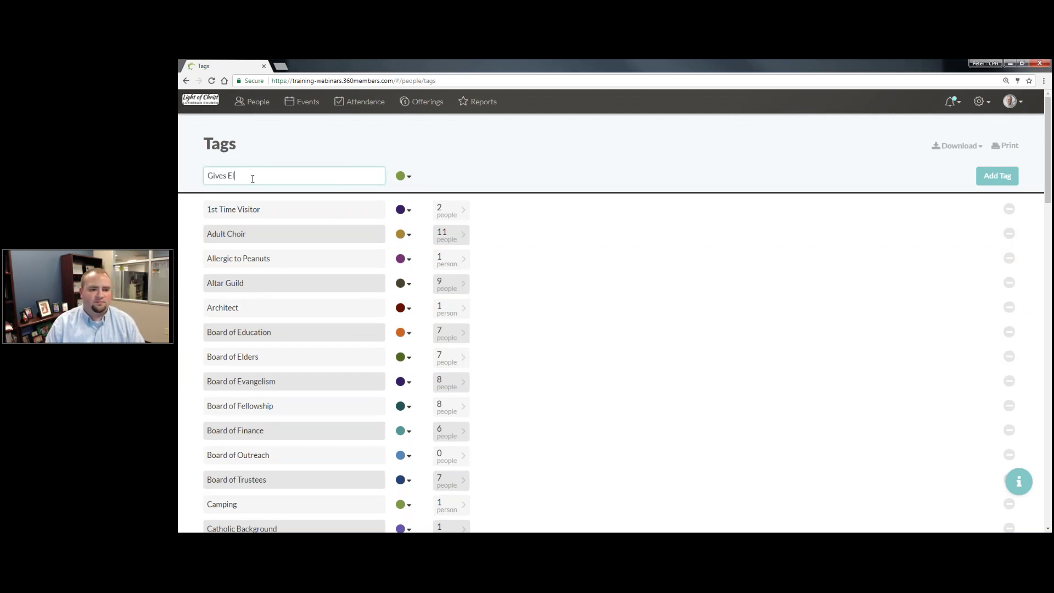
text(ectronically)
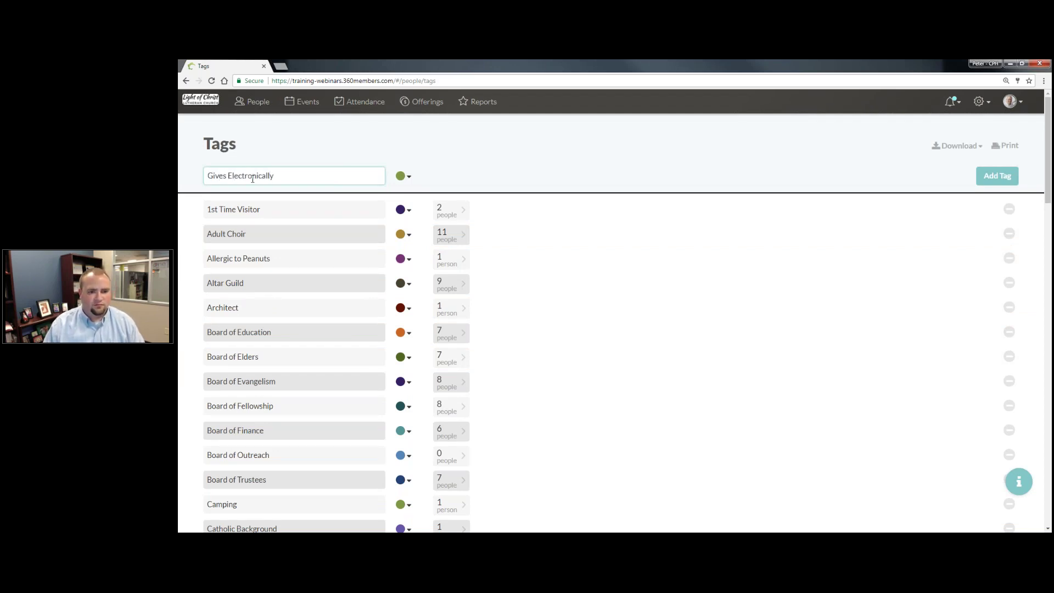
key(Return)
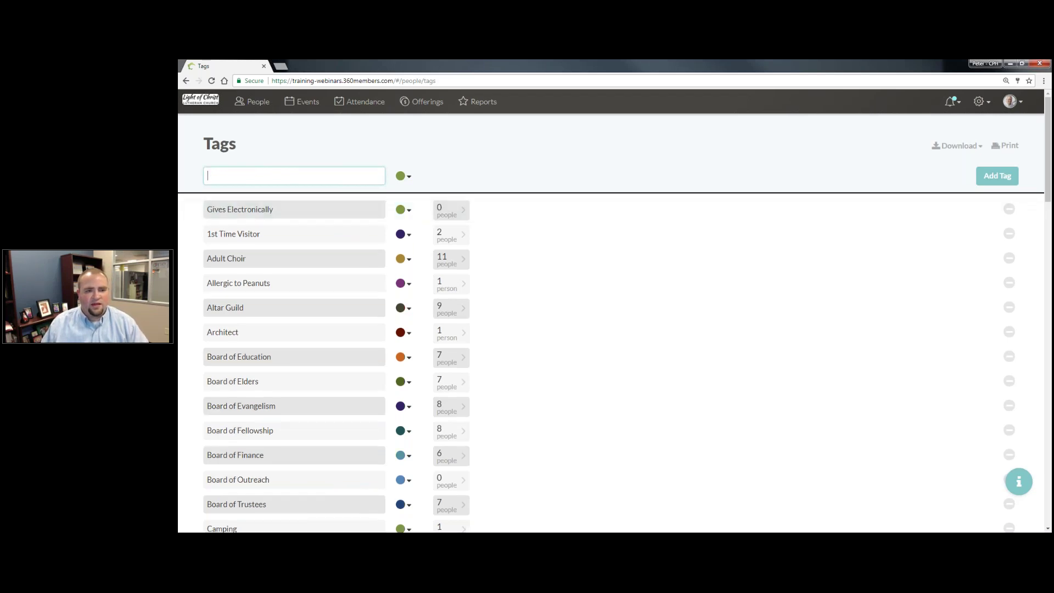
- In the People list, select the Oct 11 electronic giver, both members of the couple who gave $25, and the giver of $15
click(255, 105)
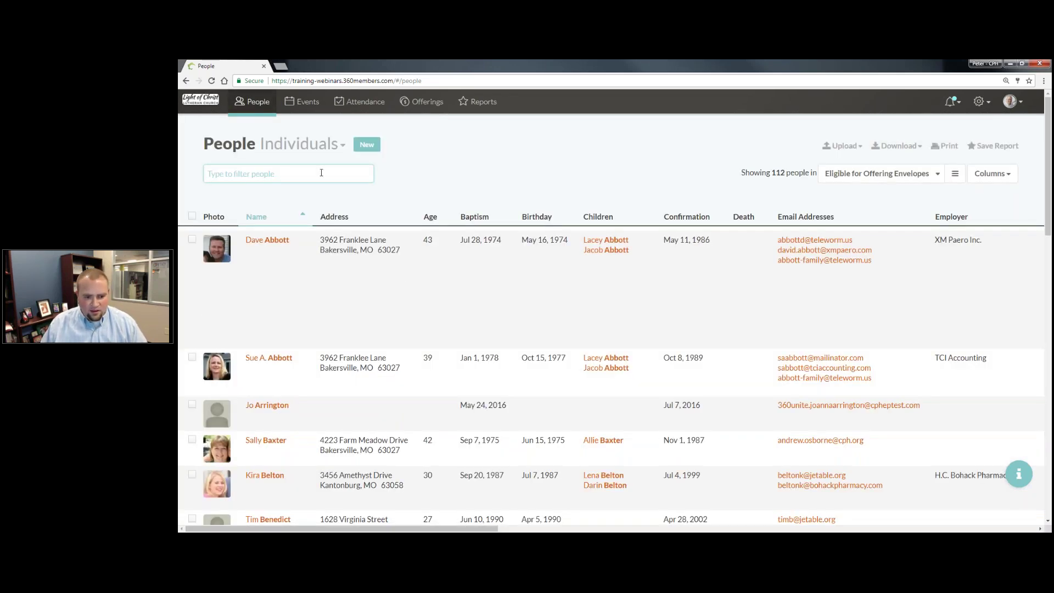
click(192, 404)
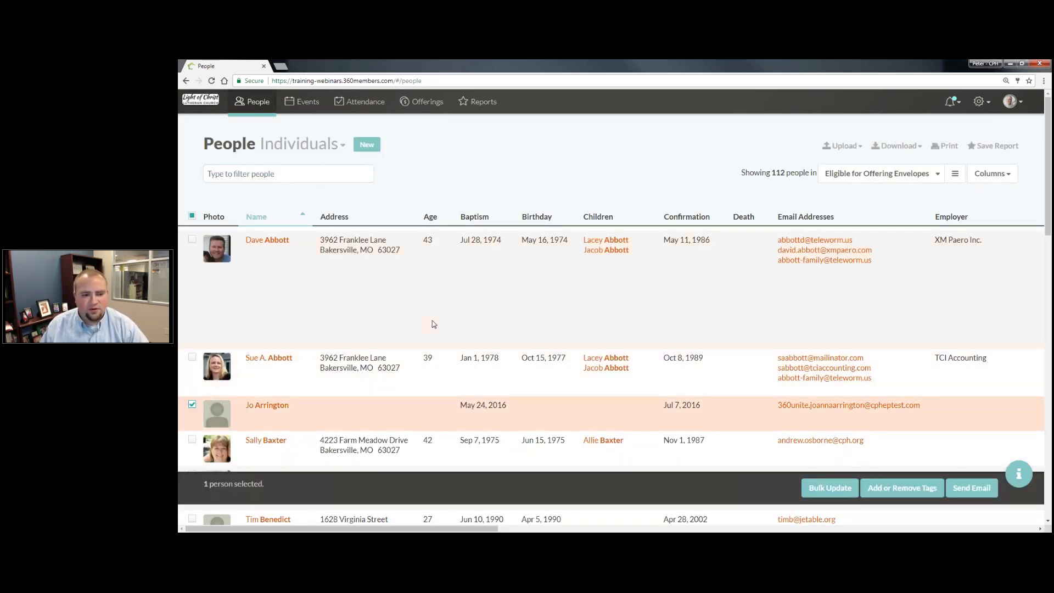
scroll(433, 324, down, 3)
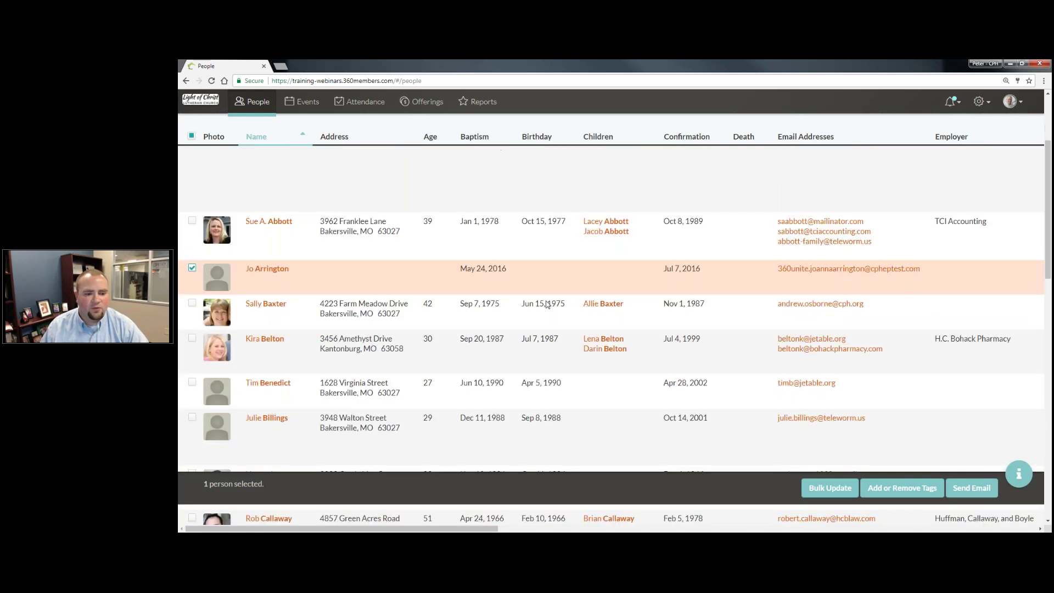
scroll(530, 309, down, 4)
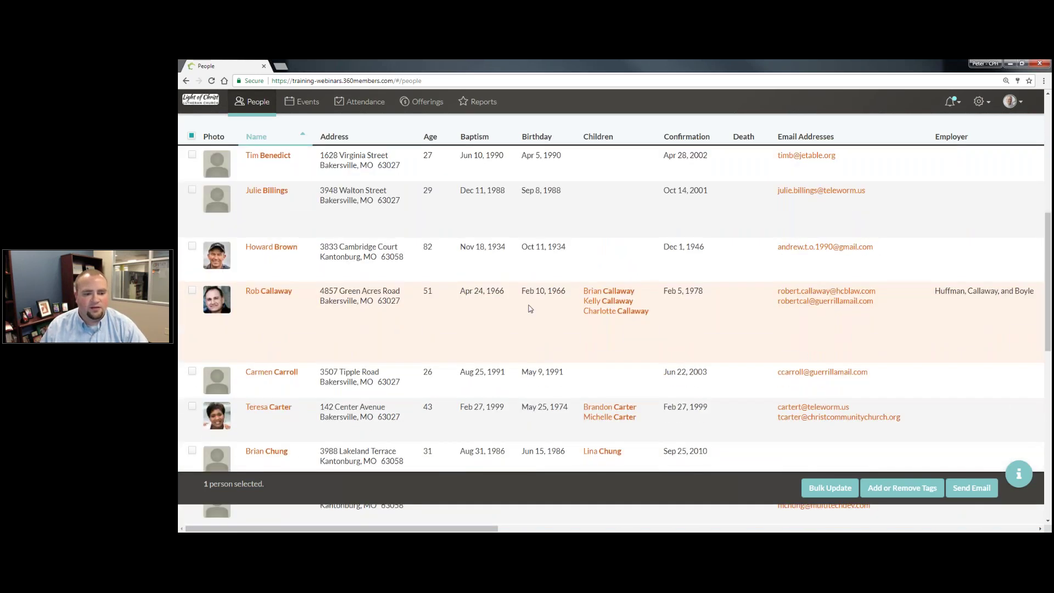
scroll(530, 309, down, 2)
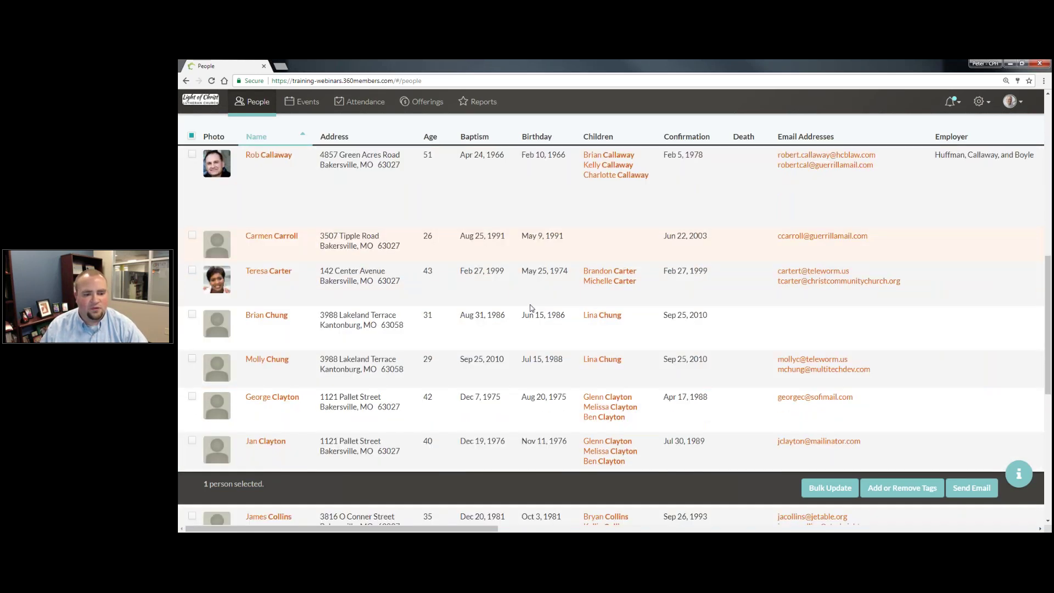
scroll(530, 308, down, 2)
scroll(530, 308, down, 3)
click(427, 294)
click(427, 338)
click(420, 365)
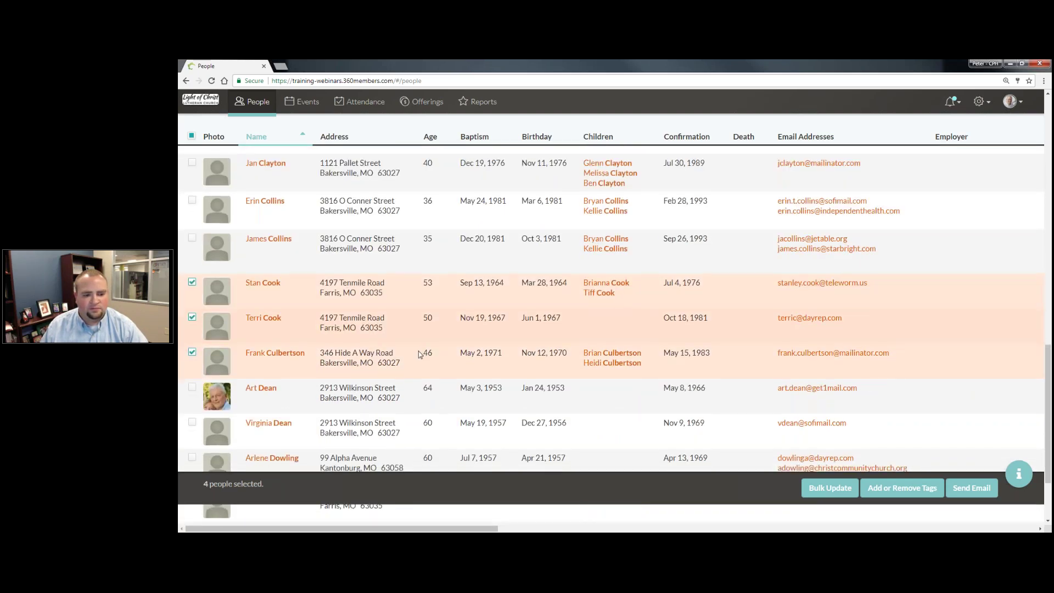
- Add both members of the couple who gave $100 electronically to the selected people
scroll(421, 317, down, 2)
scroll(416, 331, down, 1)
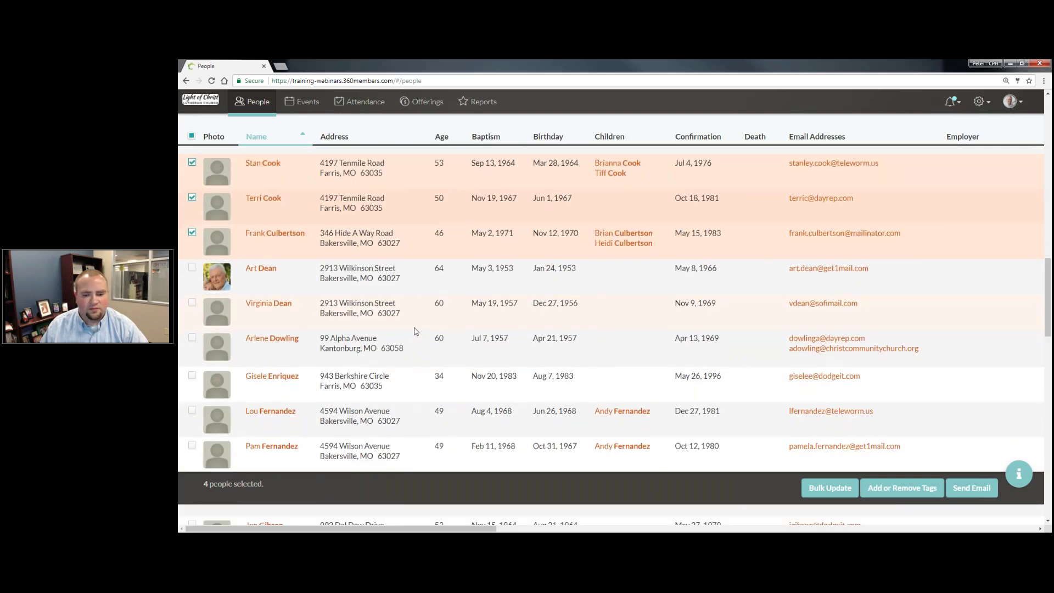
scroll(416, 332, down, 4)
click(419, 393)
click(428, 436)
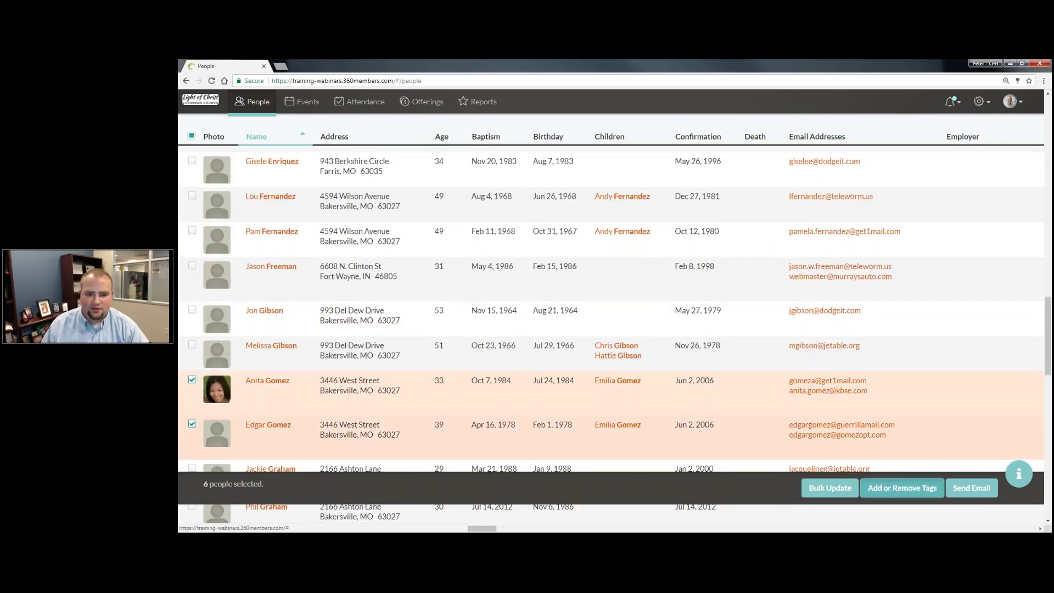
- Apply the Gives Electronically tag to all the selected people
click(902, 488)
text(Give)
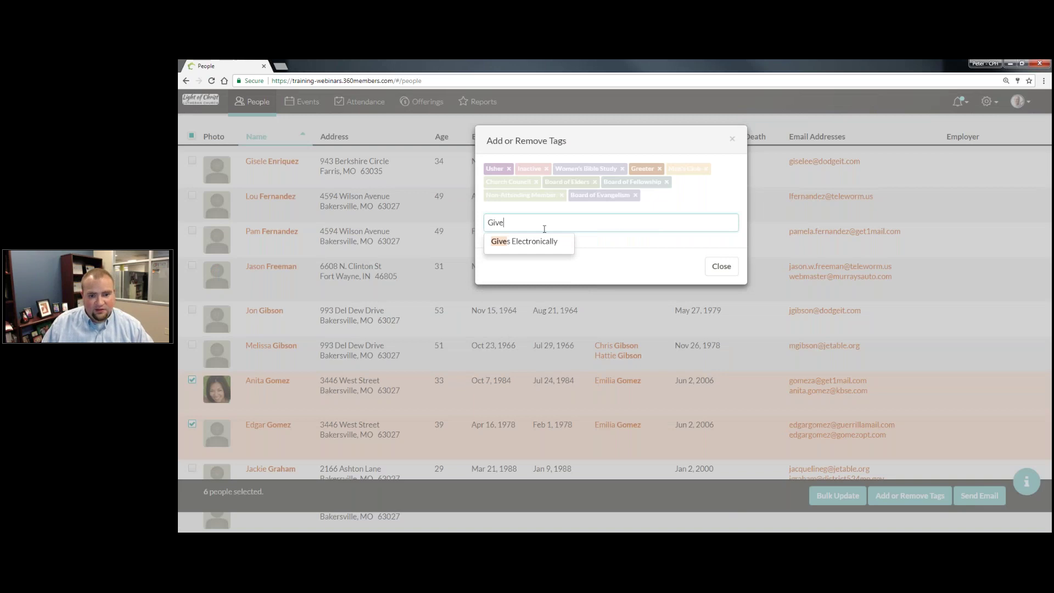
click(527, 242)
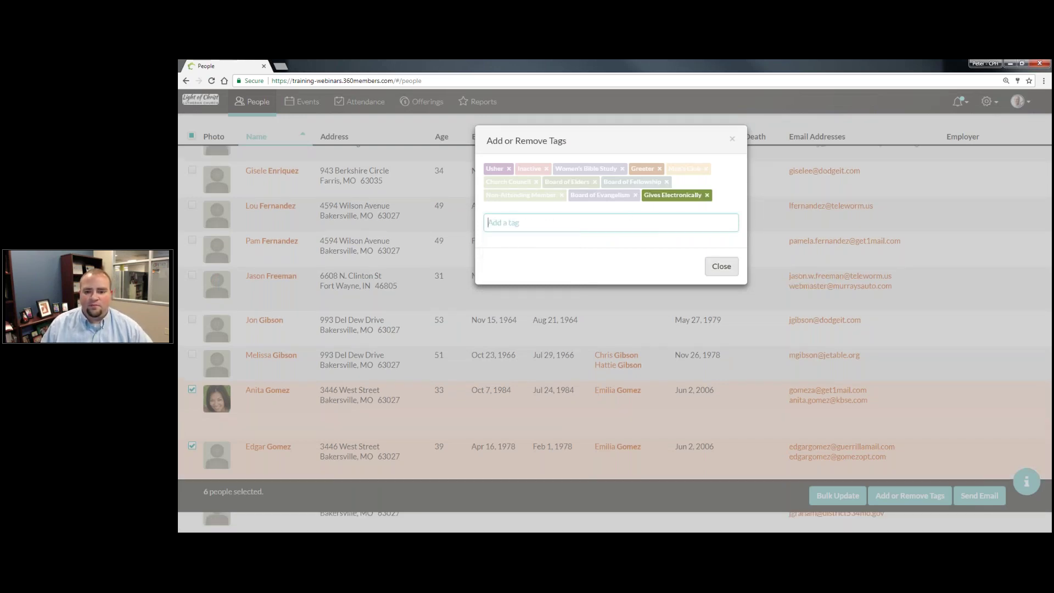
click(720, 266)
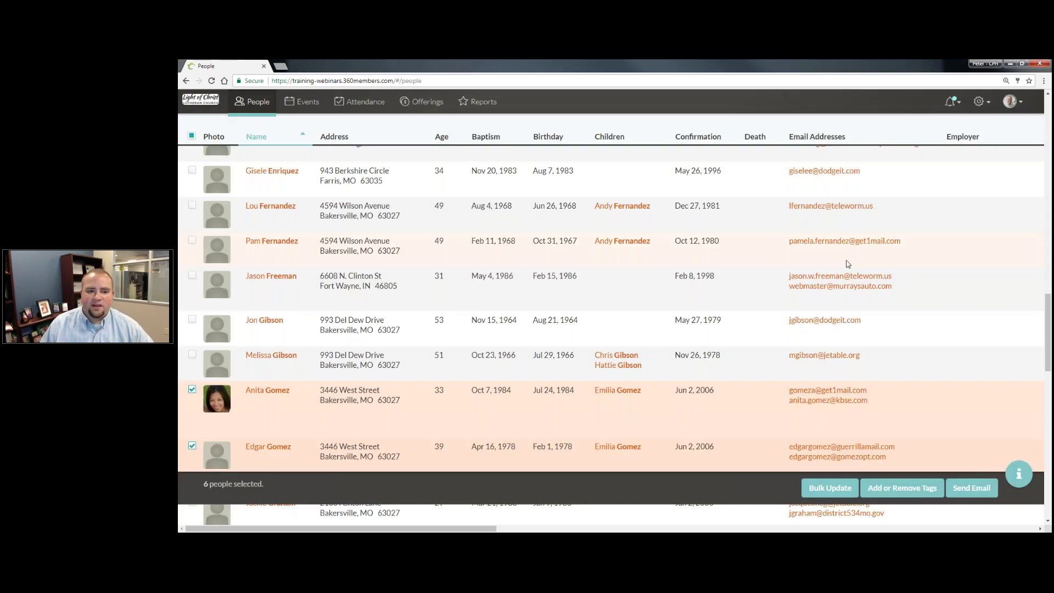
- Clear the selection of all people in the Eligible for Offering Envelopes list
scroll(848, 264, up, 2)
scroll(805, 248, up, 5)
scroll(806, 248, up, 10)
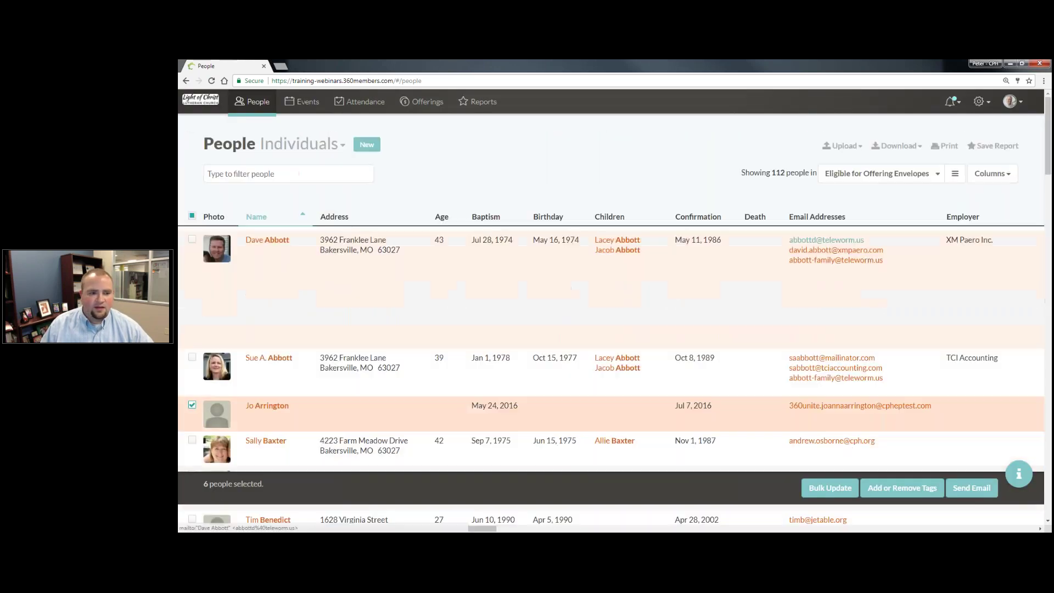
click(192, 216)
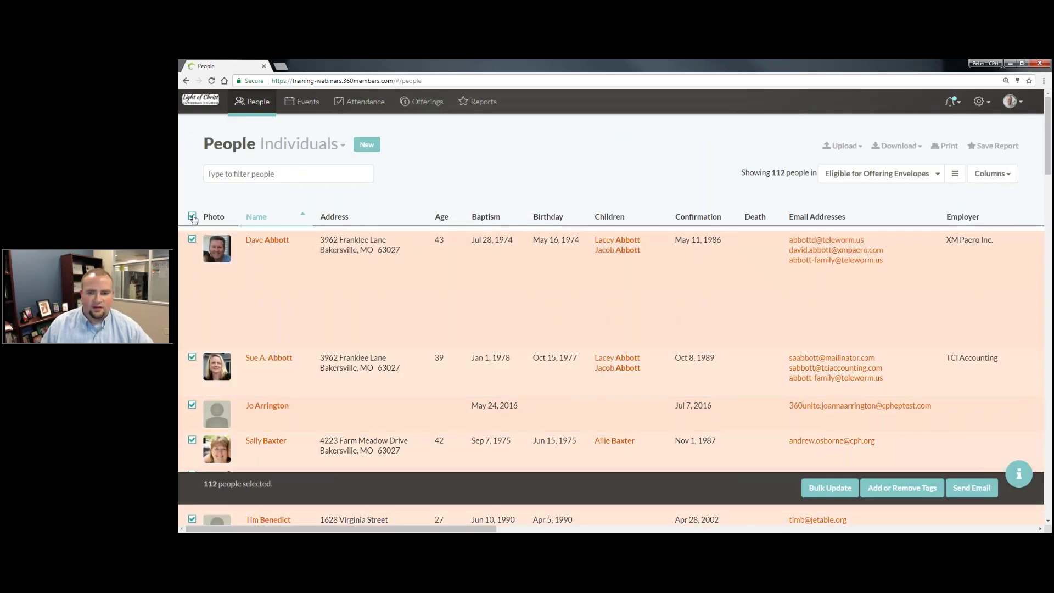
click(192, 216)
- Show the people in the Gives Electronically group, and return the list to Eligible for Offering Envelopes
click(911, 174)
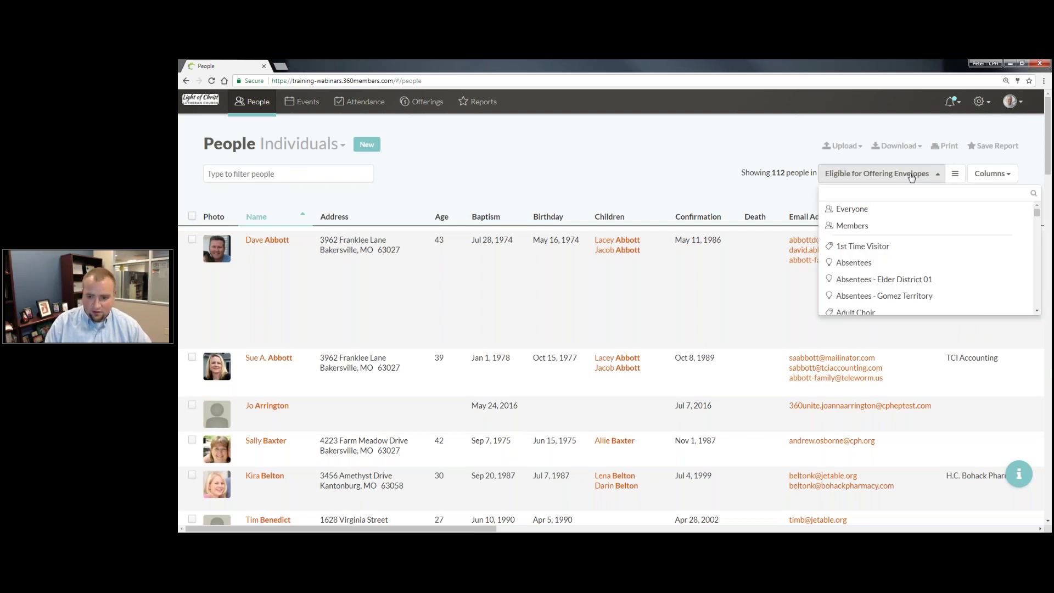
text(elec)
click(873, 209)
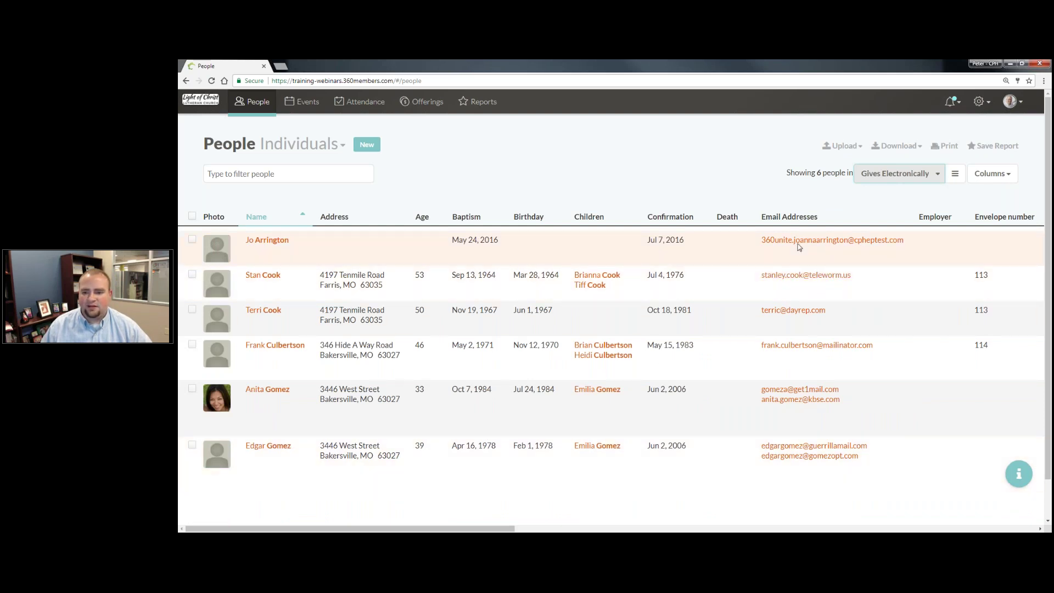
click(879, 173)
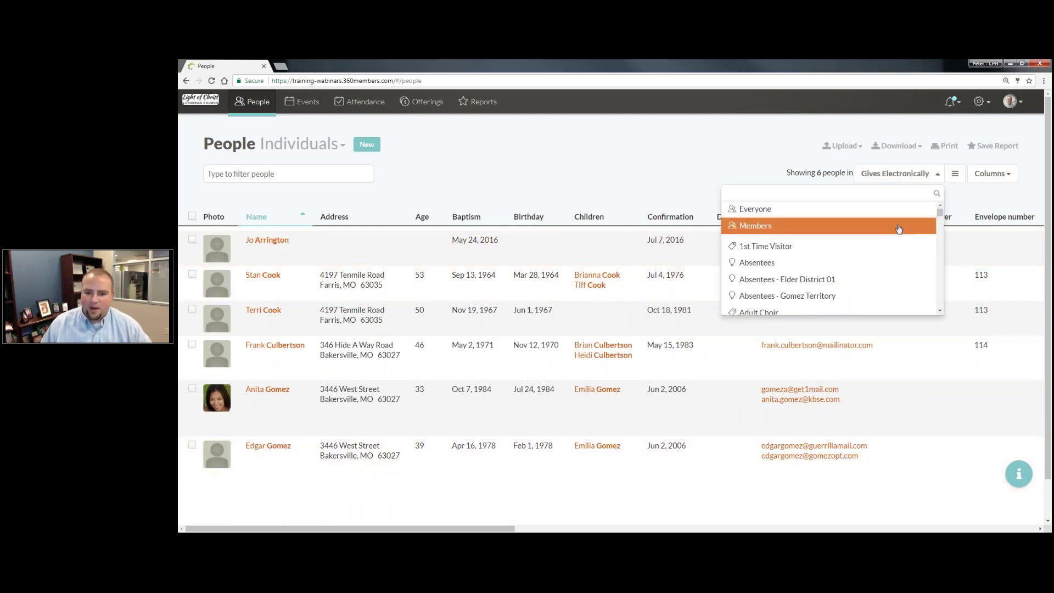
text(Elig)
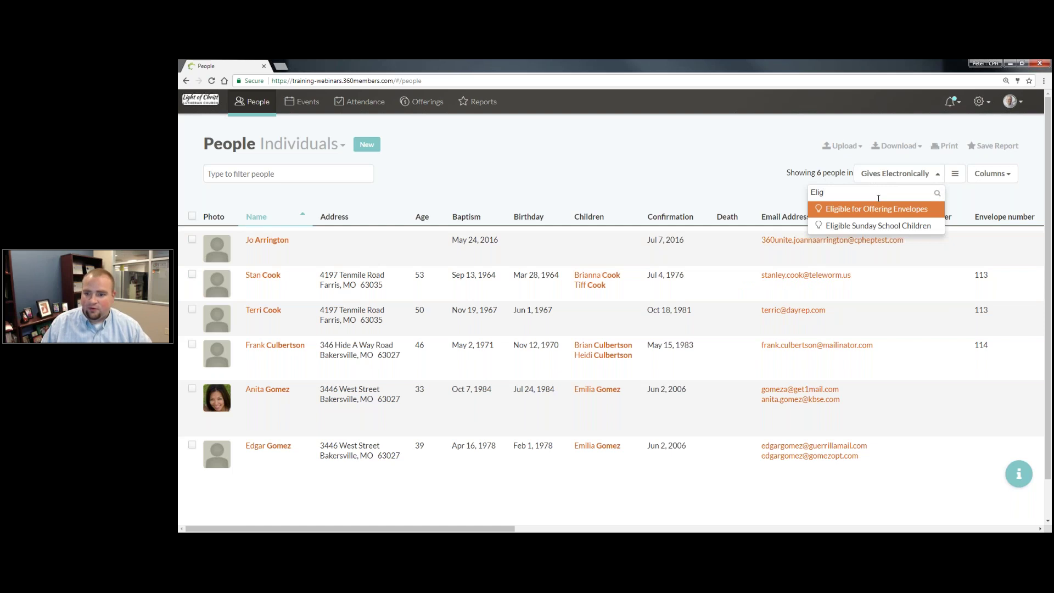
key(Return)
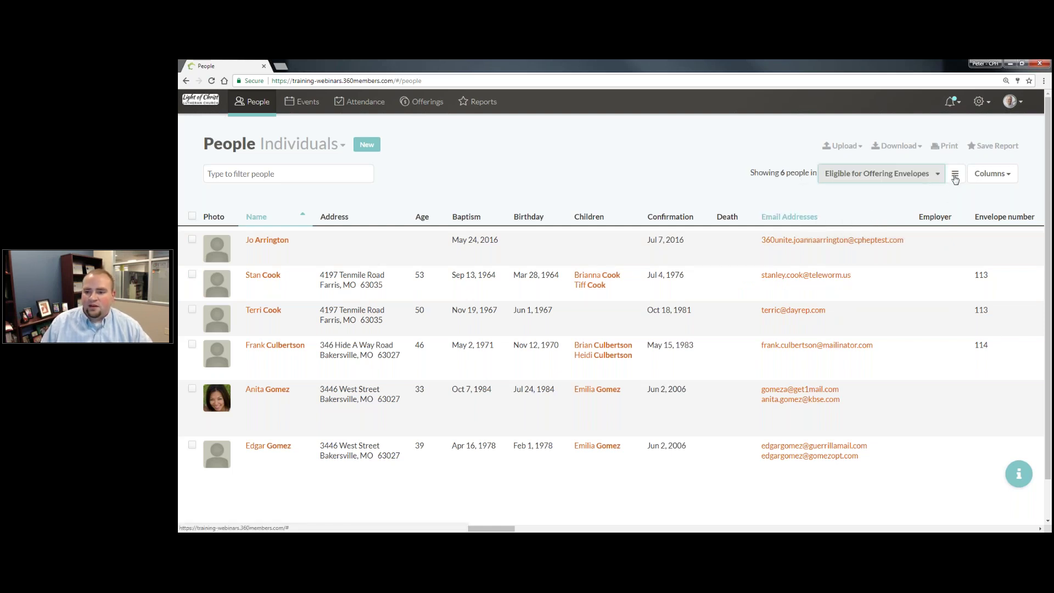
- Try to add a trait to Eligible for Offering Envelopes that excludes people with the Gives Electronically tag
click(956, 174)
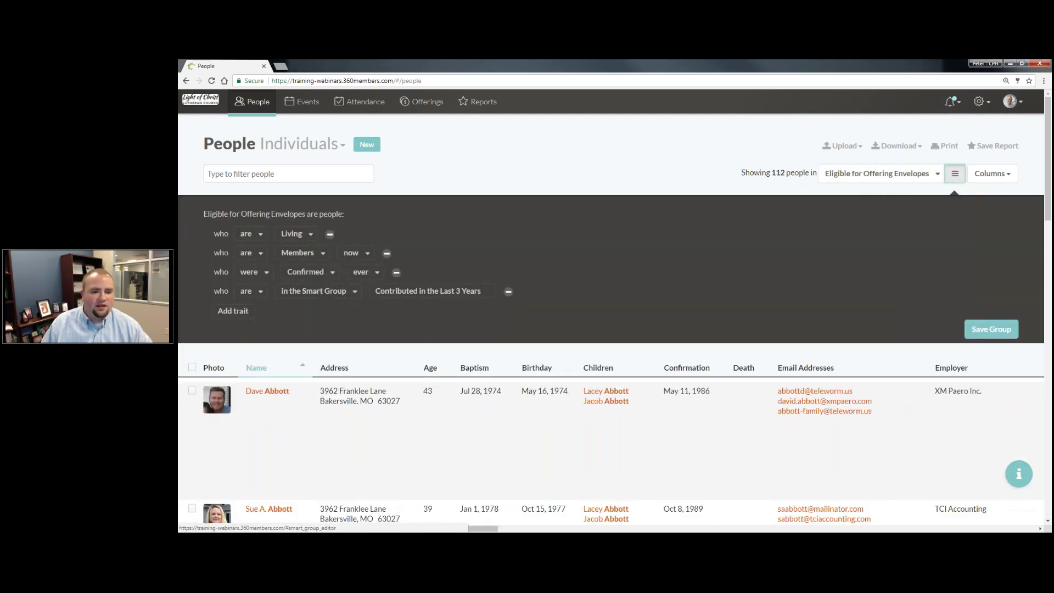
click(238, 311)
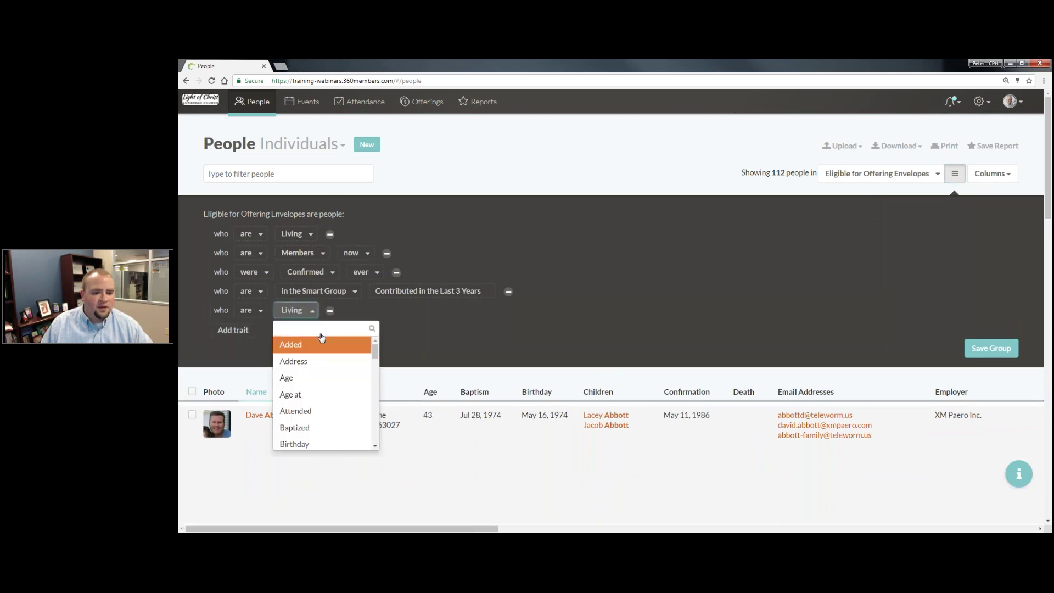
text(Tag)
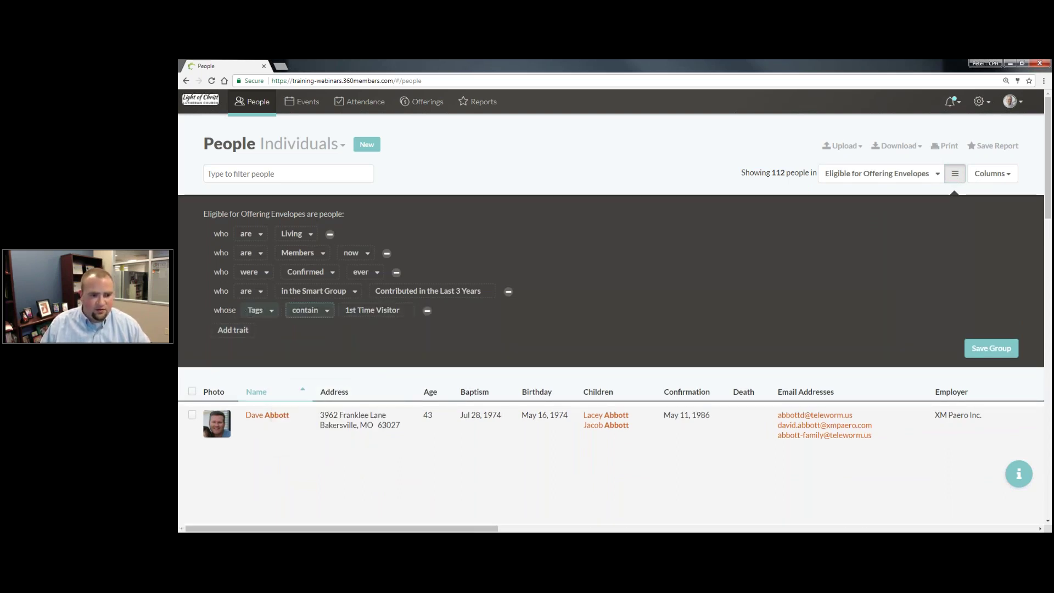
click(309, 310)
click(310, 344)
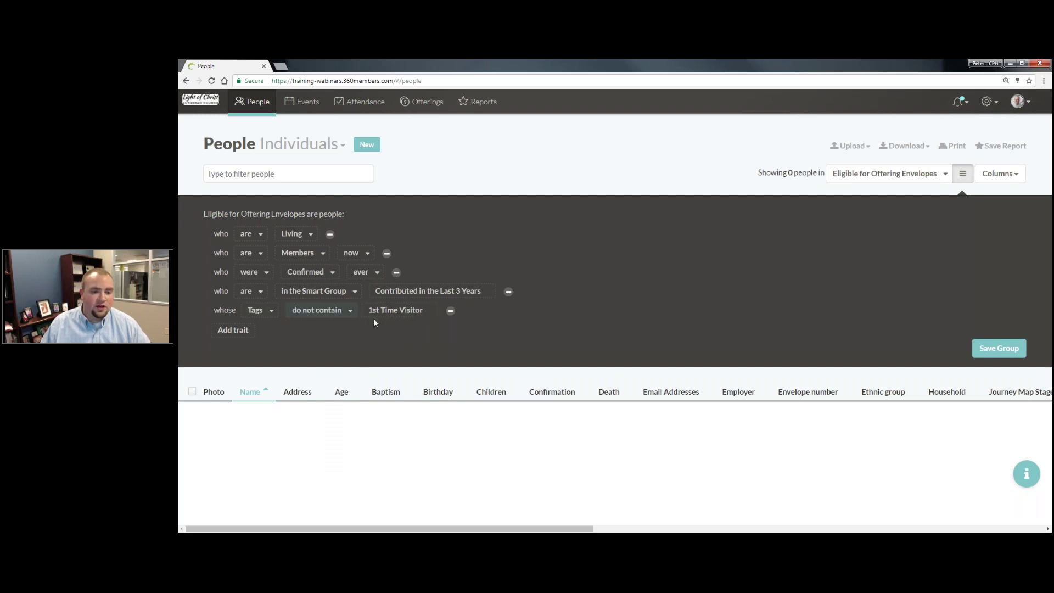
click(418, 311)
key(BackSpace)
text(Gi)
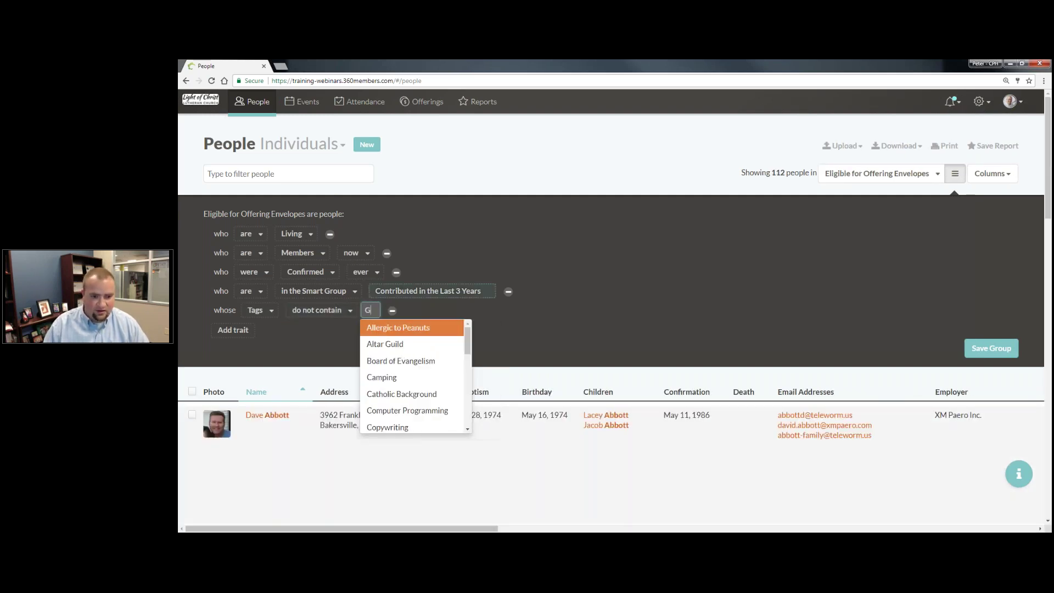
text(ft)
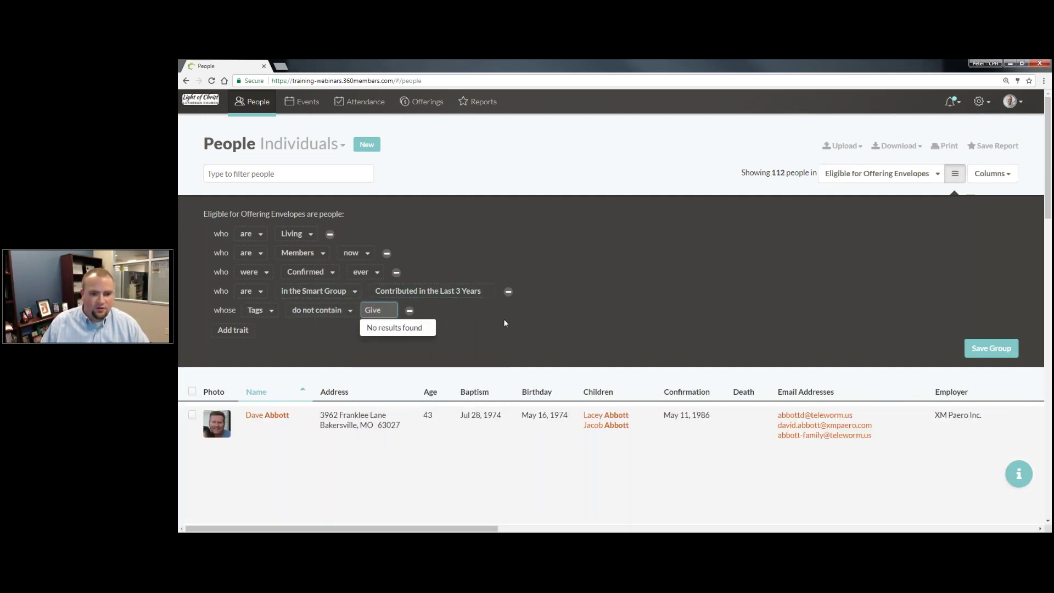
click(416, 317)
click(410, 311)
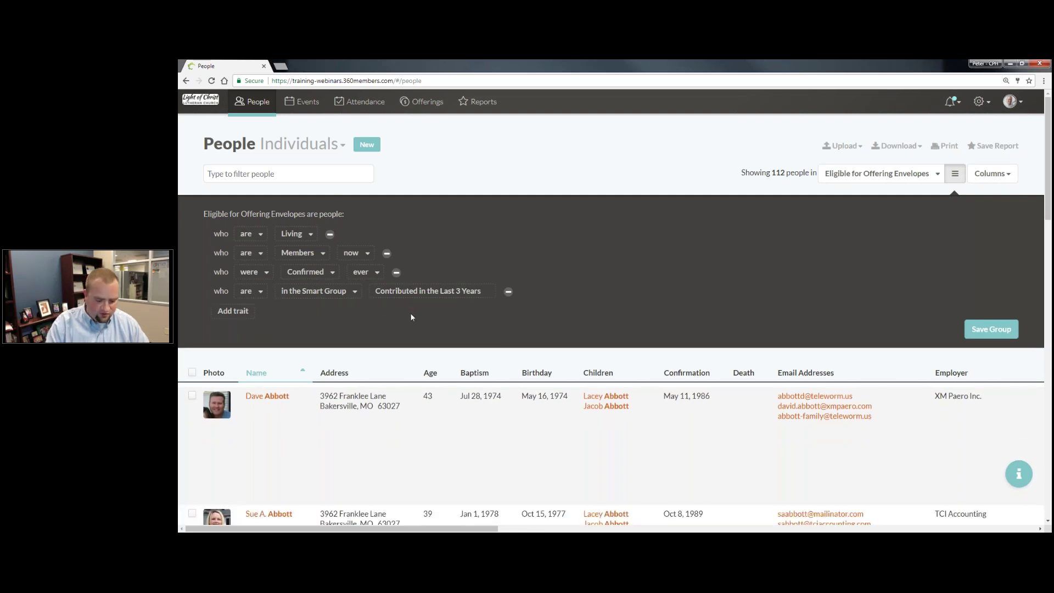
- Reload the page and add a trait to the group for people whose tags contain Gives Electronically
key(F5)
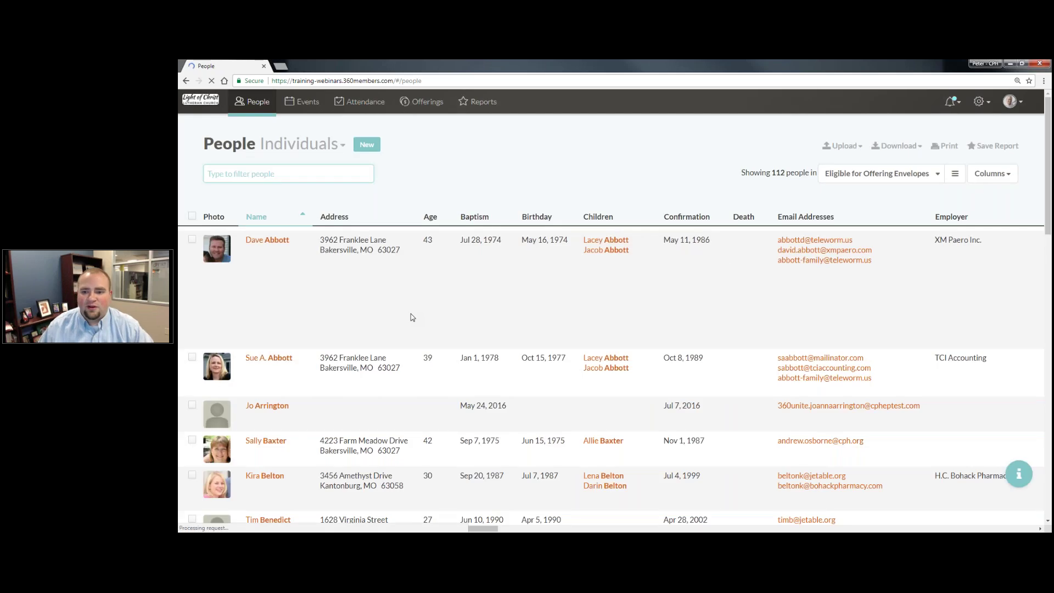
click(955, 173)
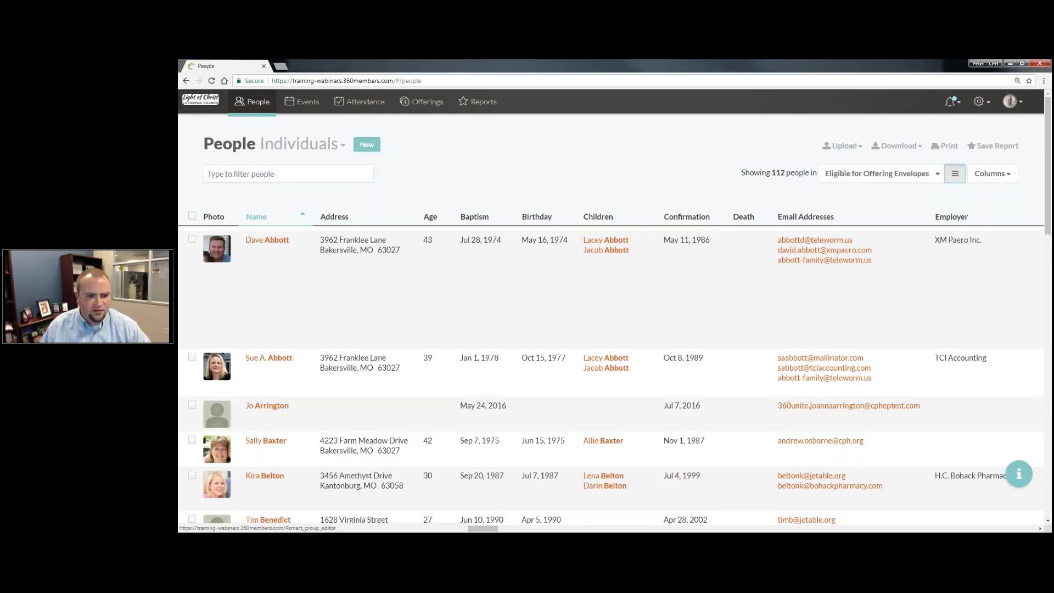
scroll(278, 282, down, 1)
click(233, 265)
click(296, 264)
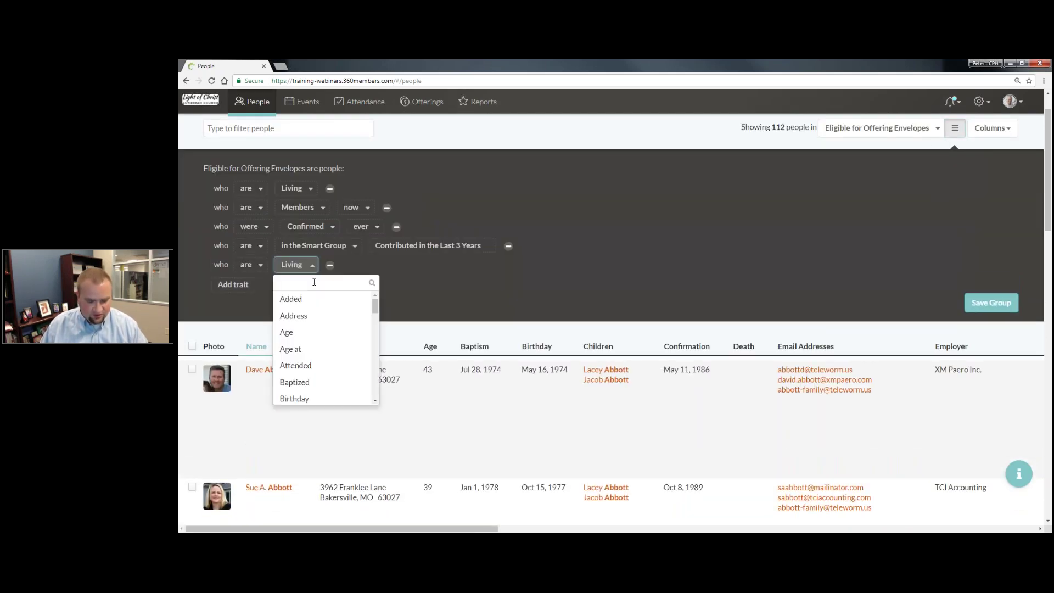
text(tag)
click(321, 316)
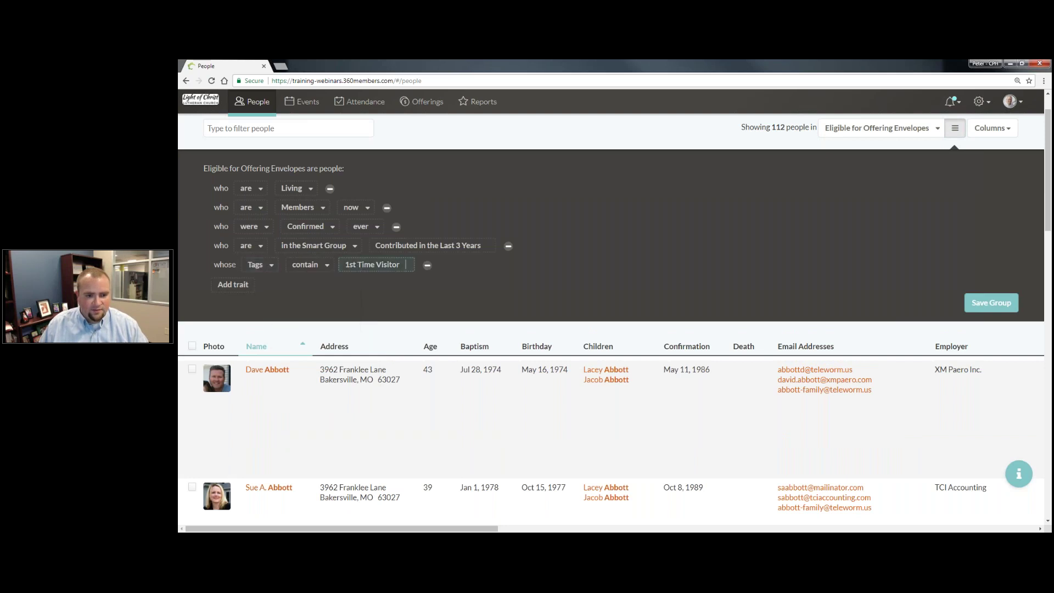
click(405, 266)
key(BackSpace)
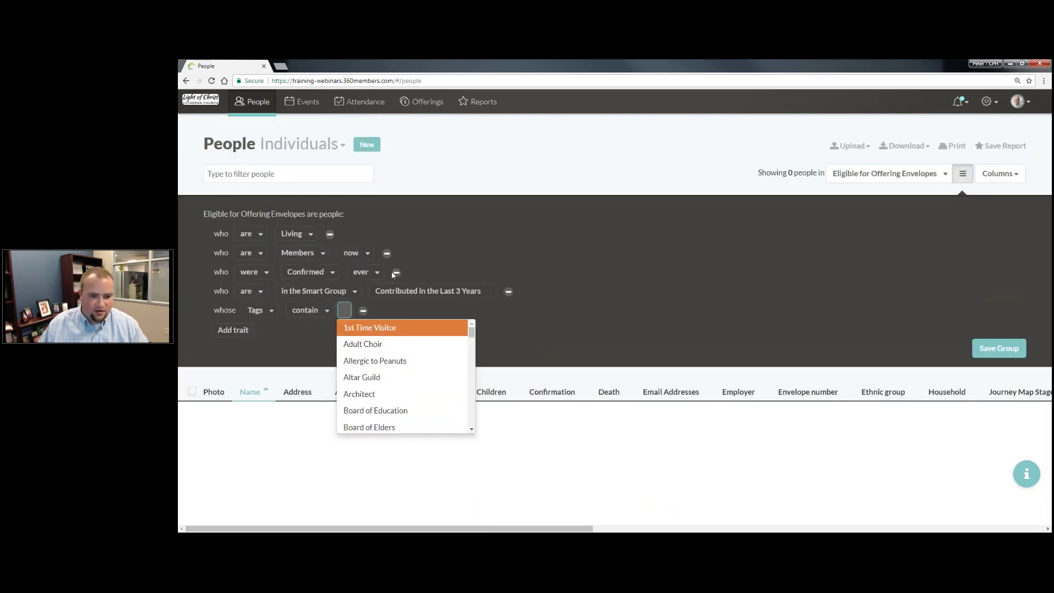
text(El)
click(388, 398)
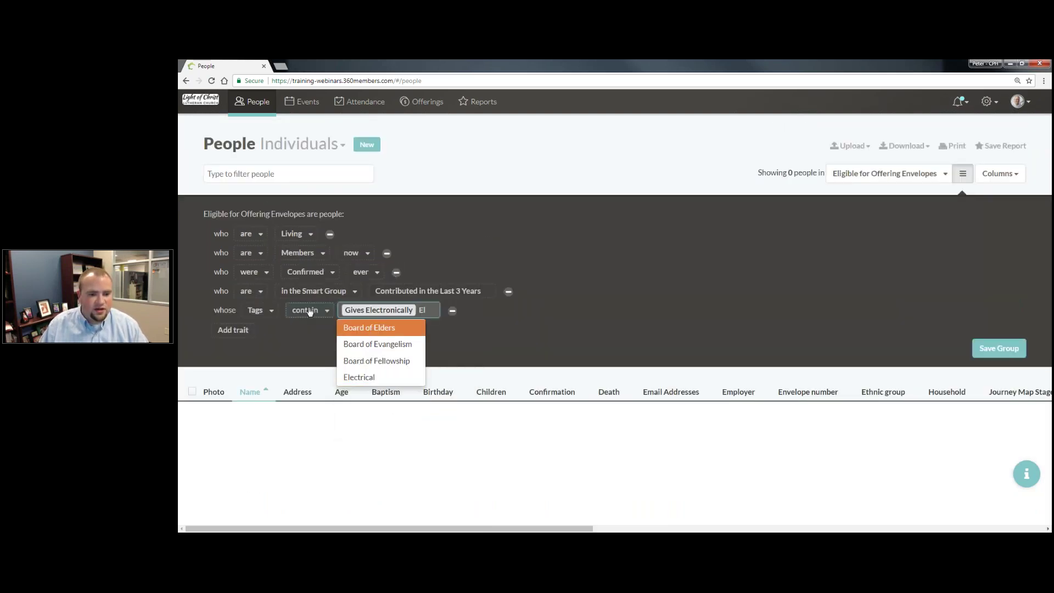
- Change the tag trait's condition to do not contain and set its tag to Gives Electronically
click(310, 312)
click(306, 343)
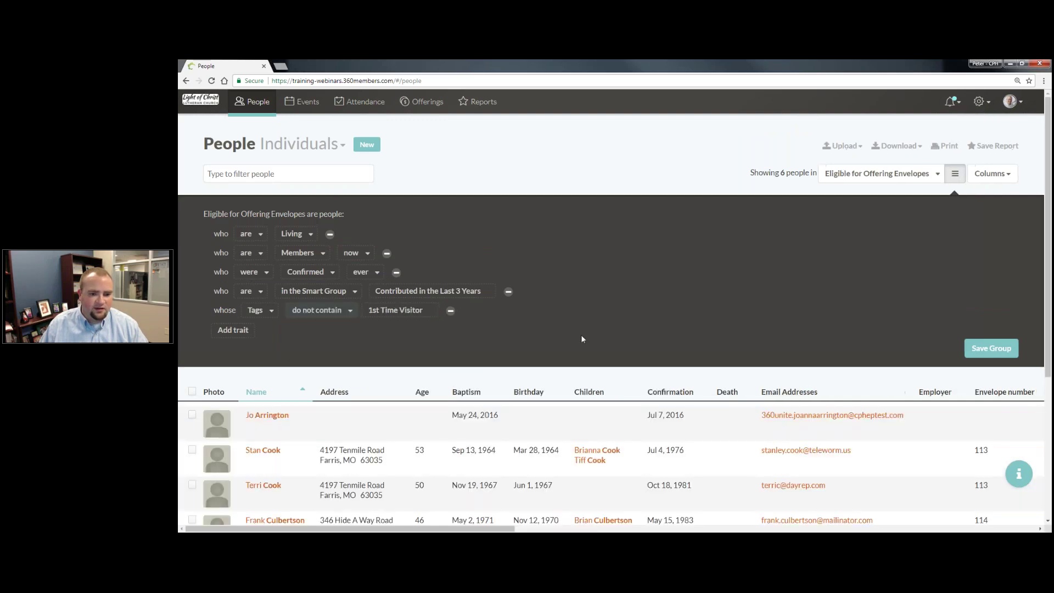
click(428, 312)
key(BackSpace)
text(Giv)
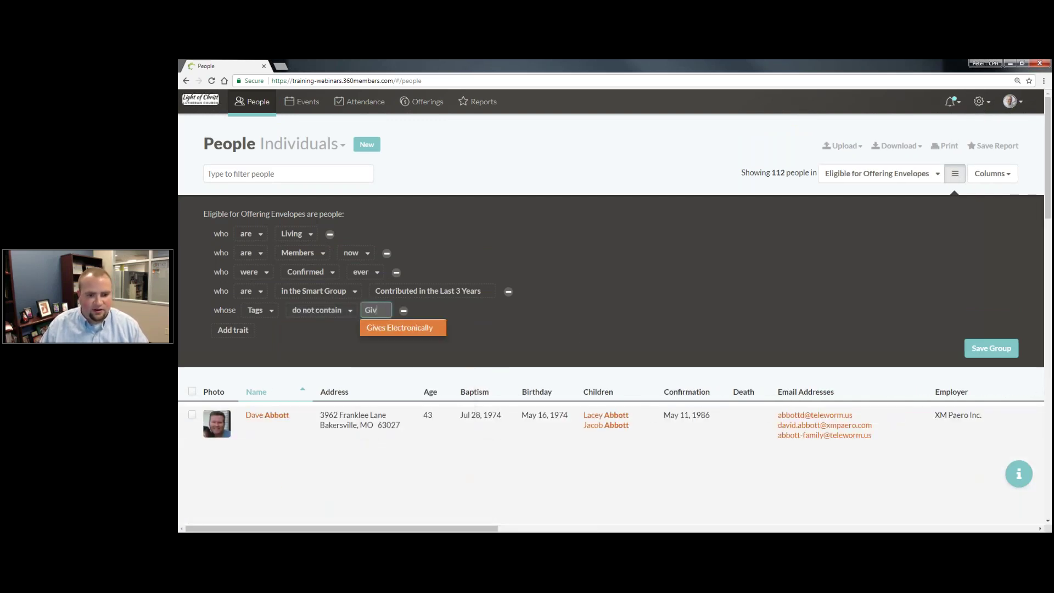
click(425, 329)
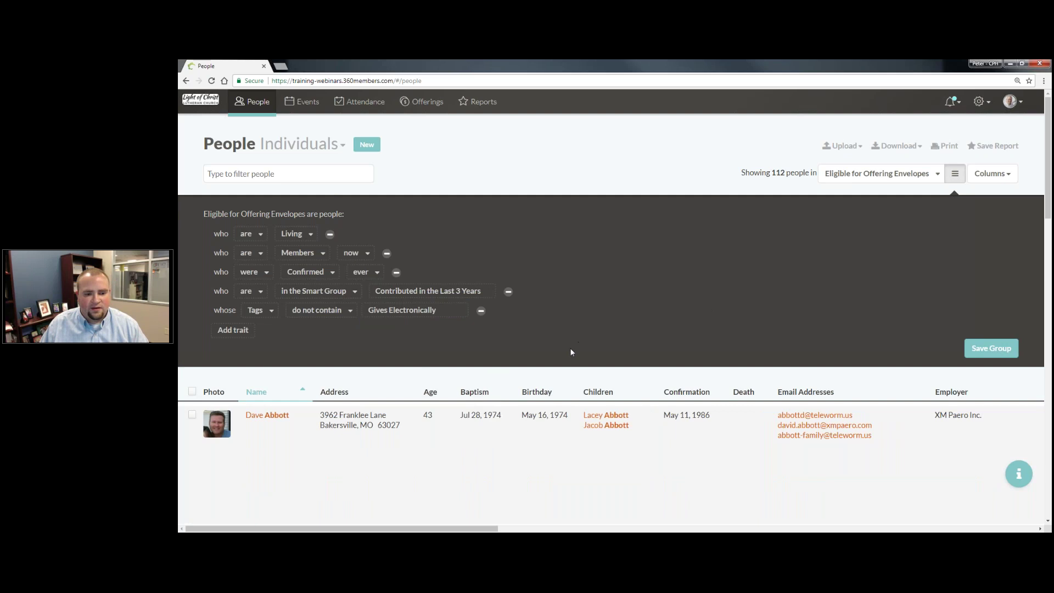
- Examine the filtered people list to check who remains eligible for offering envelopes
scroll(592, 311, down, 5)
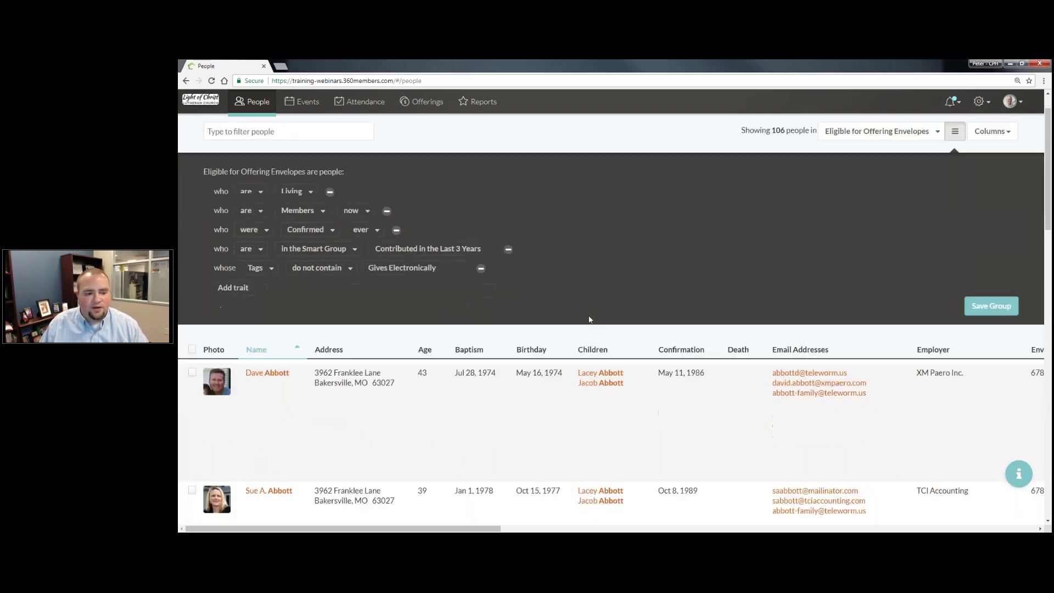
scroll(592, 316, down, 5)
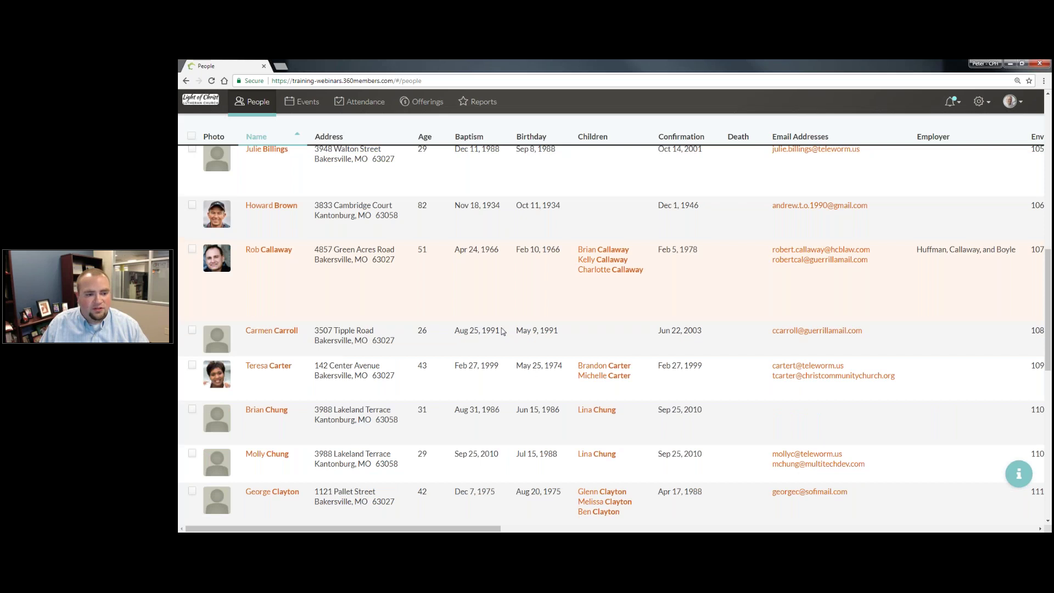
scroll(502, 331, down, 5)
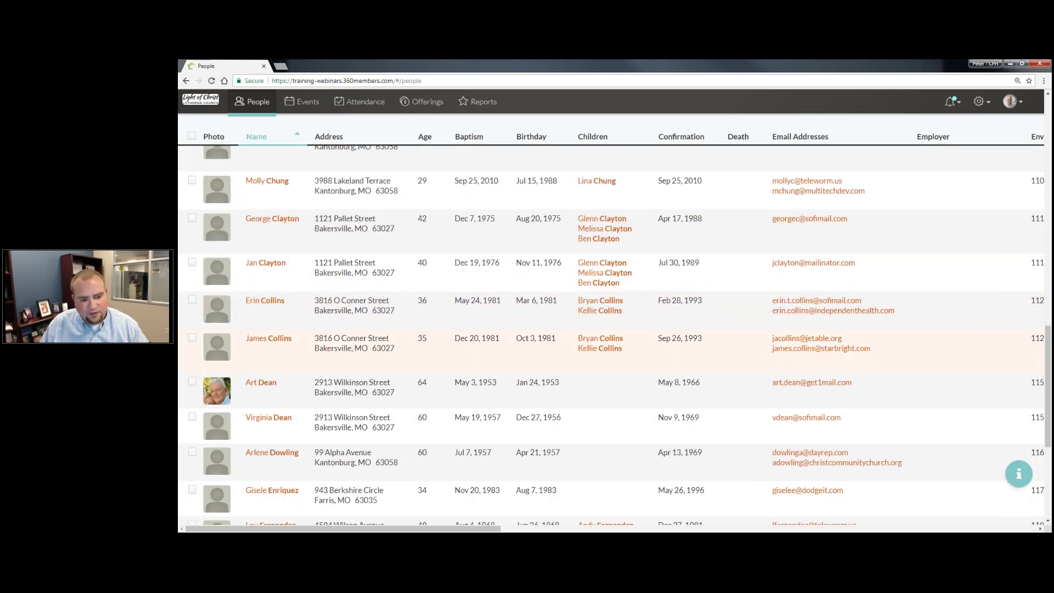
scroll(614, 335, up, 1)
scroll(421, 444, up, 1)
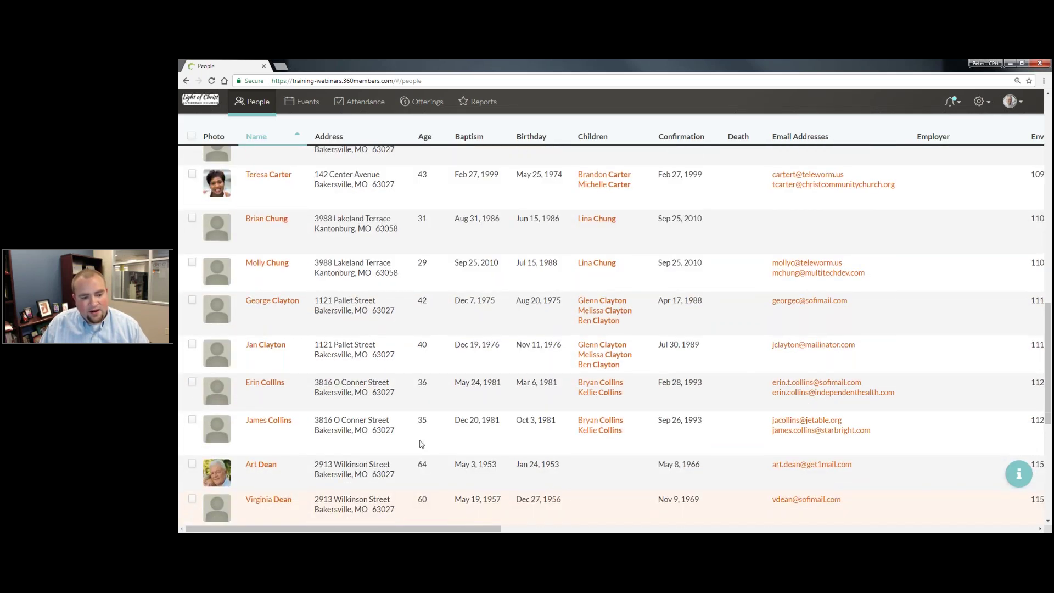
scroll(418, 436, down, 6)
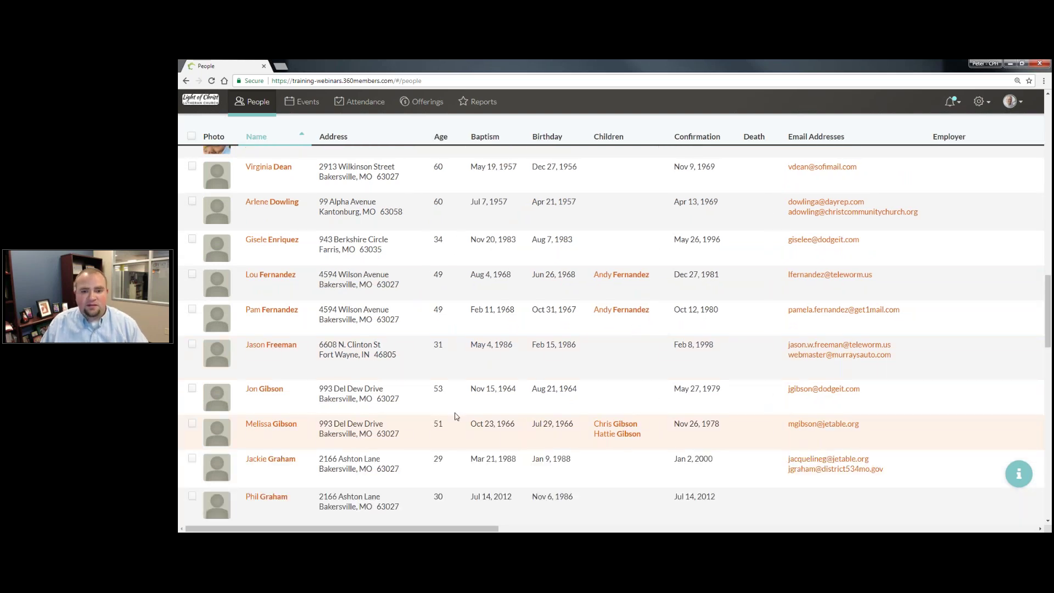
scroll(430, 413, down, 3)
scroll(520, 335, up, 5)
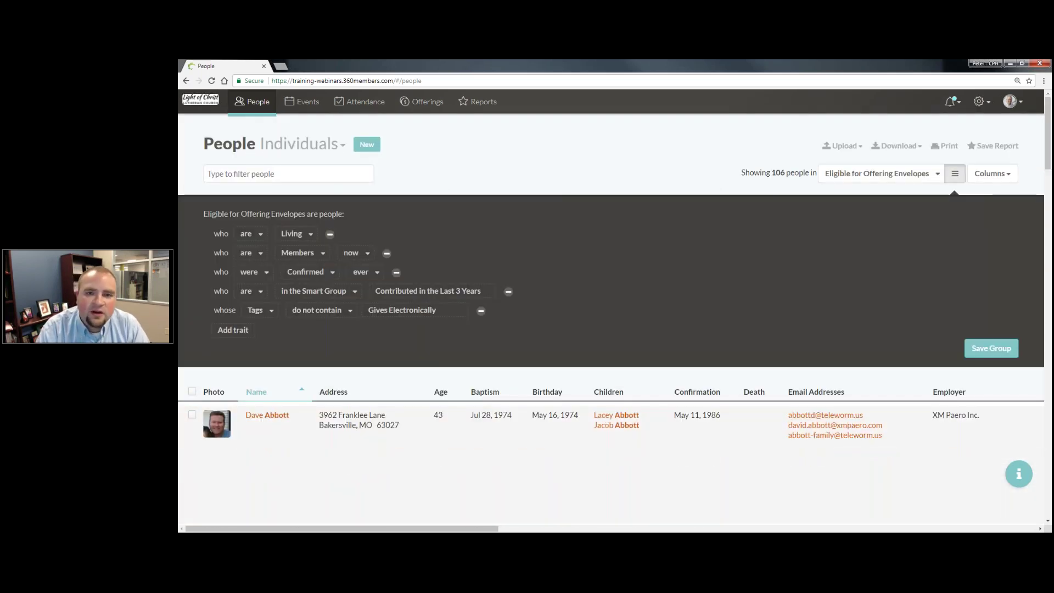
- Save the changes to the existing Eligible for Offering Envelopes group and switch the people list to Givers
click(1010, 349)
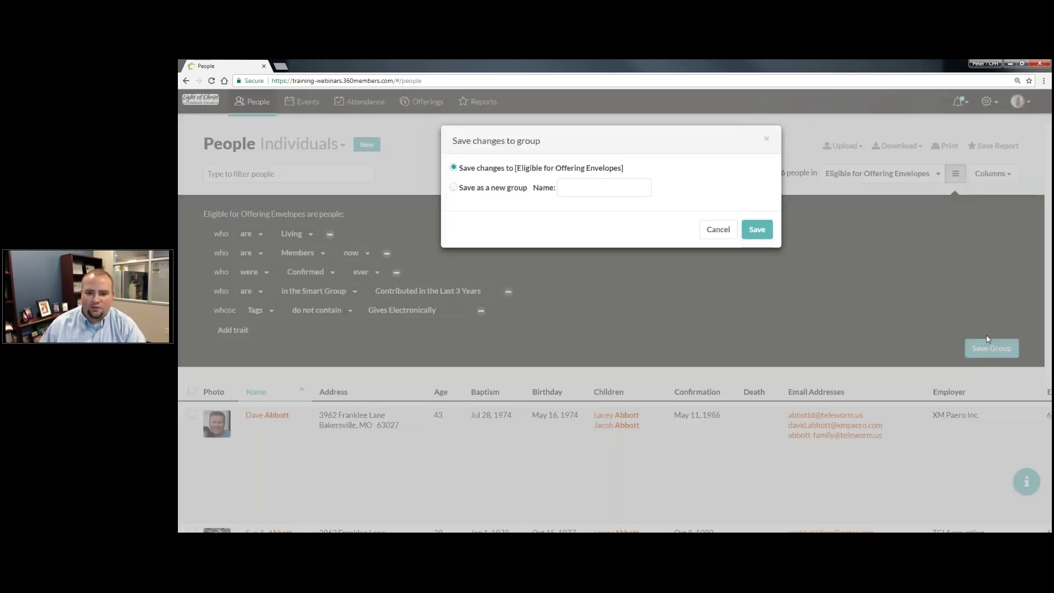
click(756, 230)
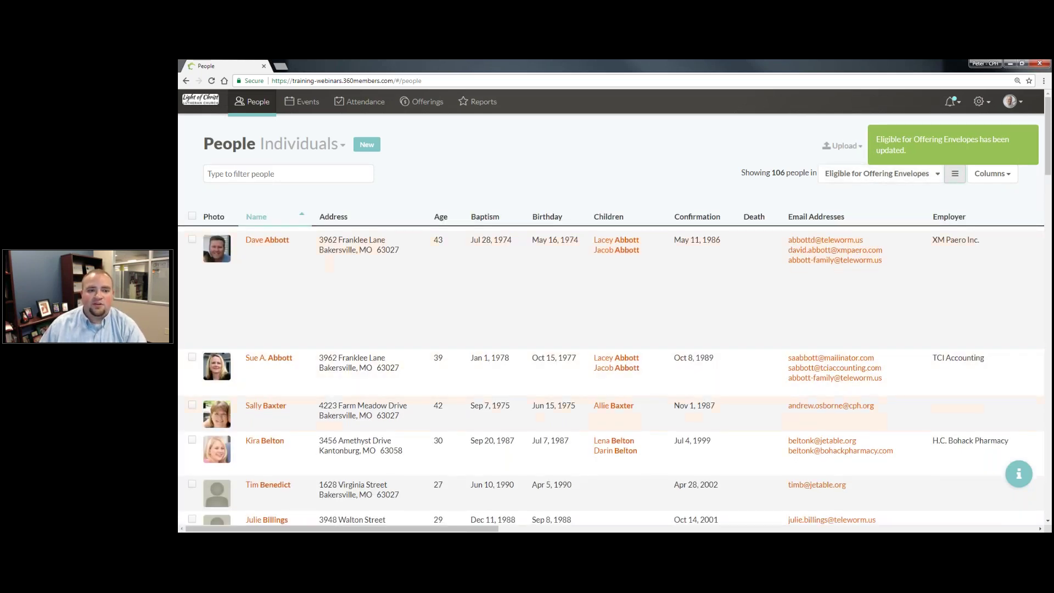
click(290, 146)
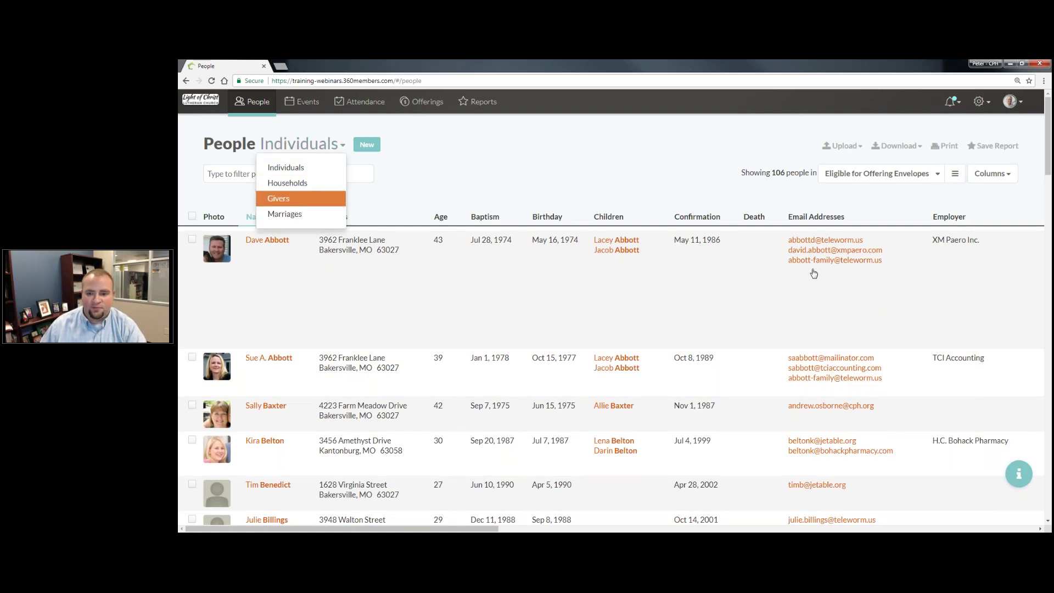
key(Return)
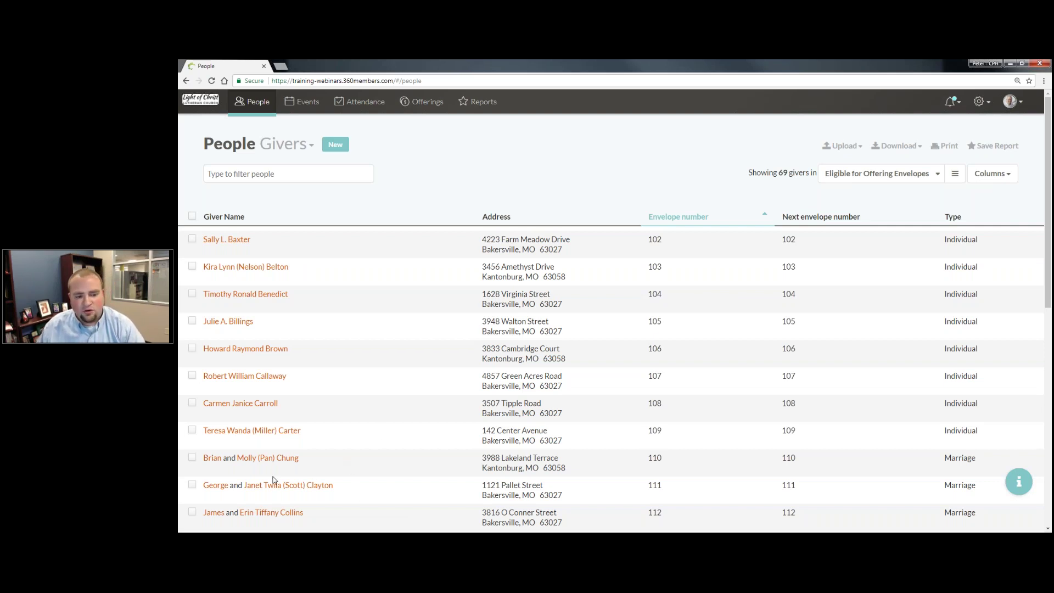
- Open the profile of the second married couple listed, check the contribution options while keeping Jointly, and return to the givers list
click(215, 485)
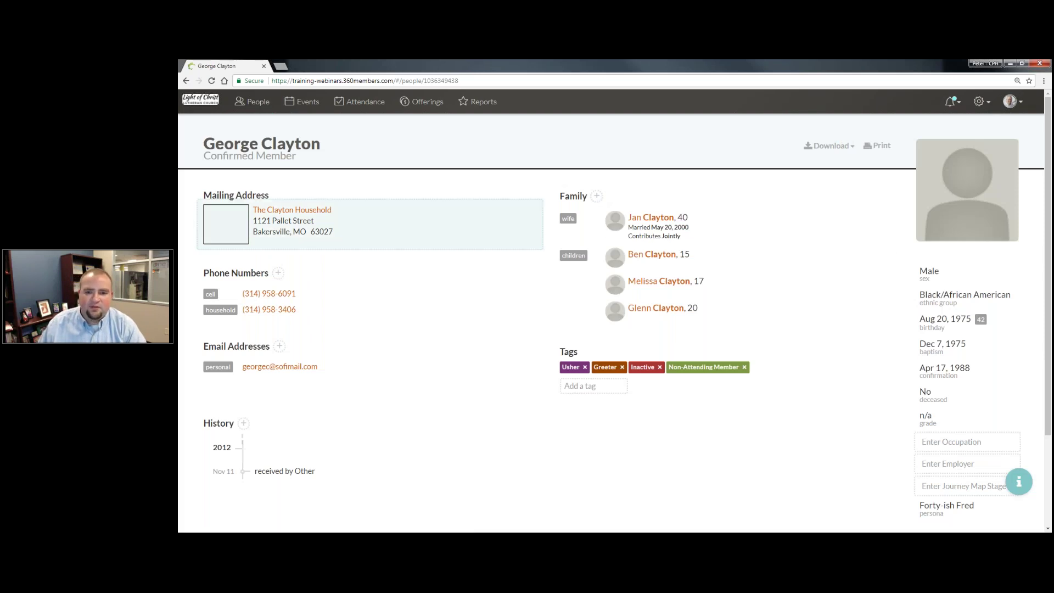
click(672, 236)
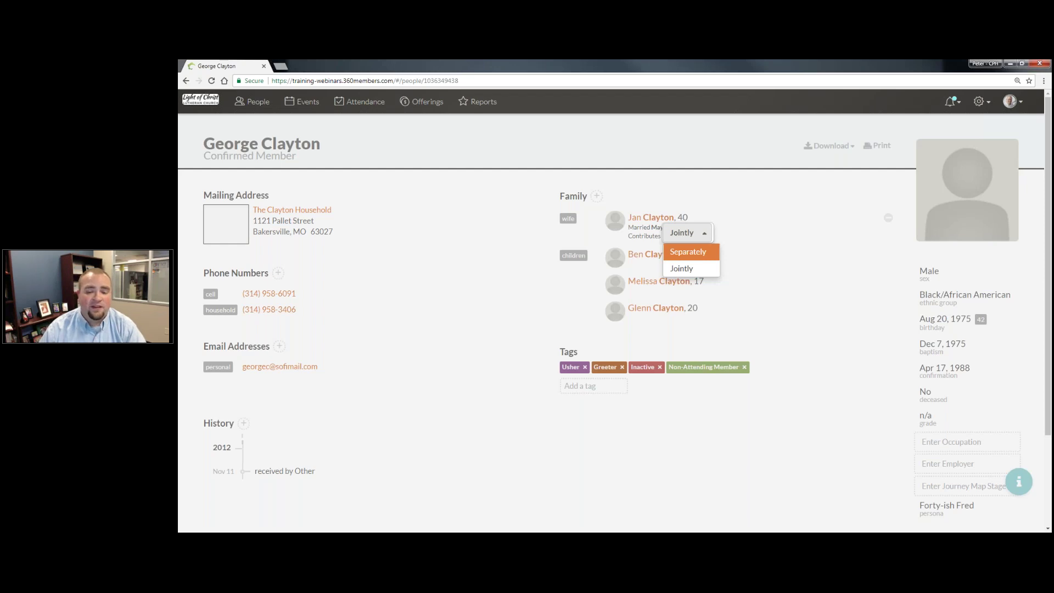
click(688, 270)
click(186, 81)
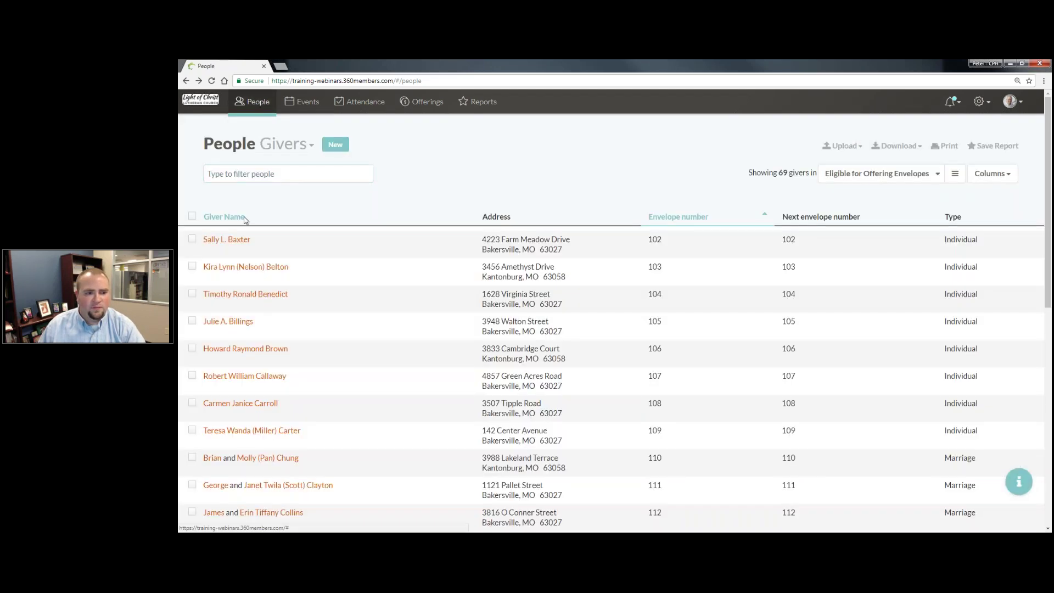
- Sort the givers list by giver name and open the Envelopes collection
click(245, 217)
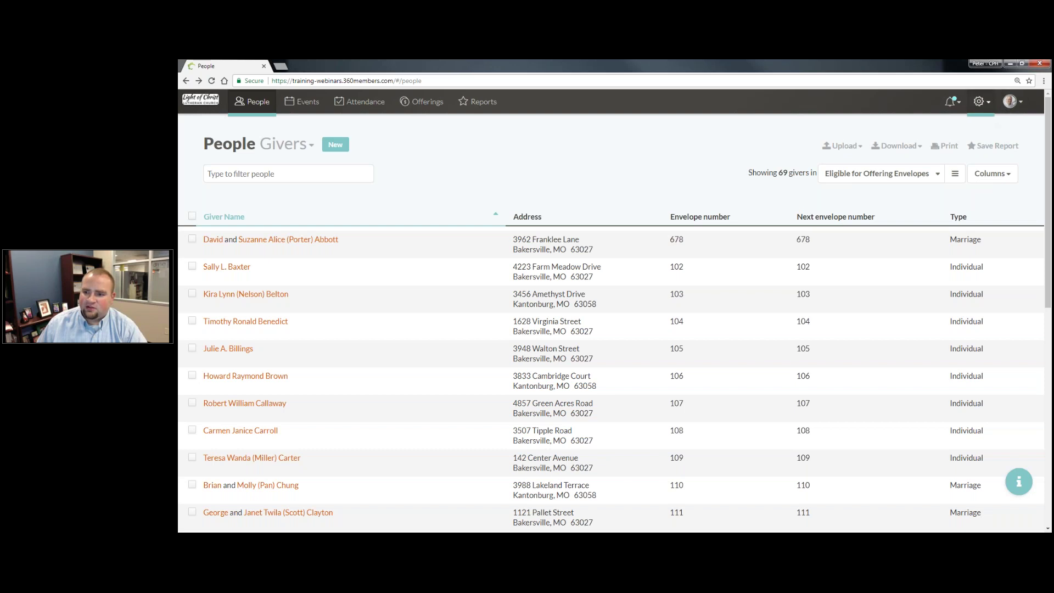
click(983, 104)
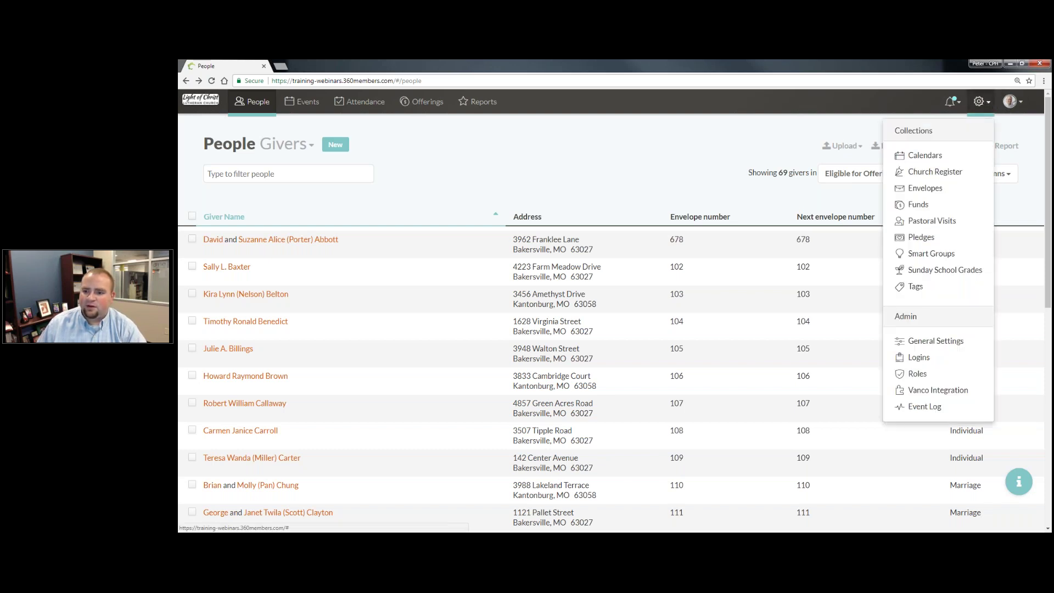
click(931, 190)
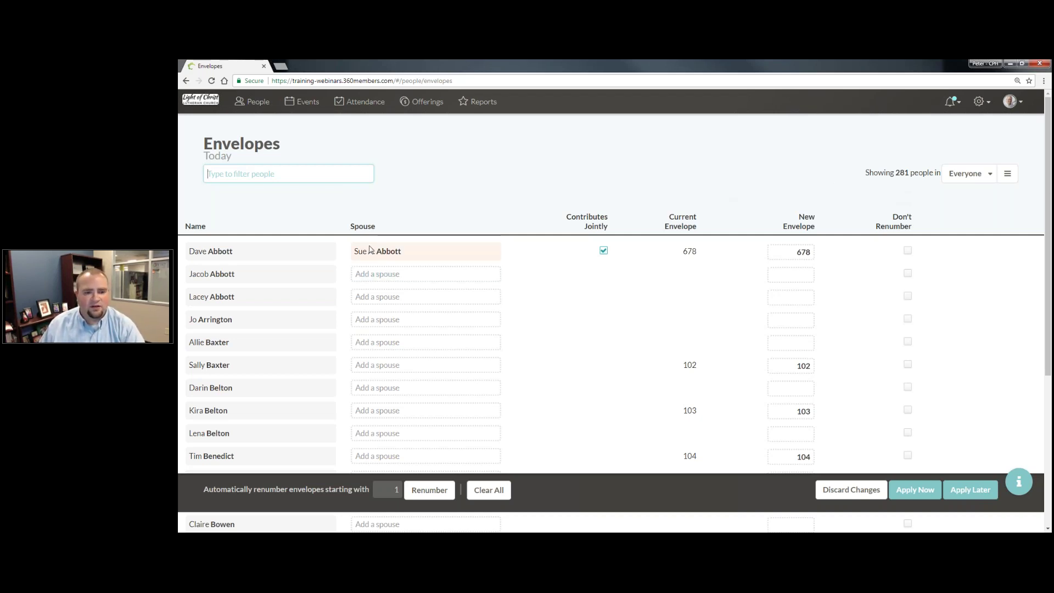
- Look over the envelope list and try turning Contributes Jointly off for the first couple, restoring it again
scroll(370, 250, down, 4)
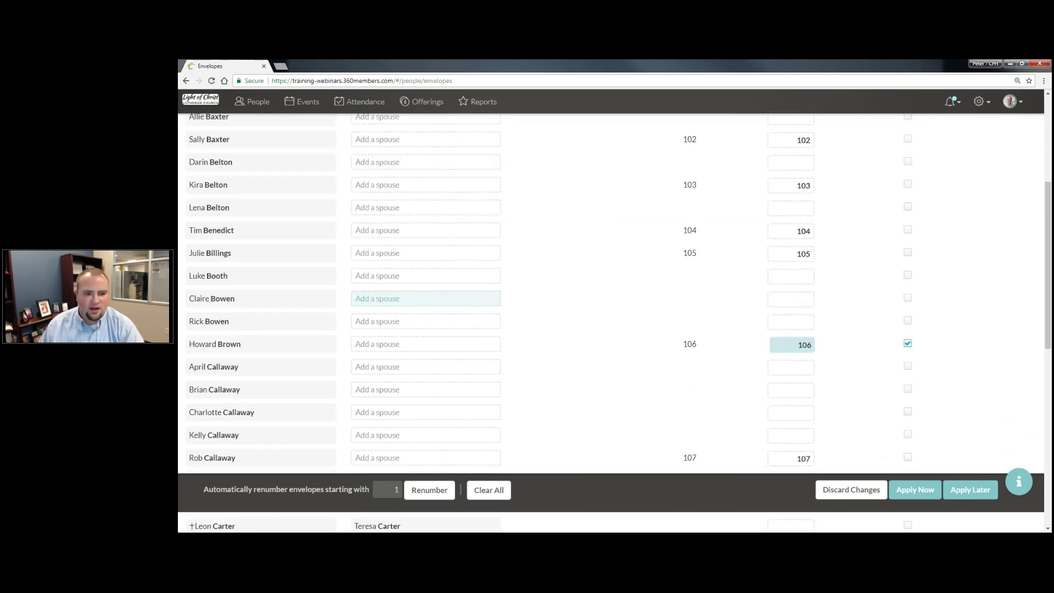
scroll(393, 308, up, 4)
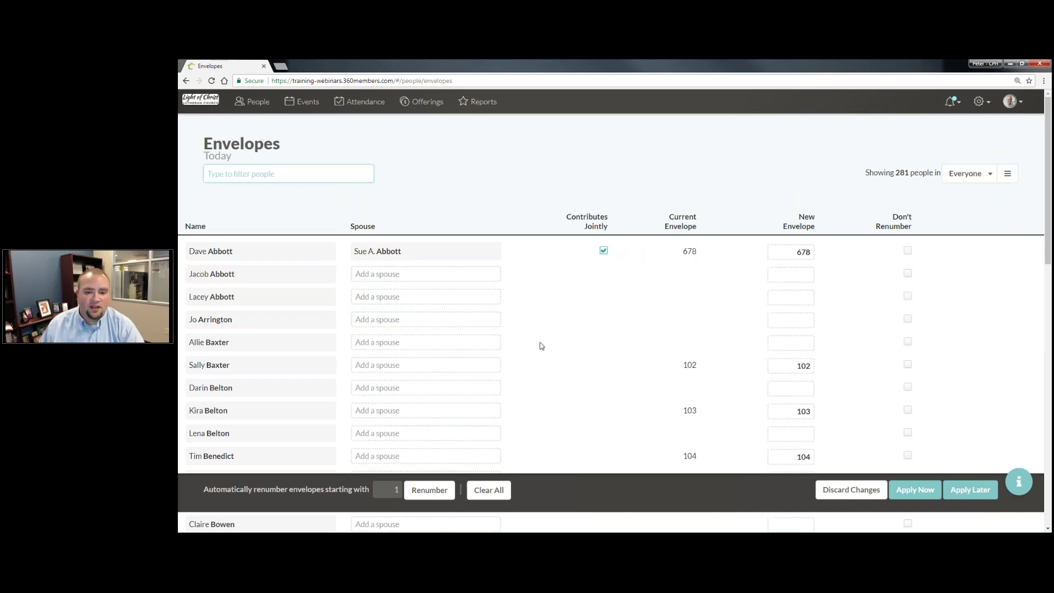
scroll(541, 345, down, 6)
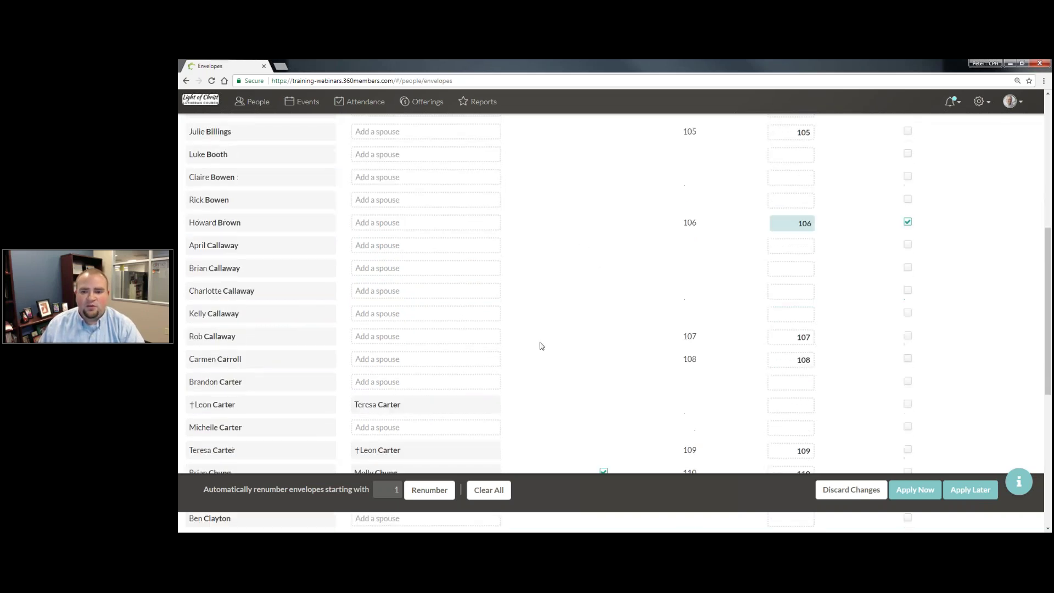
scroll(554, 330, up, 6)
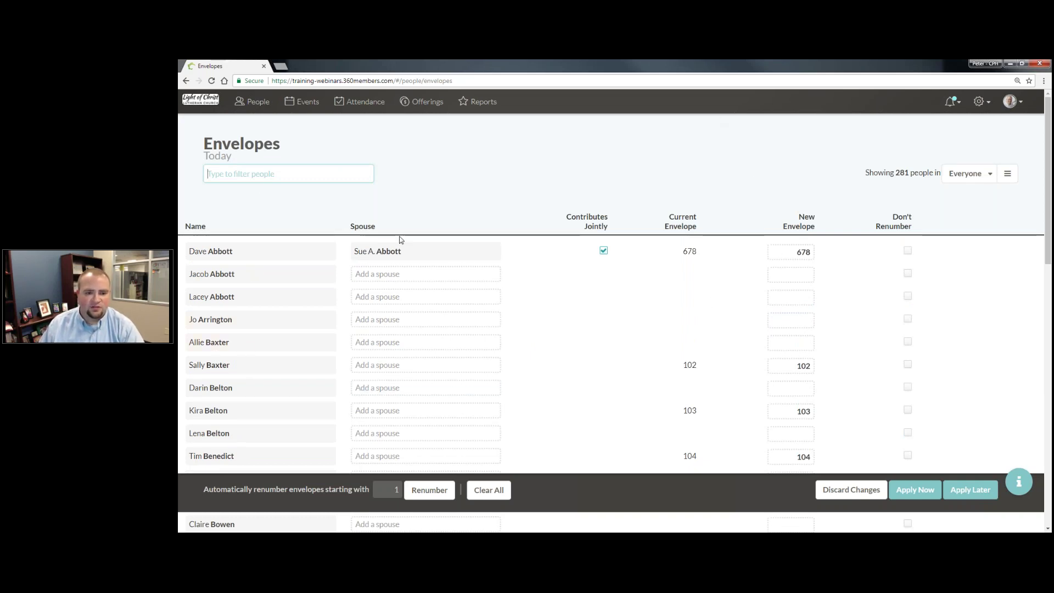
click(604, 251)
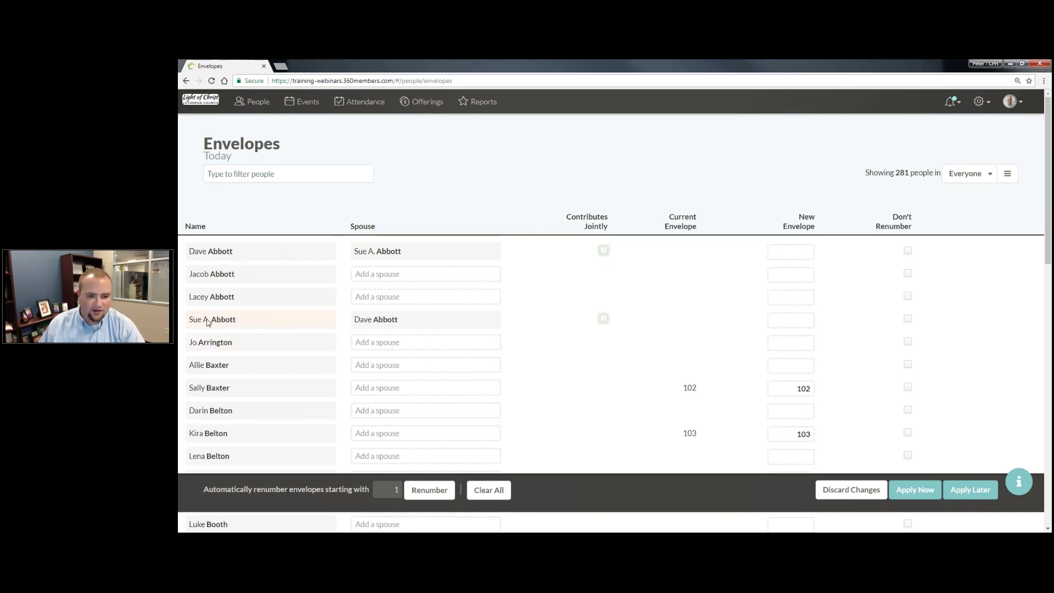
click(604, 251)
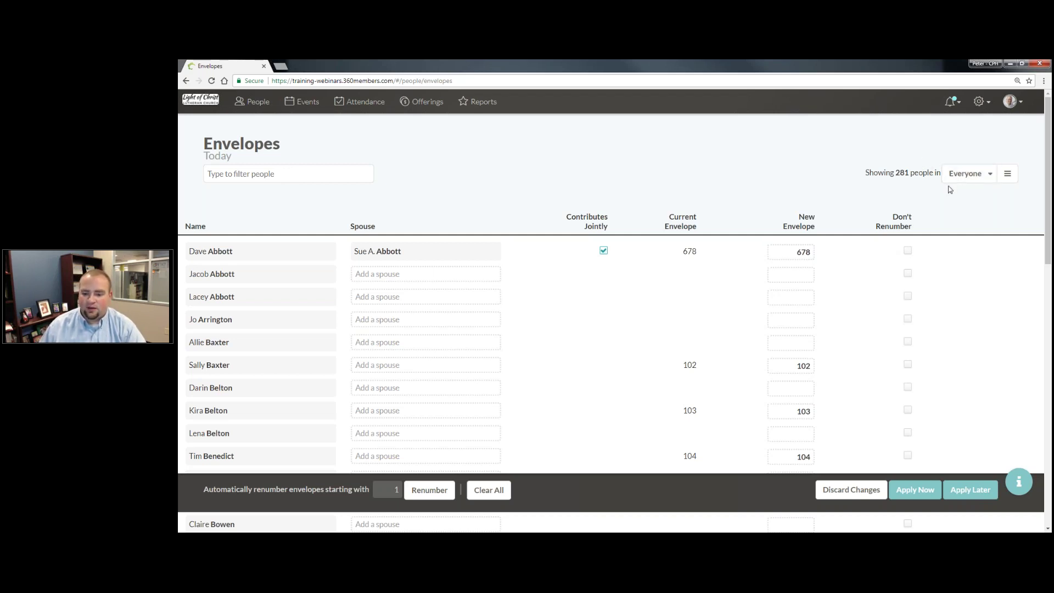
- Clear all new envelope numbers for everyone and check the emptied entries
click(496, 497)
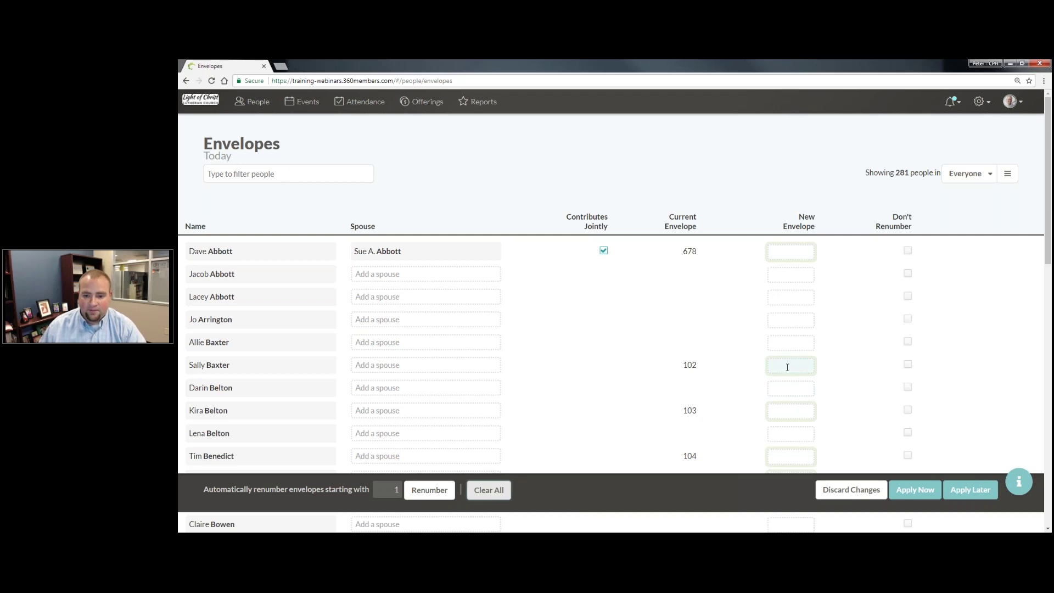
scroll(788, 365, down, 7)
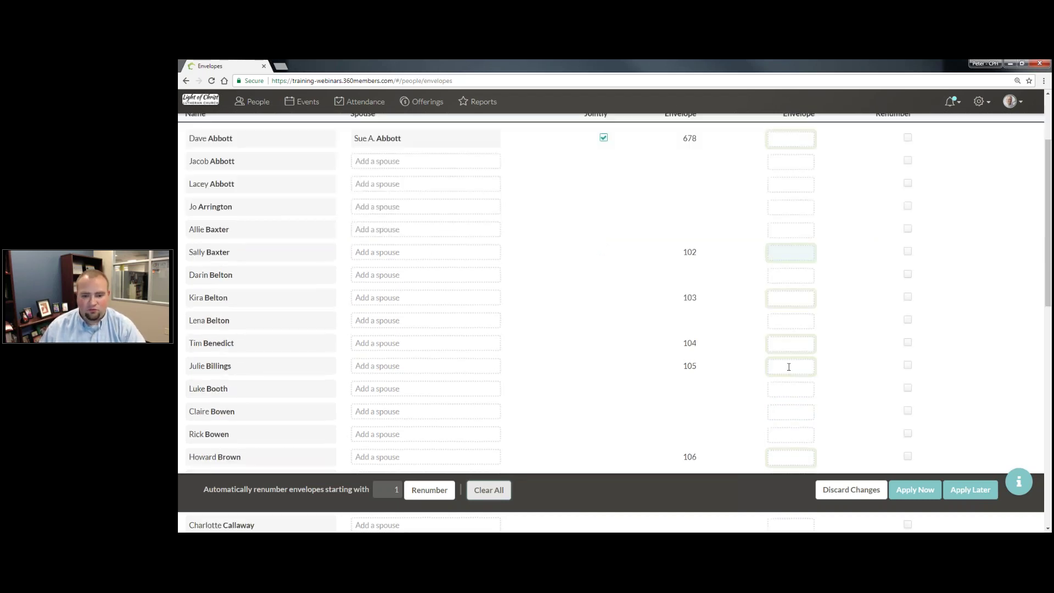
scroll(792, 391, down, 1)
scroll(794, 391, up, 8)
- Filter the envelope list to the Eligible for Offering Envelopes group
click(954, 176)
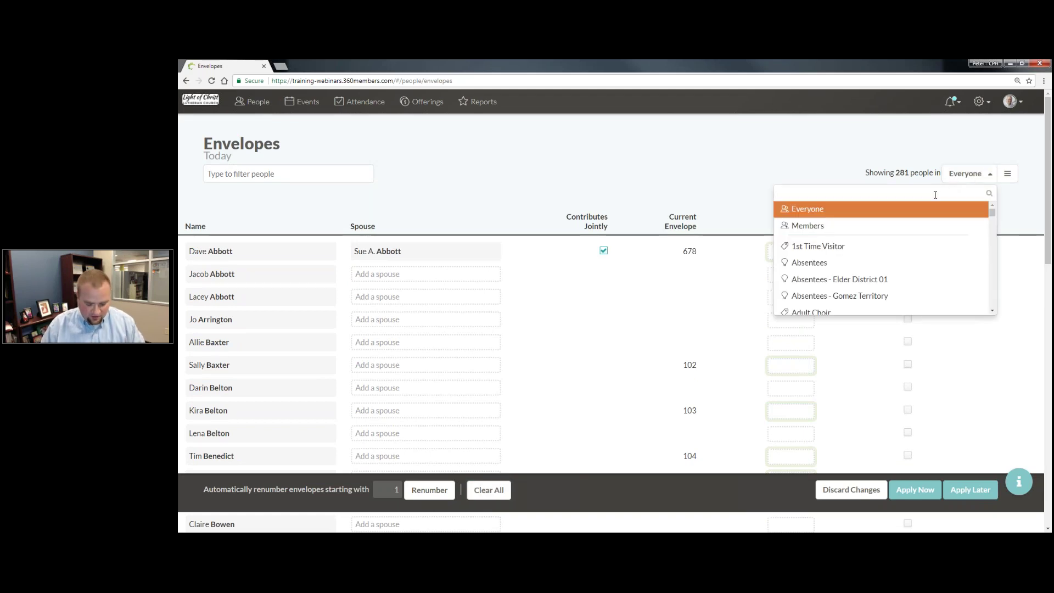
scroll(935, 195, down, 1)
text(Elig)
key(Down)
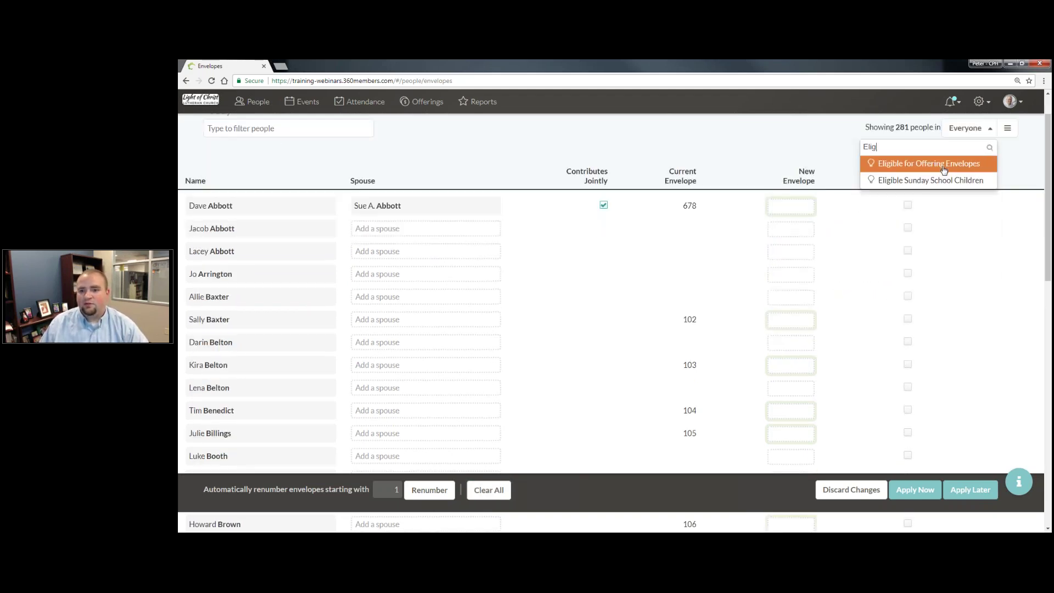
click(944, 168)
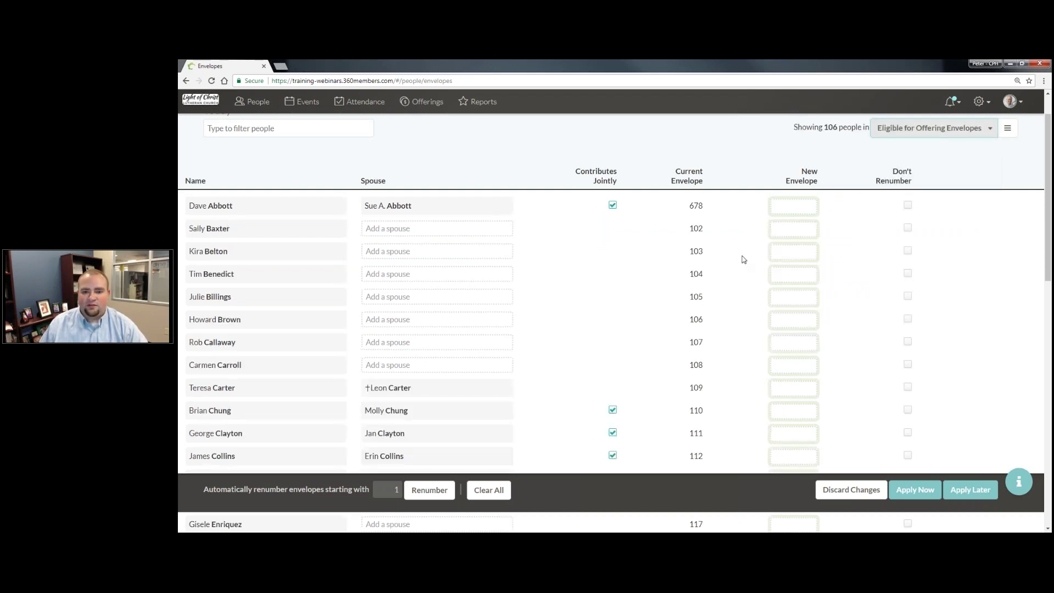
- Examine the eligible people's spouses, joint contribution settings and current envelope numbers through the end of the list
scroll(743, 259, up, 2)
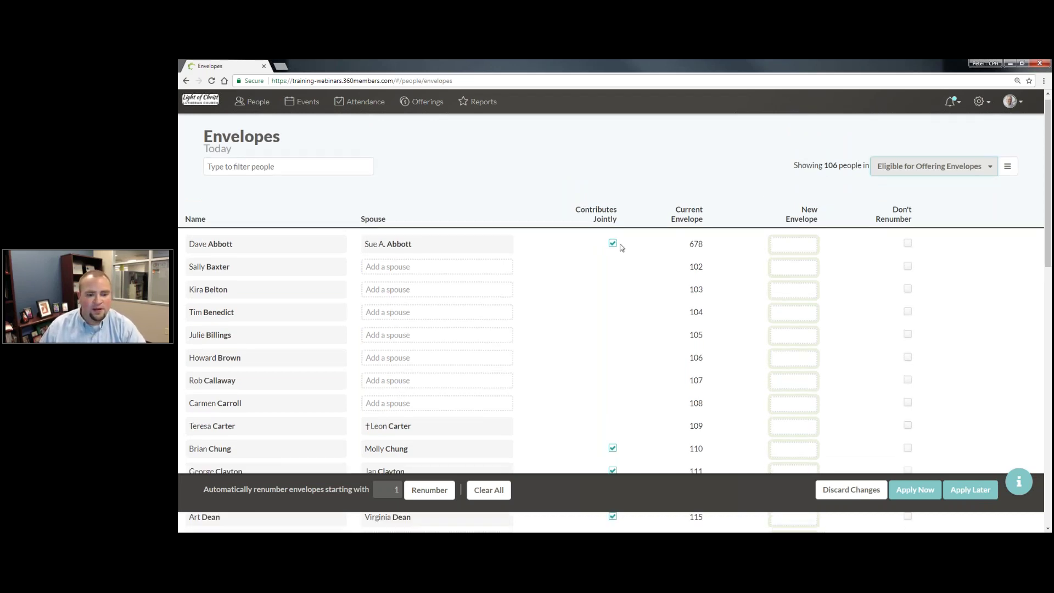
scroll(620, 248, down, 10)
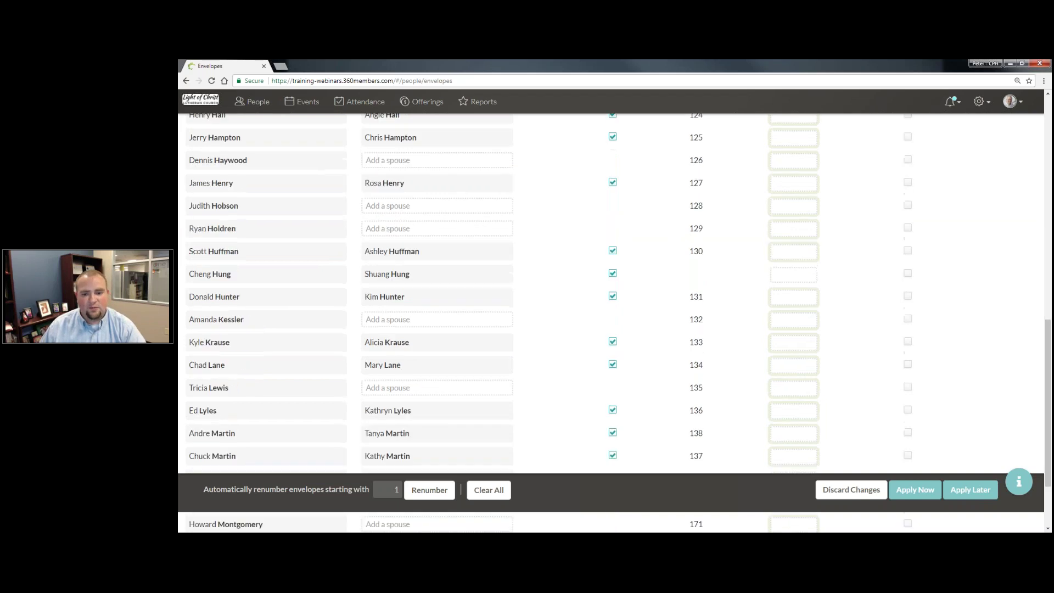
scroll(734, 183, down, 5)
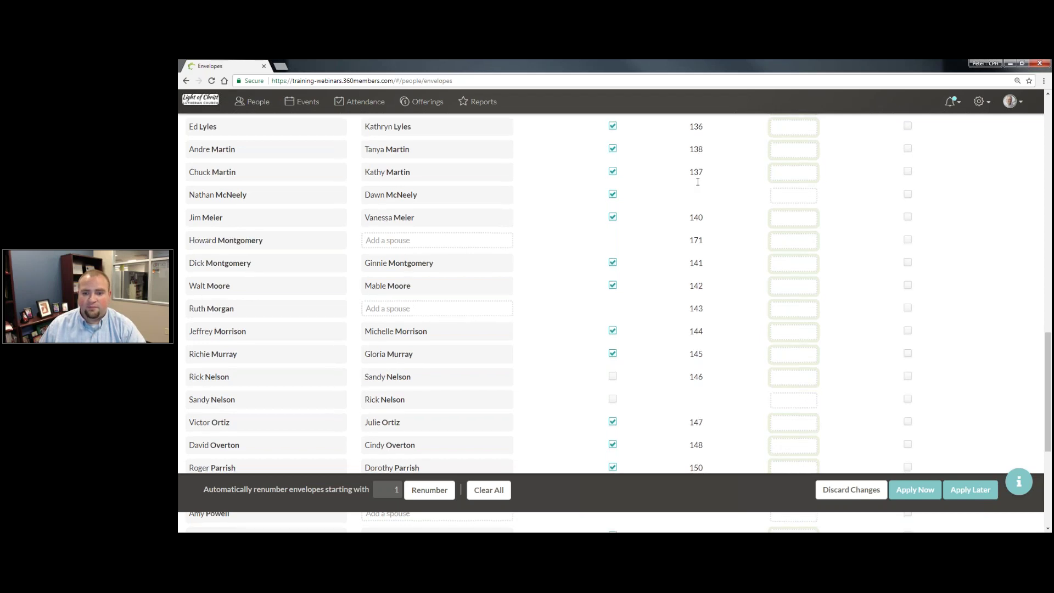
scroll(696, 181, down, 5)
scroll(690, 426, down, 4)
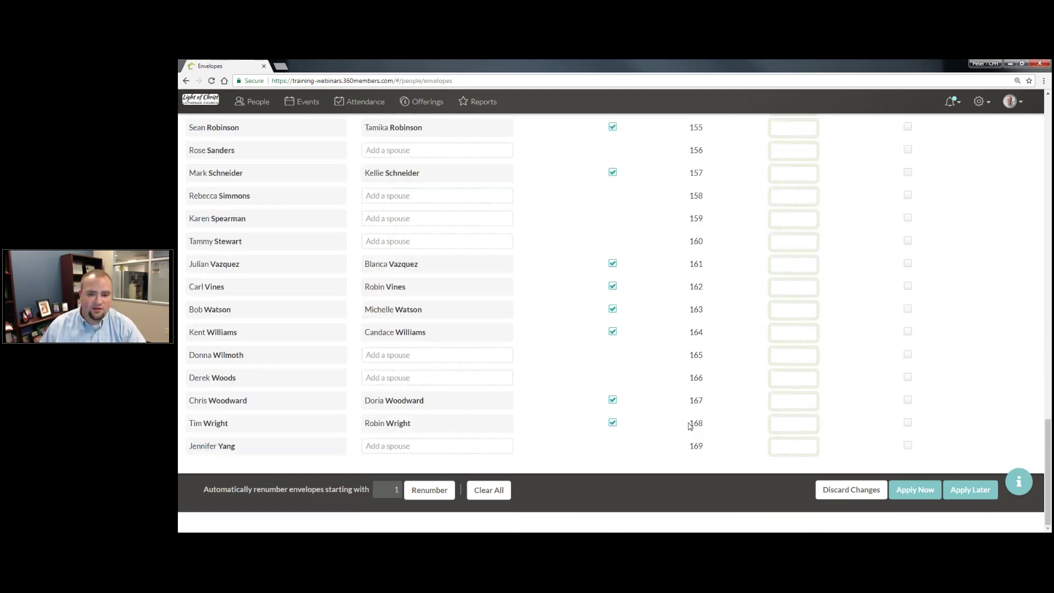
scroll(702, 324, up, 20)
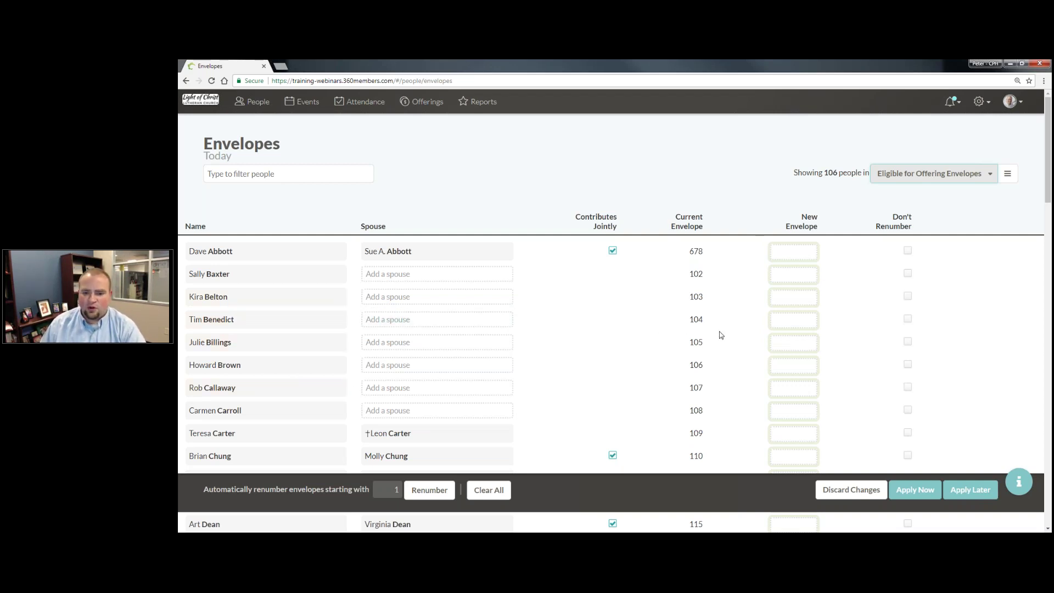
- Set the new envelope number to 104 for the fourth person listed and mark that row as Don't Renumber
click(908, 320)
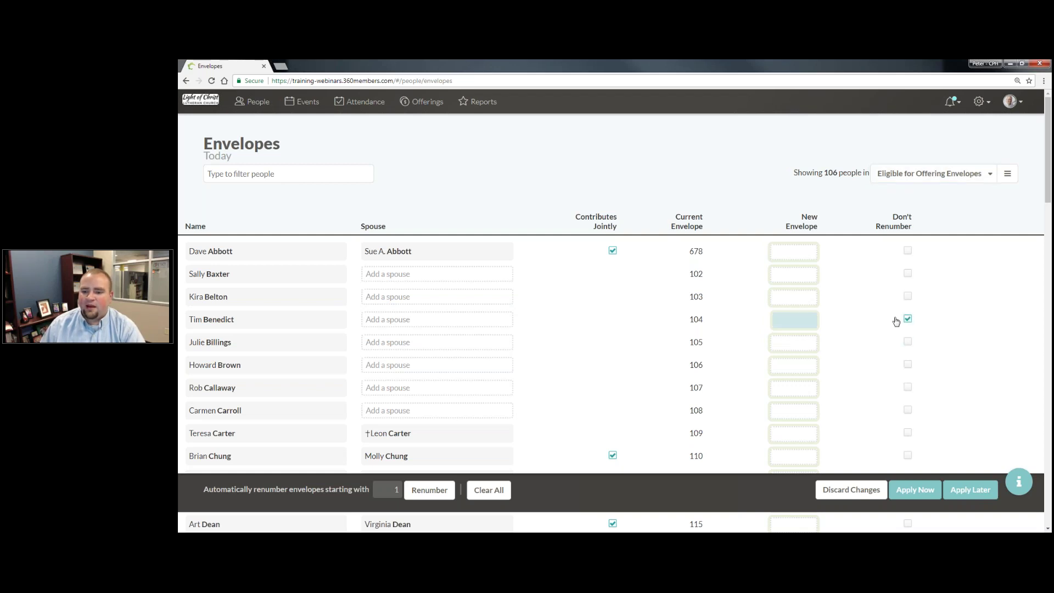
click(908, 319)
click(793, 320)
text(104)
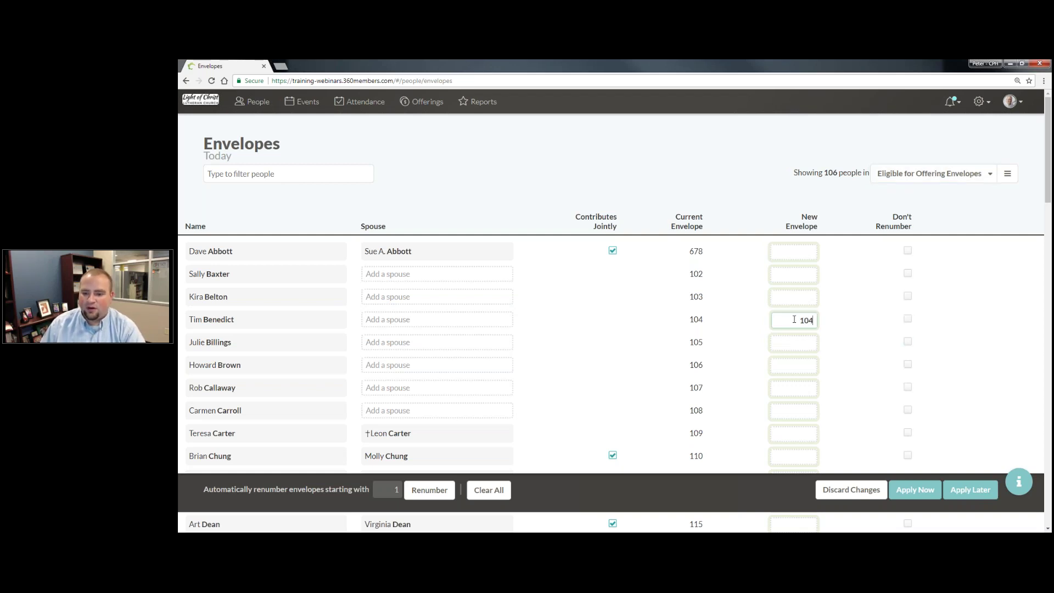
key(Tab)
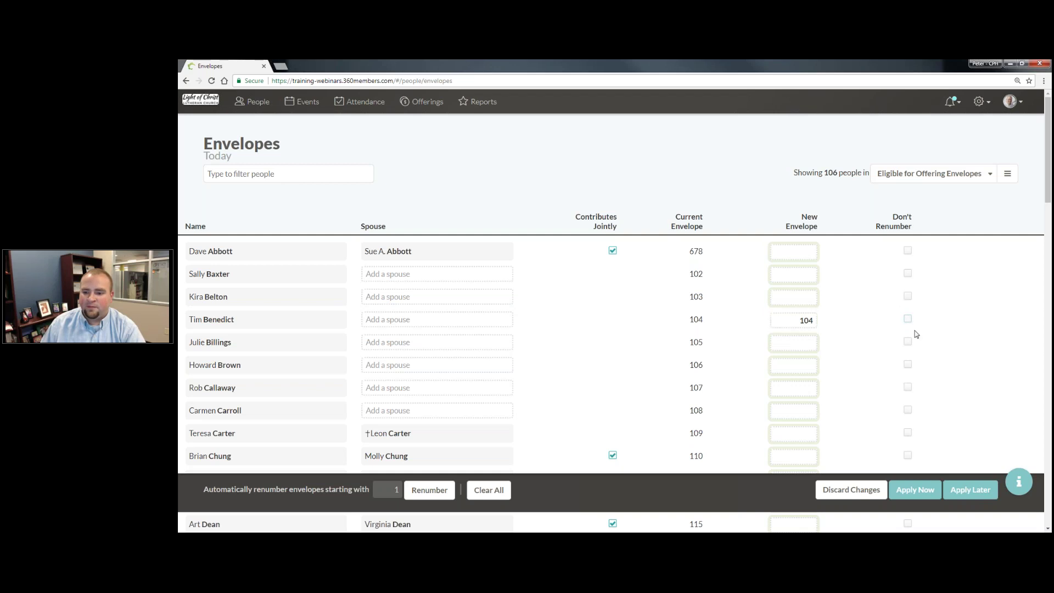
click(908, 321)
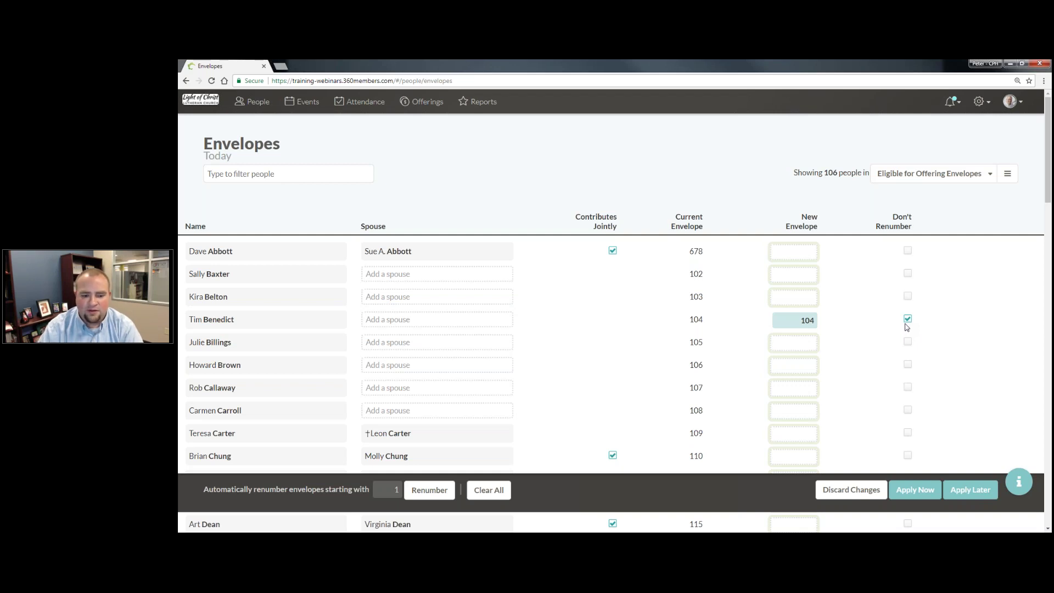
- Automatically renumber the eligible group's envelopes starting with 101
click(386, 488)
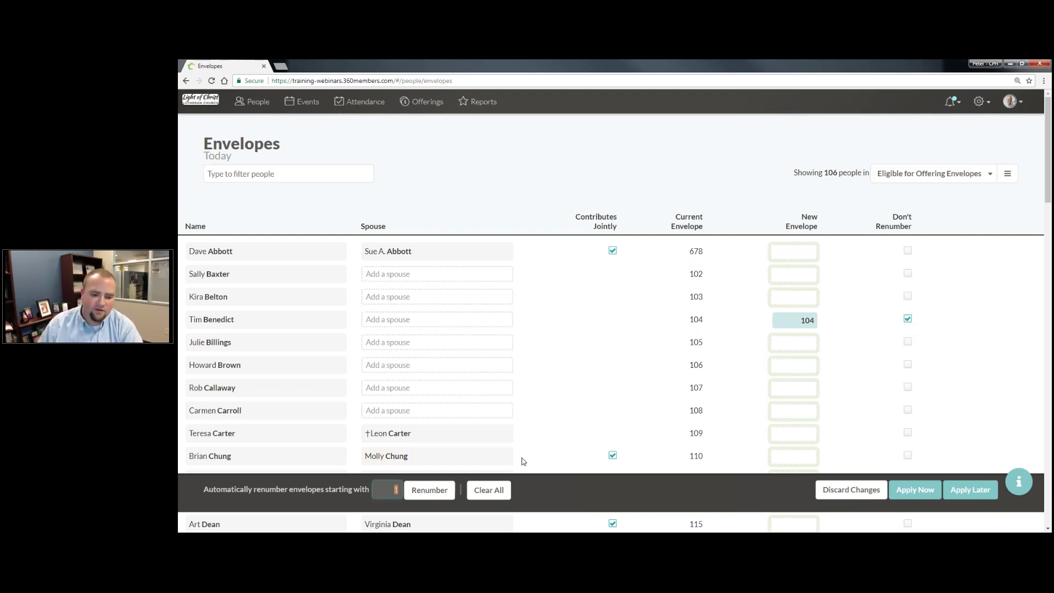
text(101)
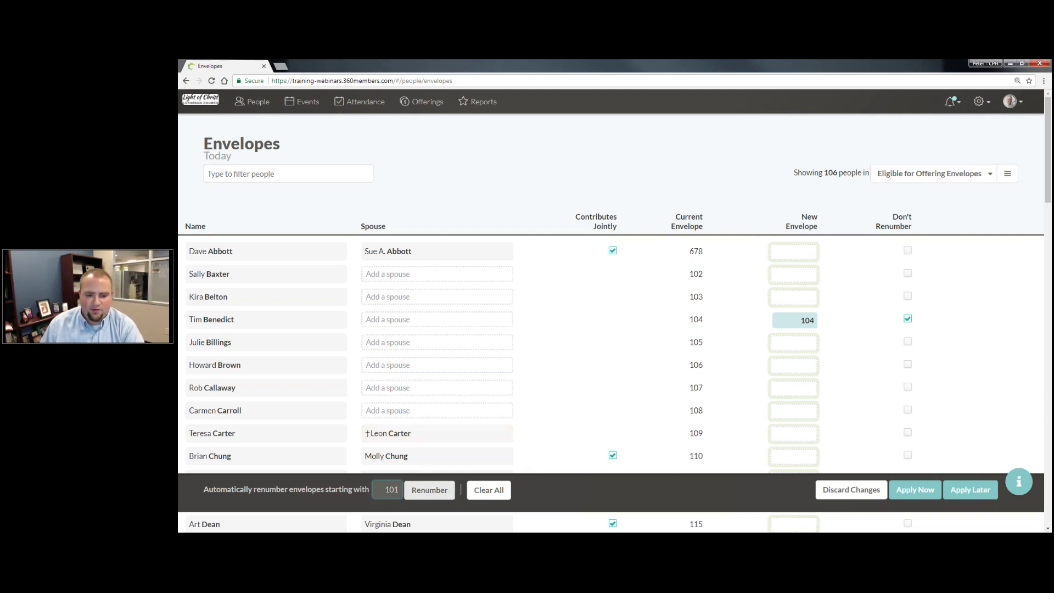
click(429, 491)
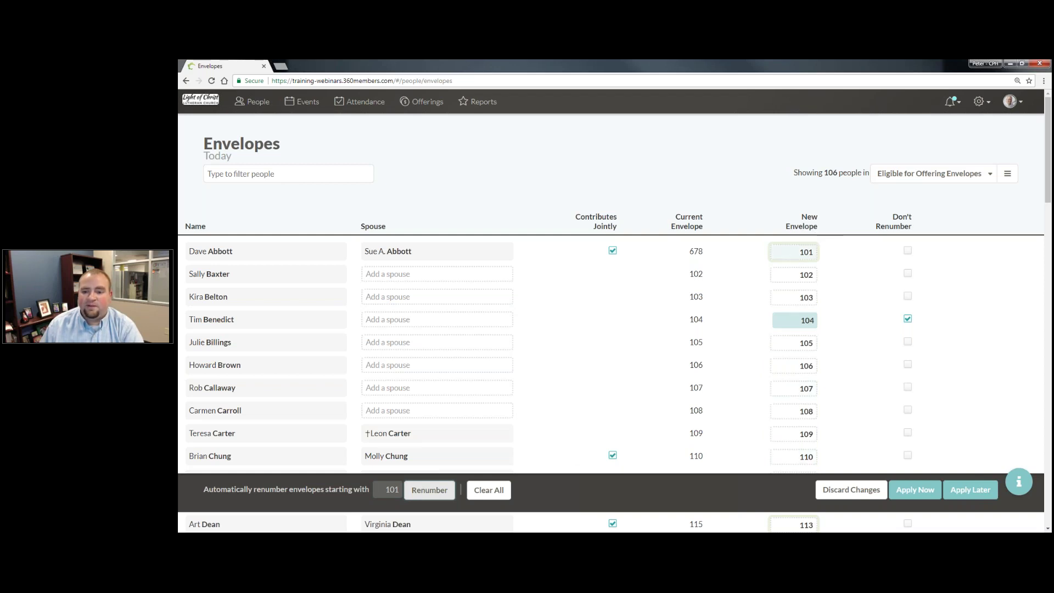
- Compare the new envelope numbers with the current ones down the list, including couples contributing jointly and separately
scroll(788, 181, down, 3)
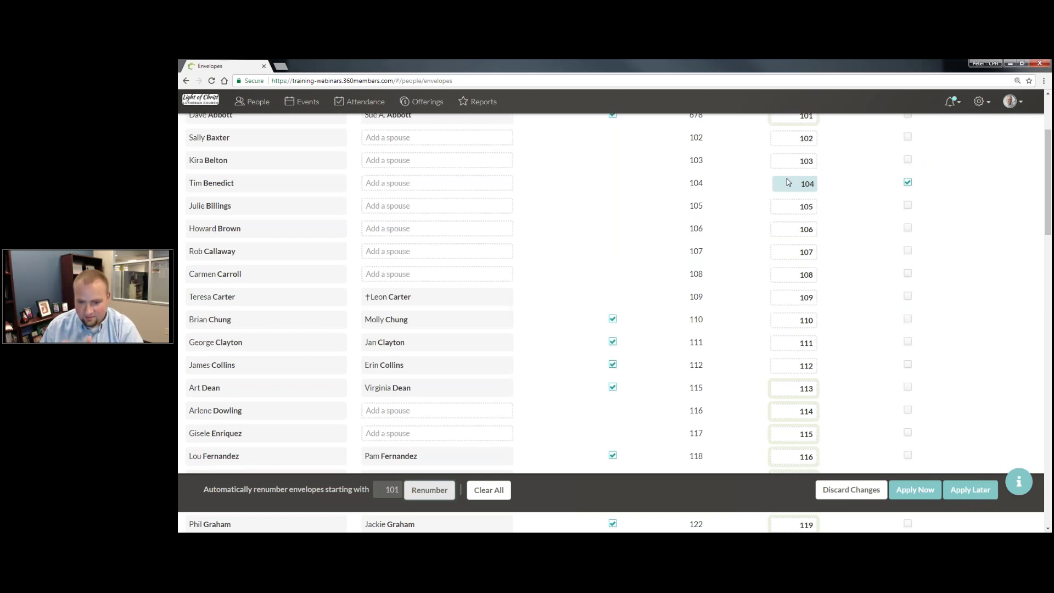
scroll(786, 179, up, 3)
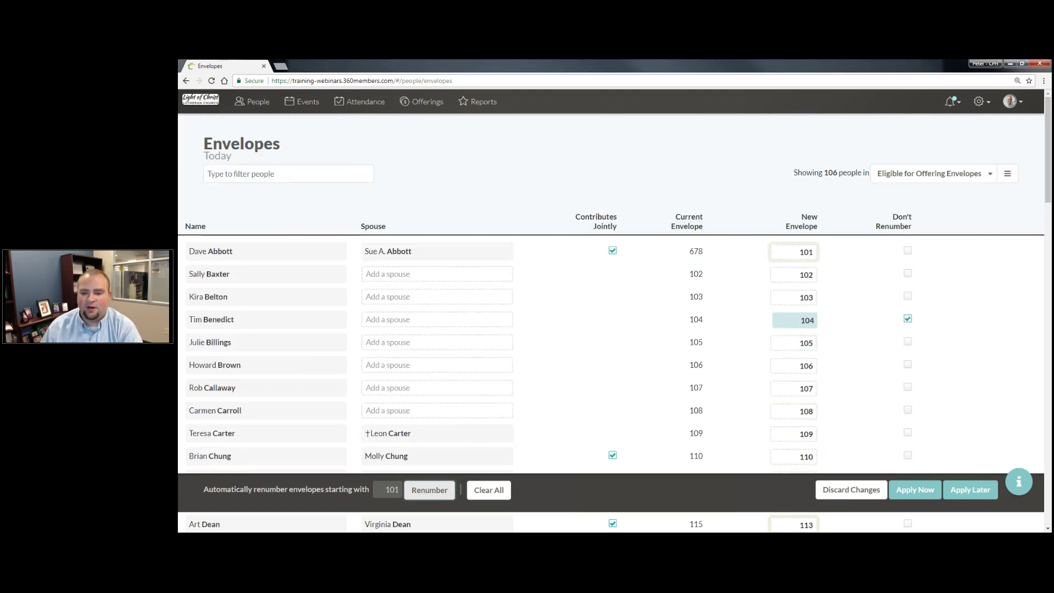
scroll(735, 250, down, 6)
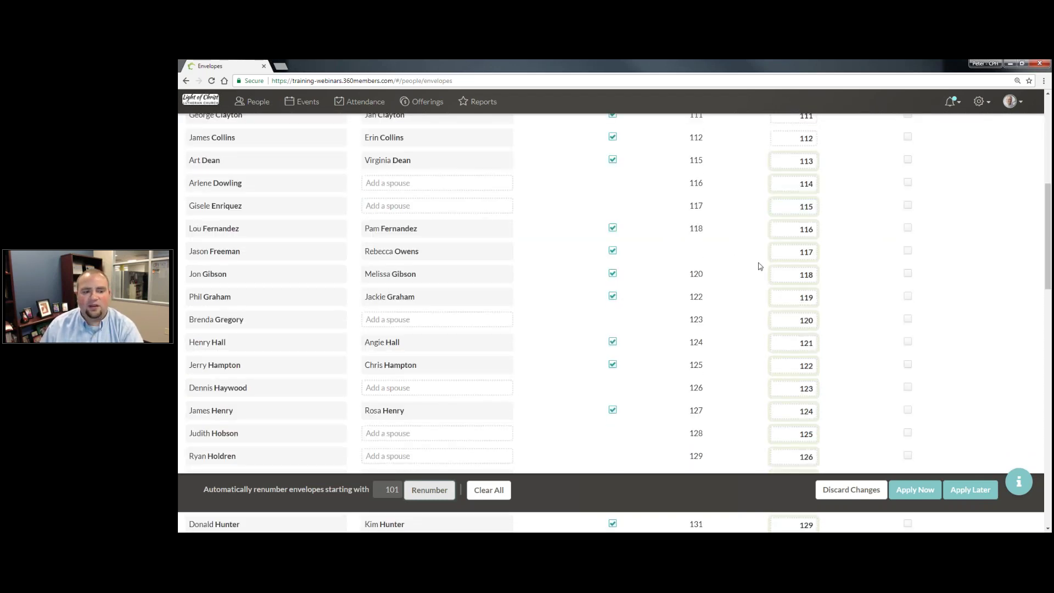
scroll(765, 270, down, 5)
click(798, 365)
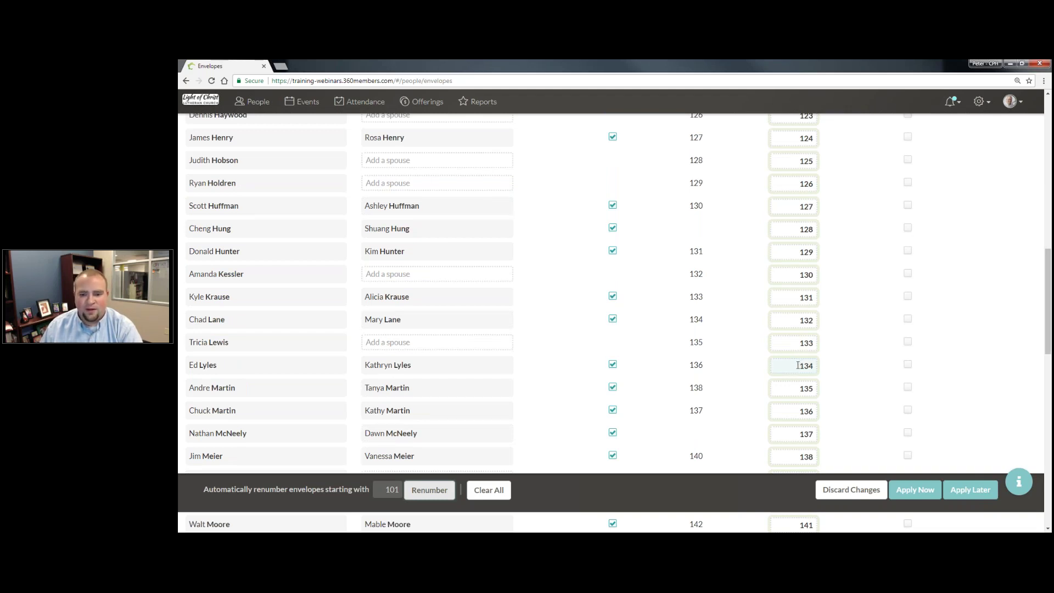
scroll(797, 365, down, 6)
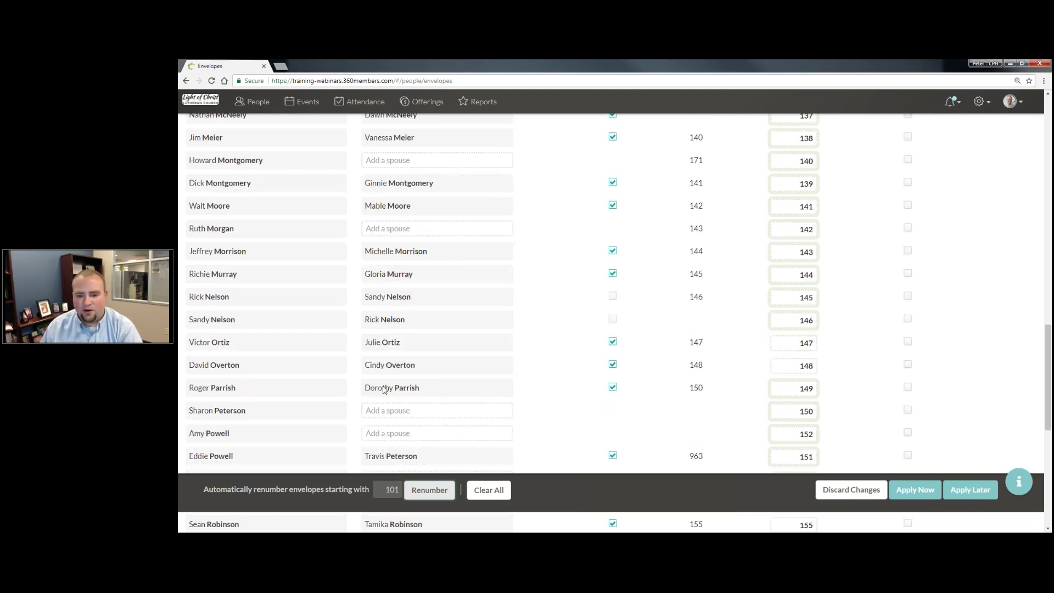
click(778, 393)
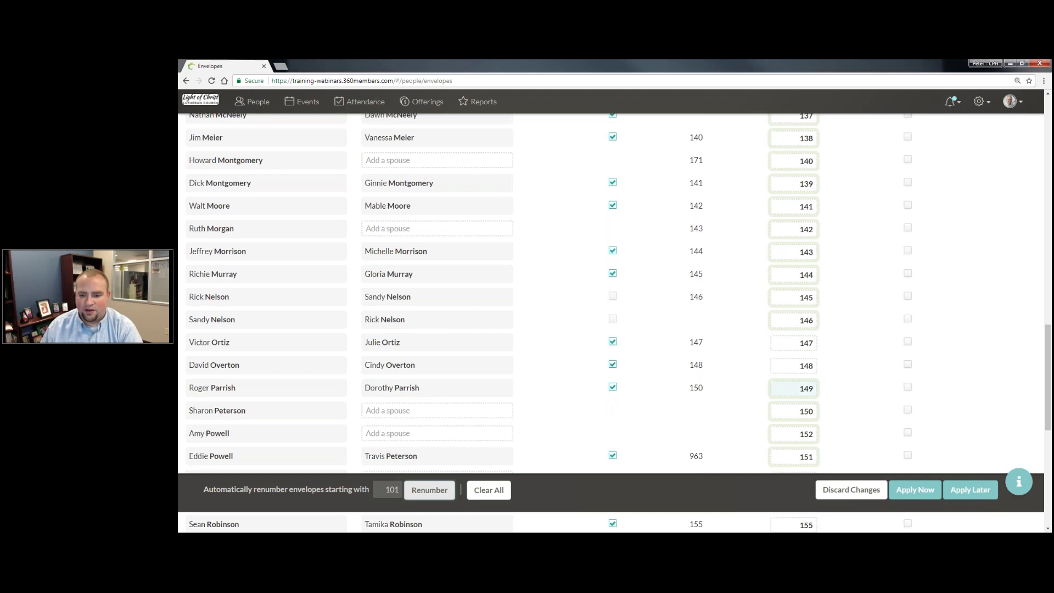
- Check the remaining new envelope numbers against the current ones through the end of the eligible group's list
scroll(810, 384, down, 7)
scroll(810, 383, down, 1)
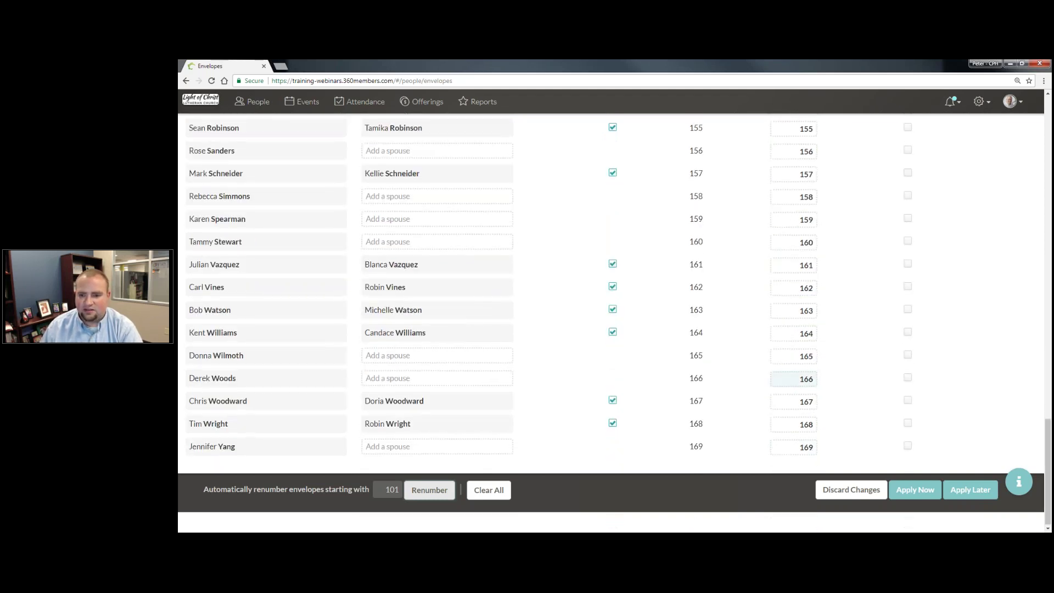
scroll(817, 325, up, 20)
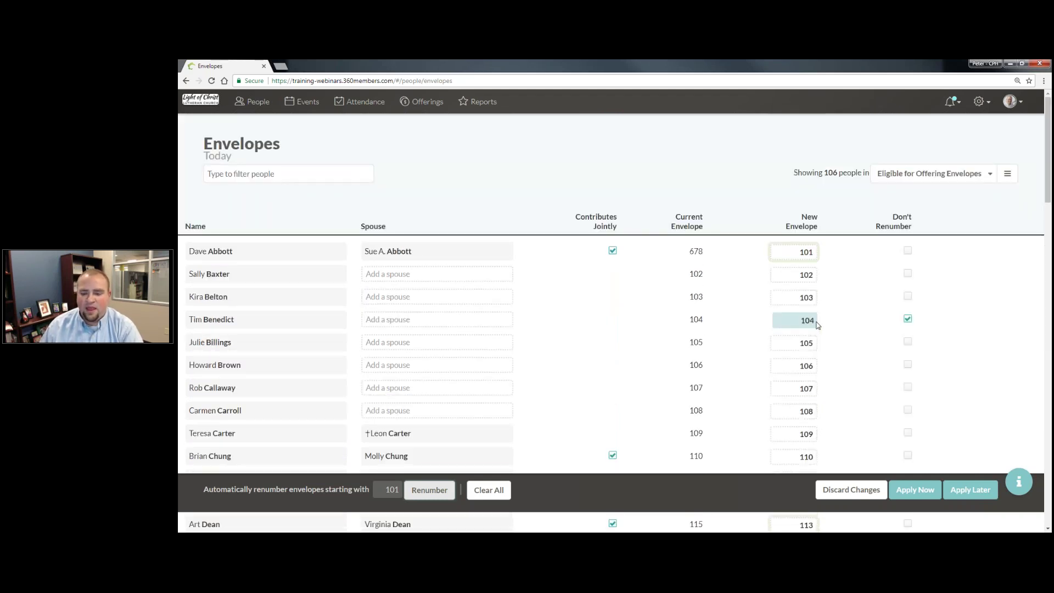
- Show Everyone in the envelope list and examine which people have a new envelope number and which are blank
click(953, 173)
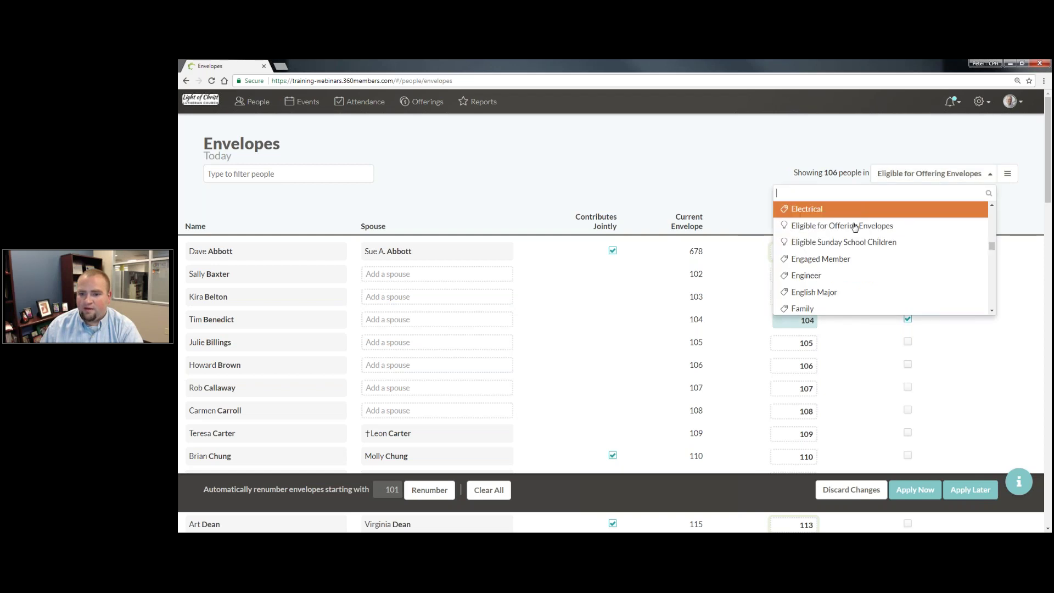
scroll(856, 219, up, 10)
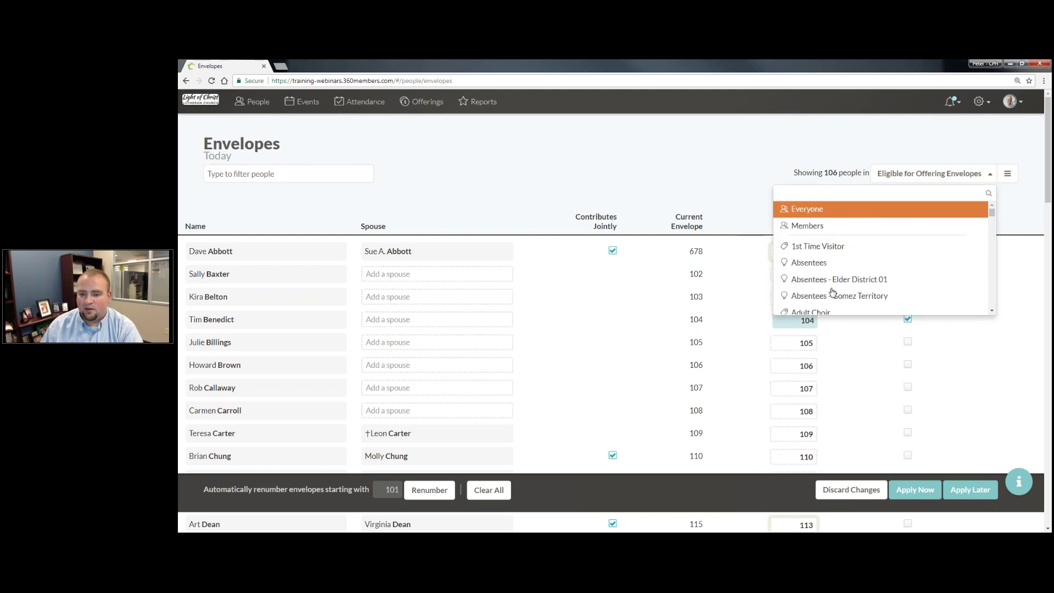
click(807, 208)
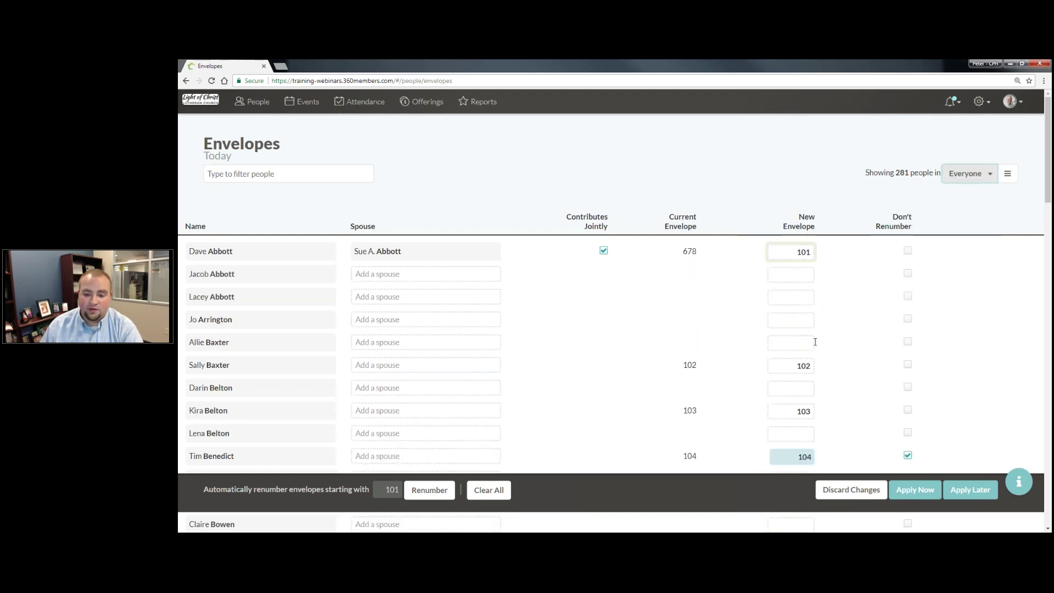
scroll(803, 364, down, 7)
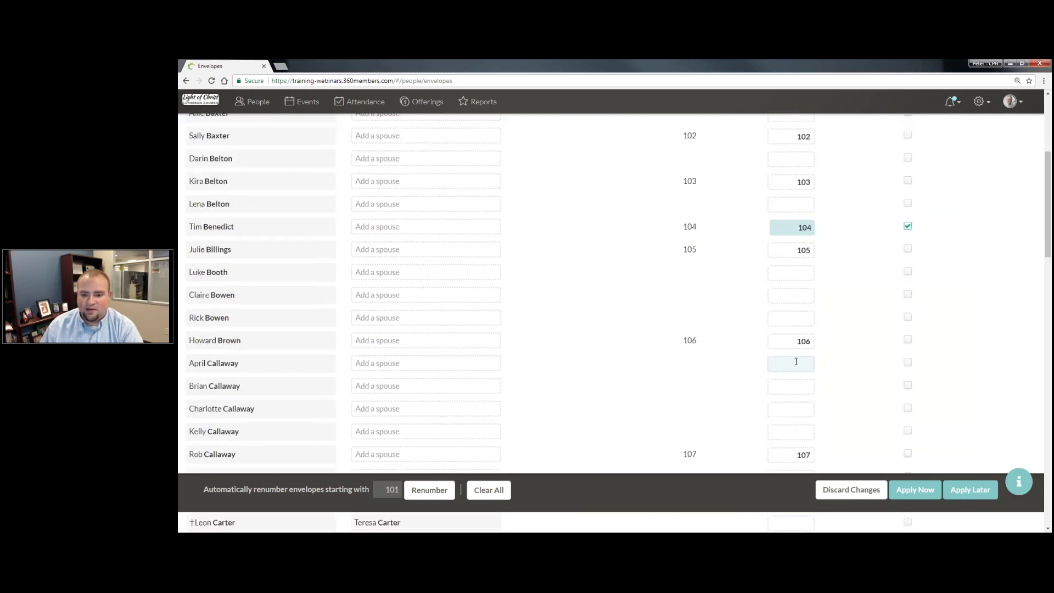
scroll(792, 347, down, 4)
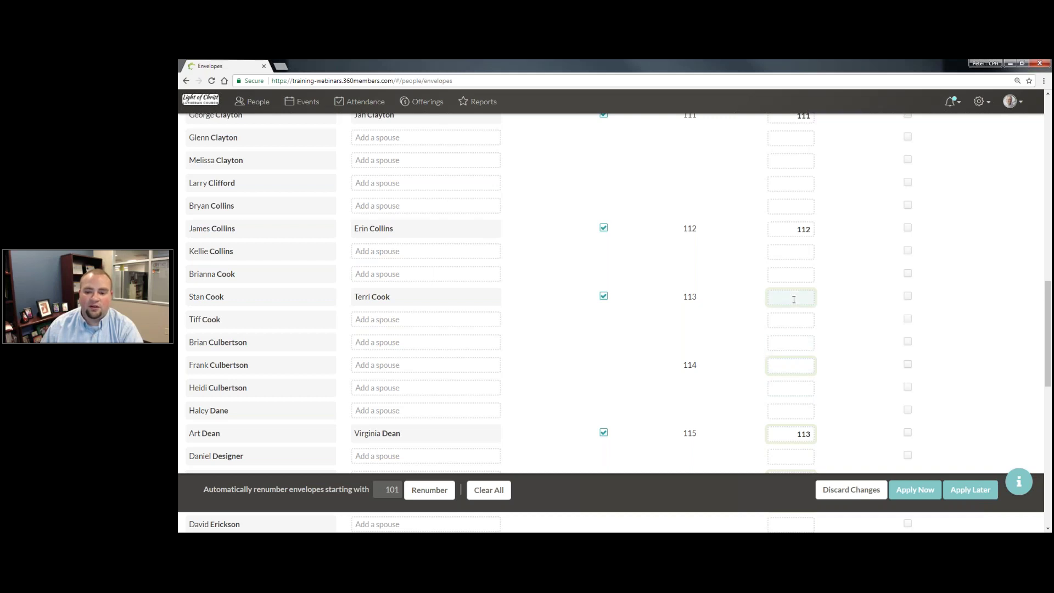
scroll(853, 295, up, 6)
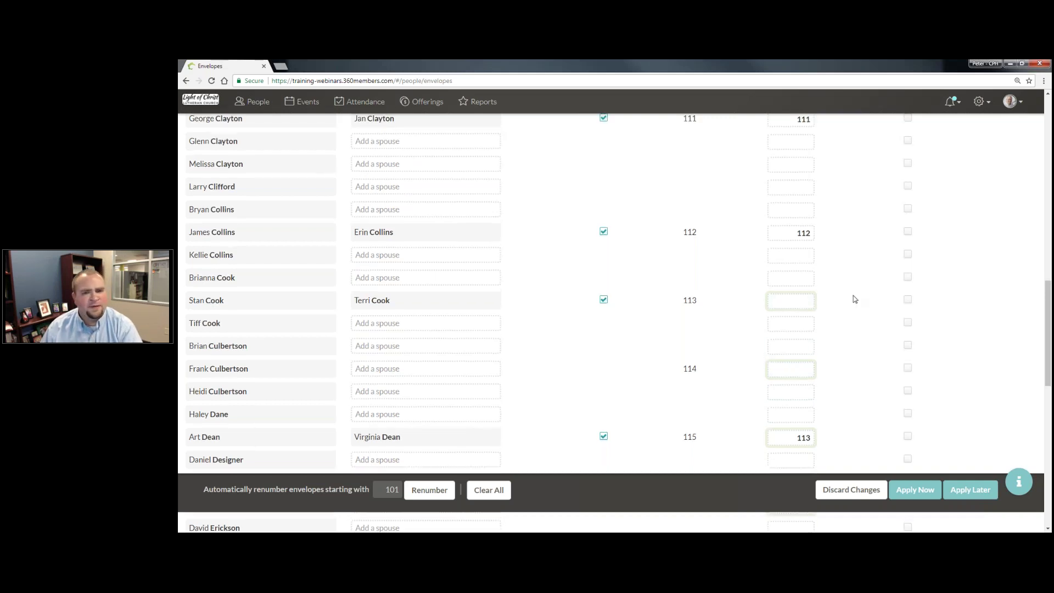
scroll(850, 300, up, 5)
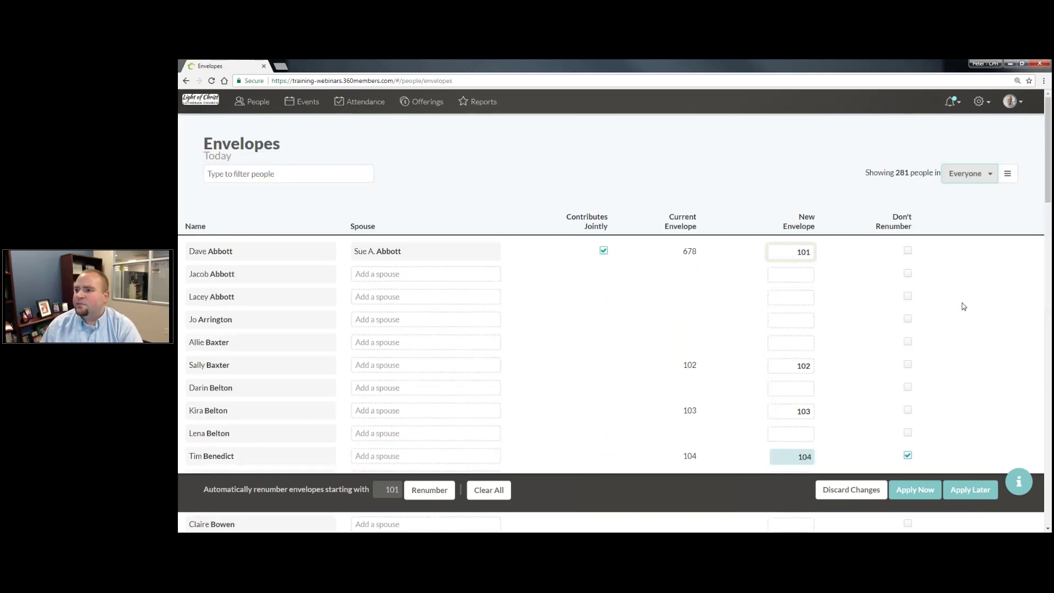
- Limit the envelope list to the Eligible for Offering Envelopes group
click(979, 176)
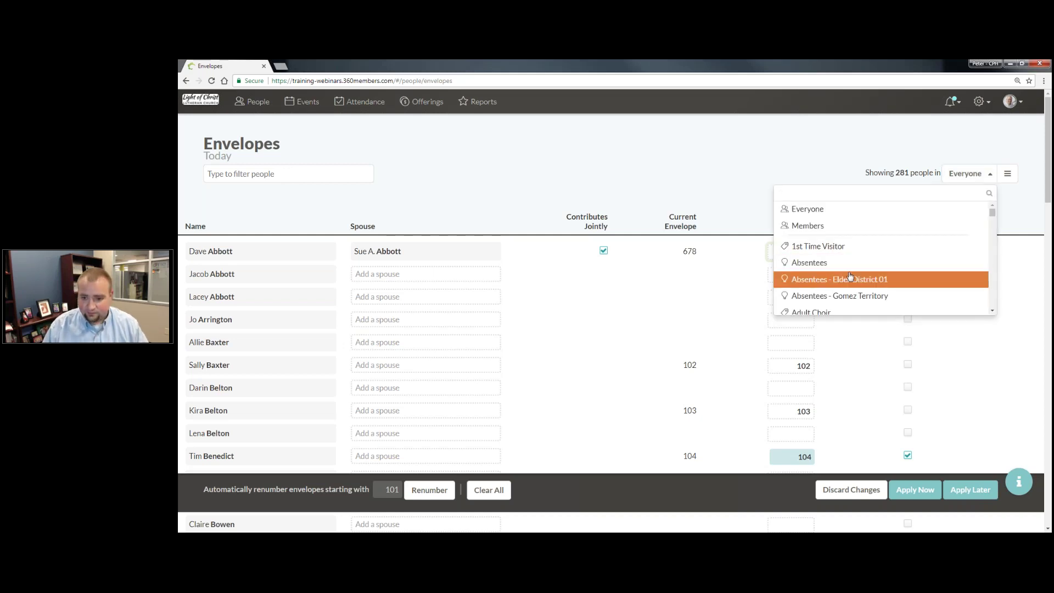
text(eli)
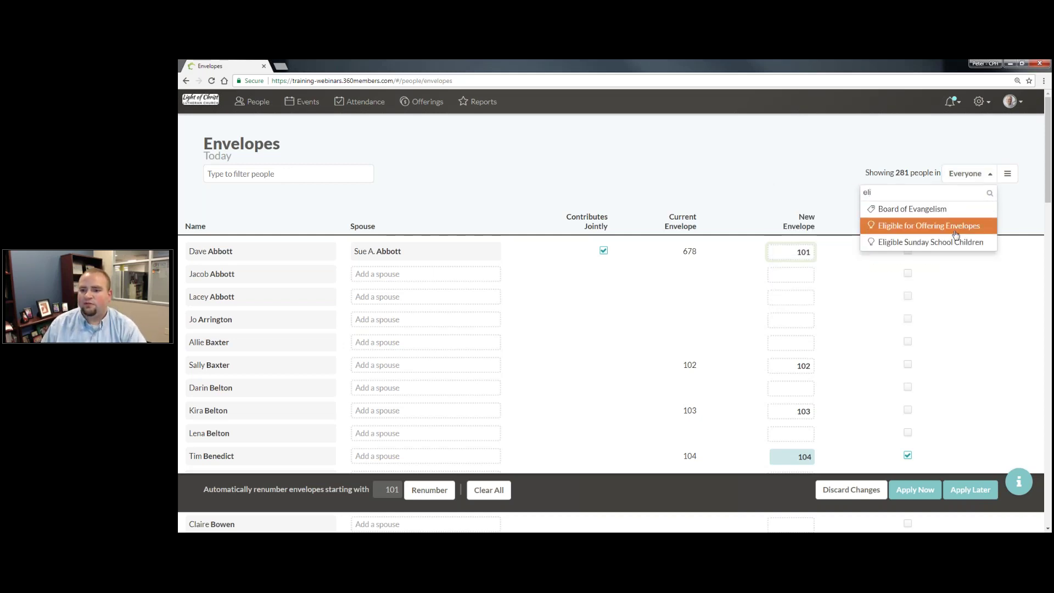
click(908, 225)
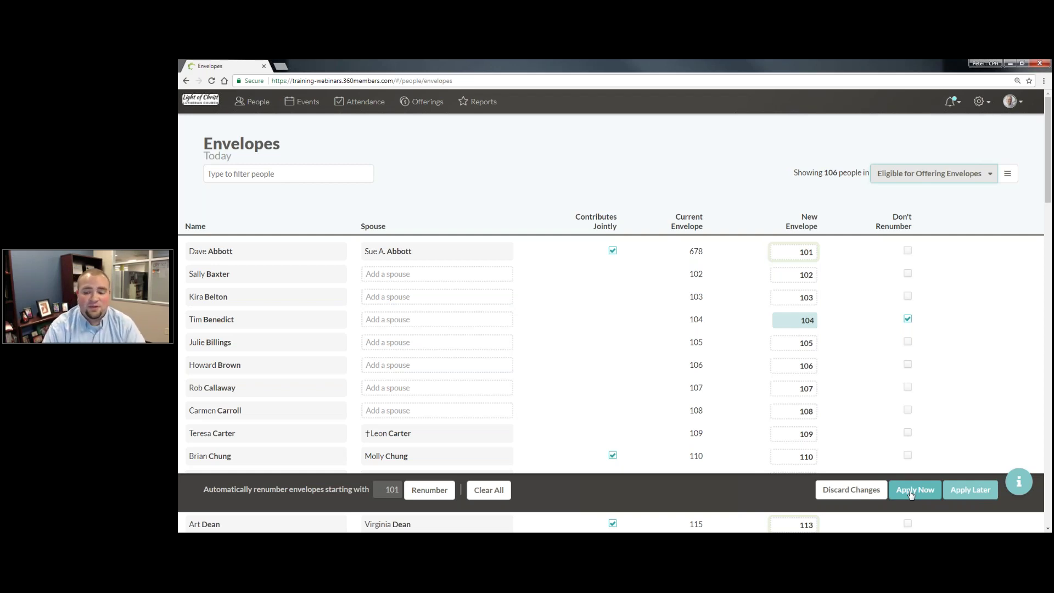
- Schedule the envelope renumbering to apply later on Jan 5, 2018, and save it
click(965, 497)
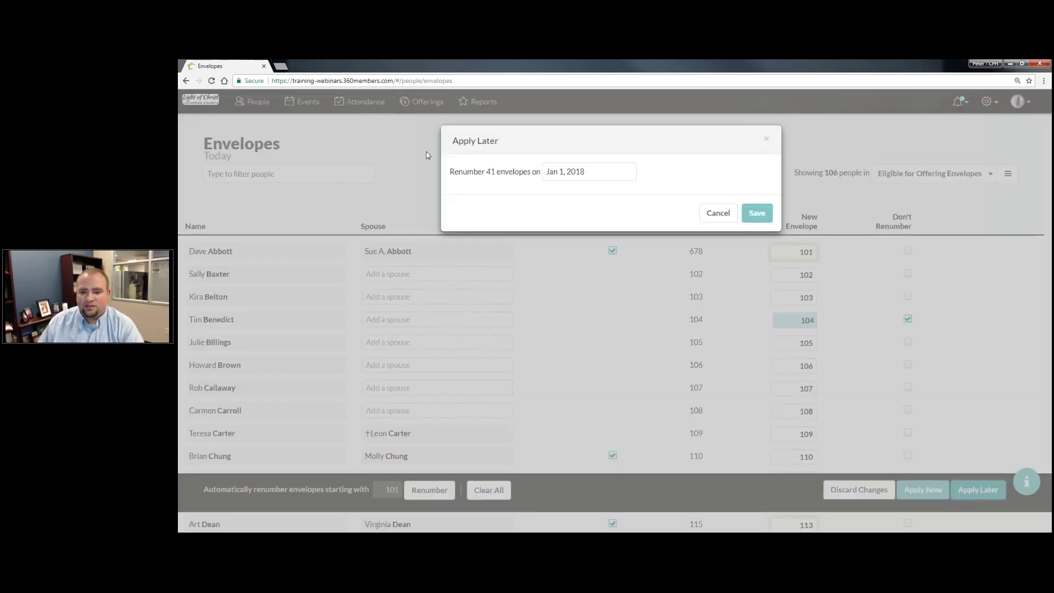
click(611, 176)
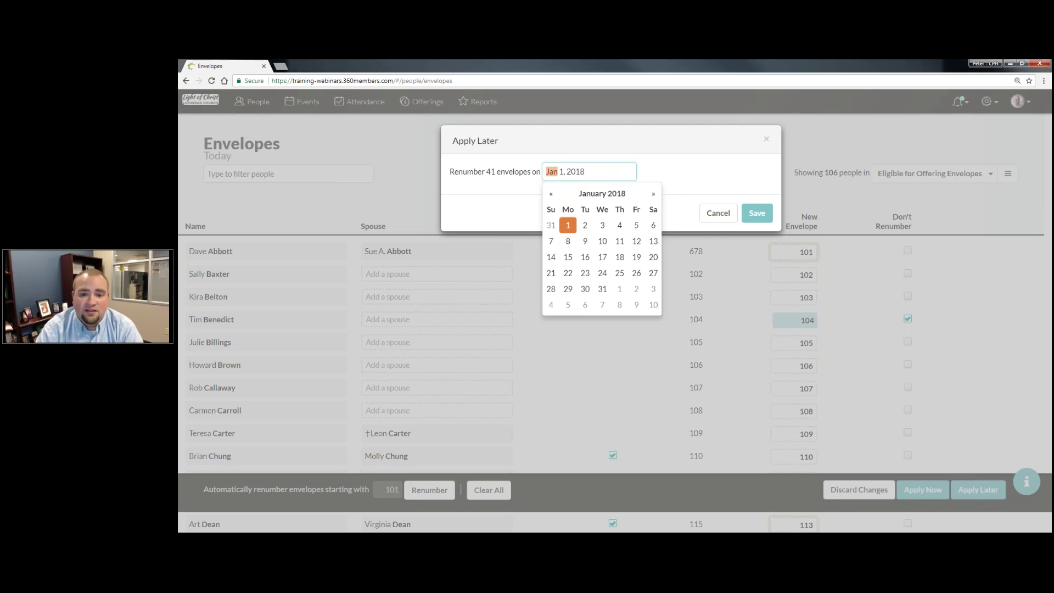
click(637, 226)
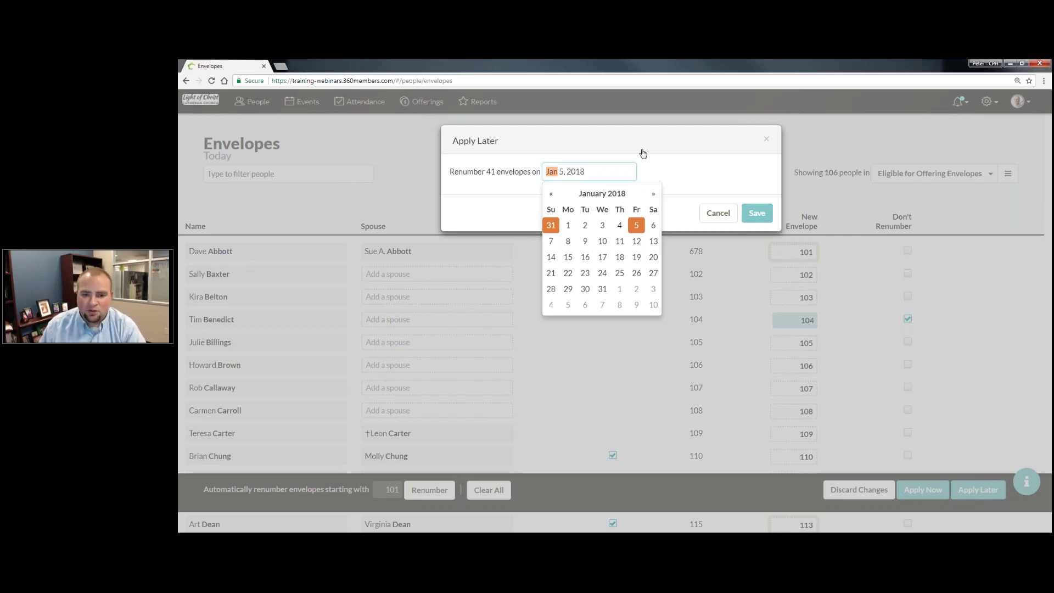
click(651, 226)
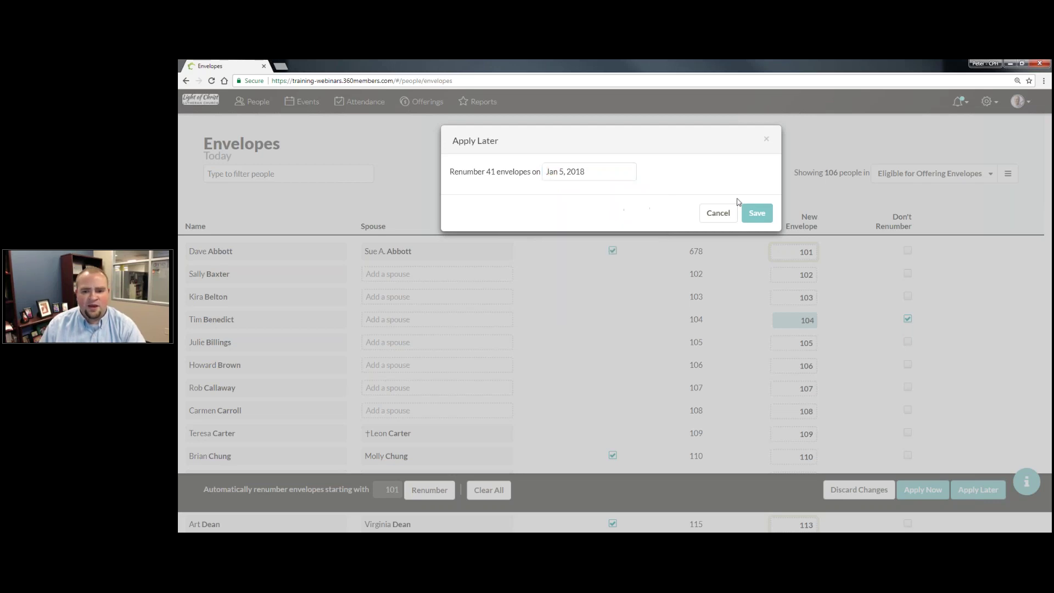
click(762, 213)
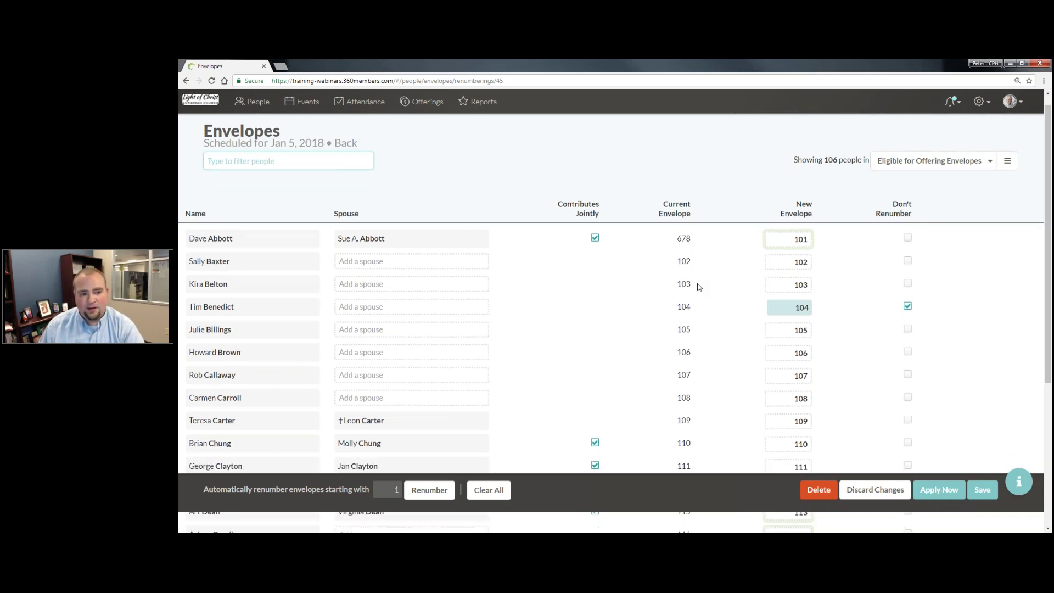
- Return to today's envelope list and look through it for givers without a current envelope number
click(346, 156)
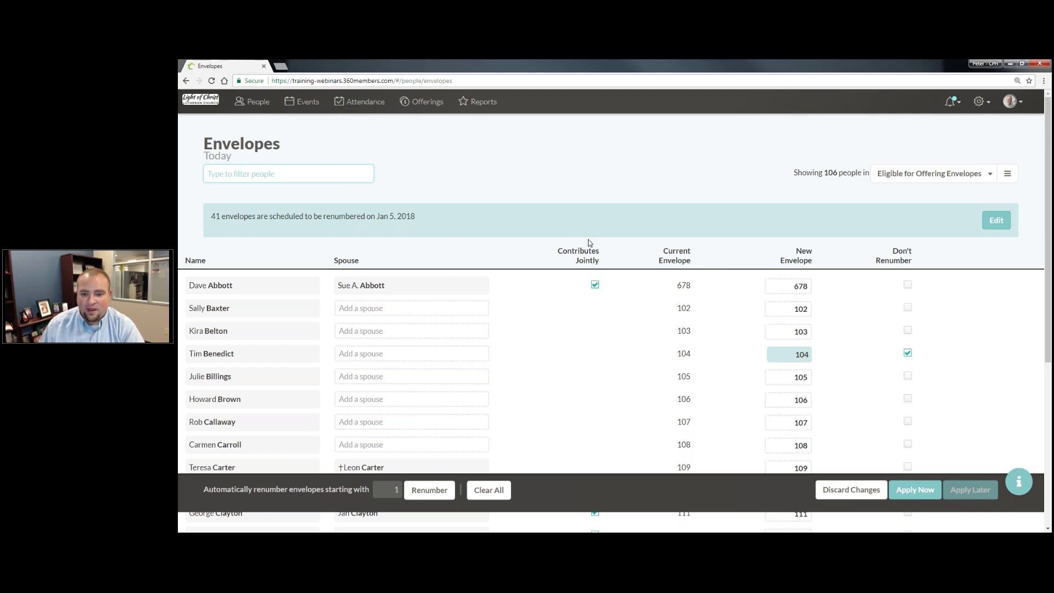
scroll(589, 243, down, 1)
scroll(736, 241, down, 2)
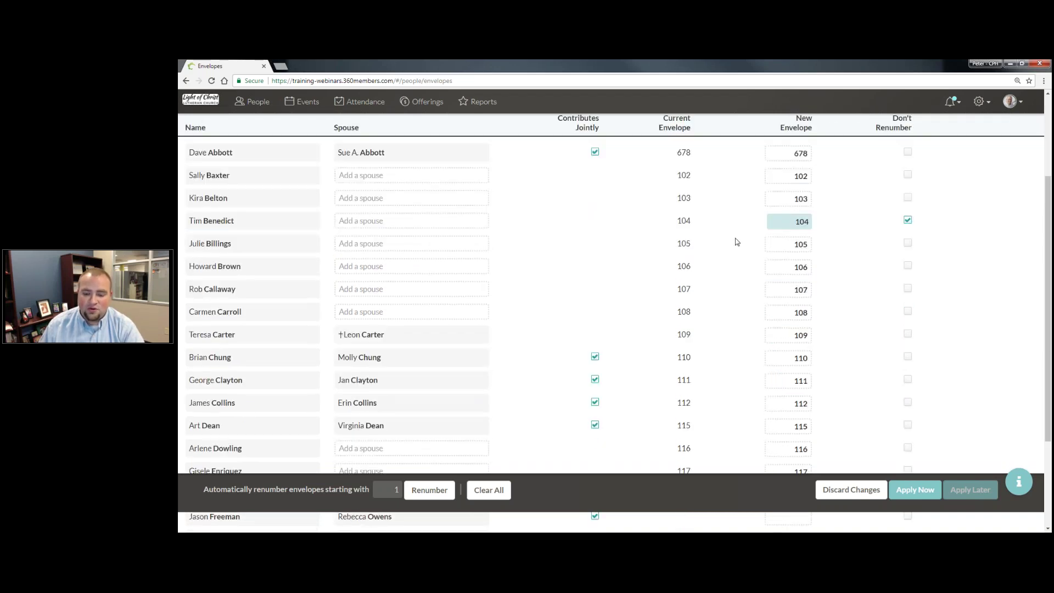
scroll(737, 241, down, 2)
scroll(689, 300, up, 5)
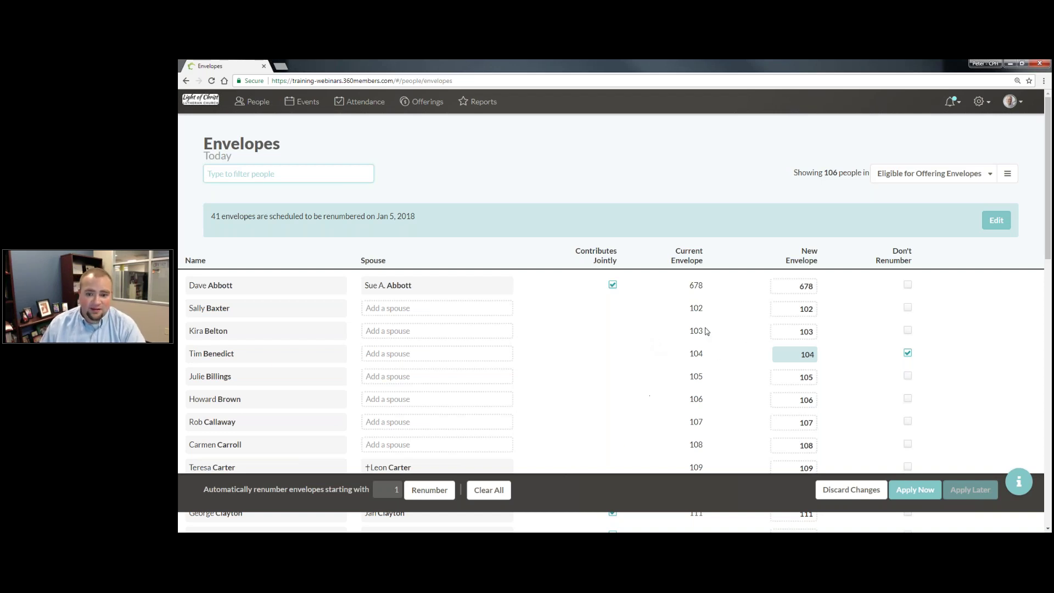
scroll(713, 330, down, 3)
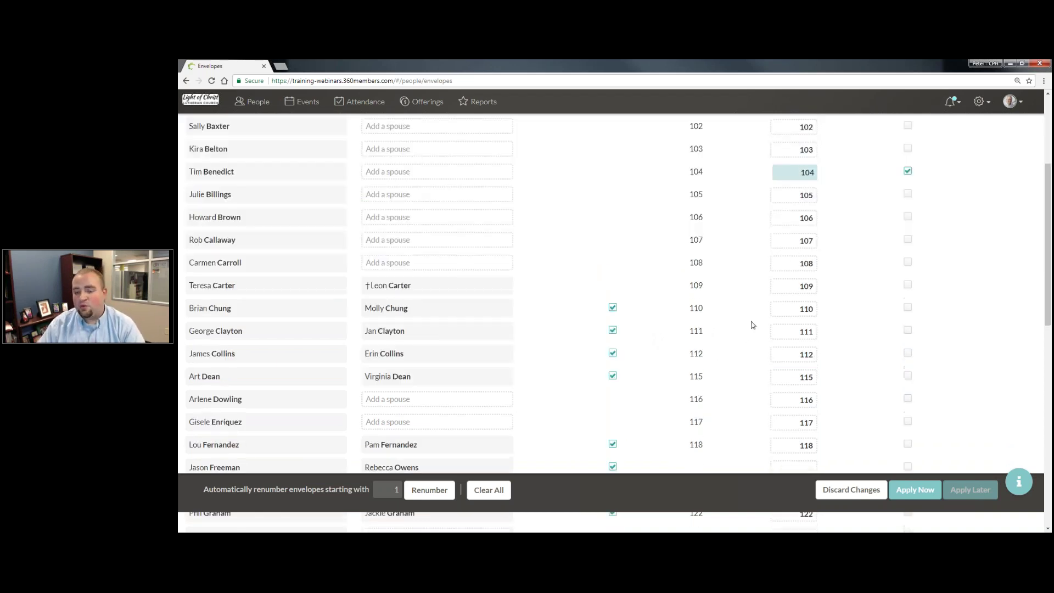
scroll(764, 324, down, 4)
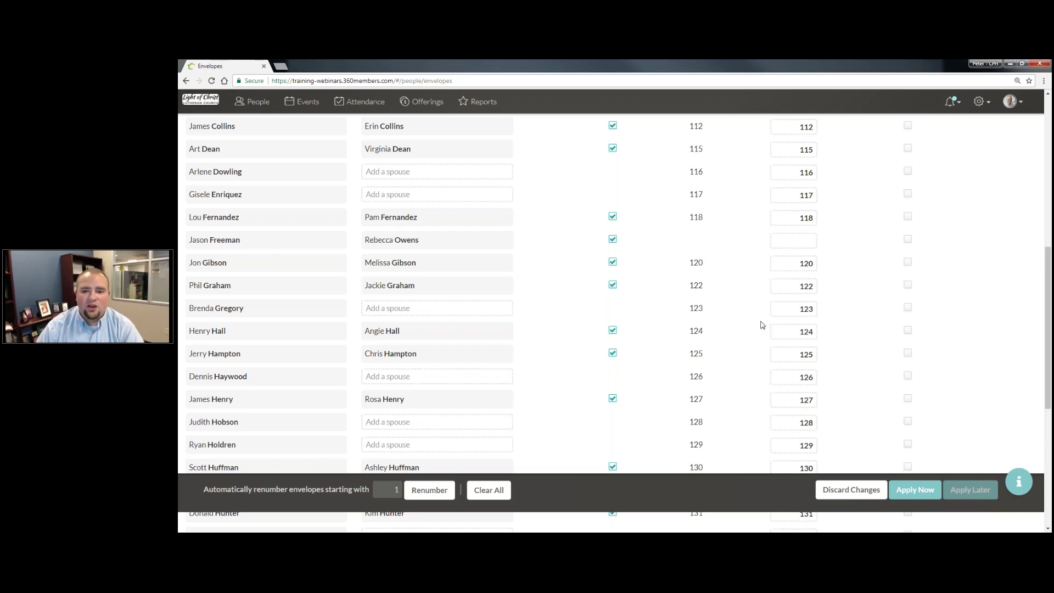
click(781, 239)
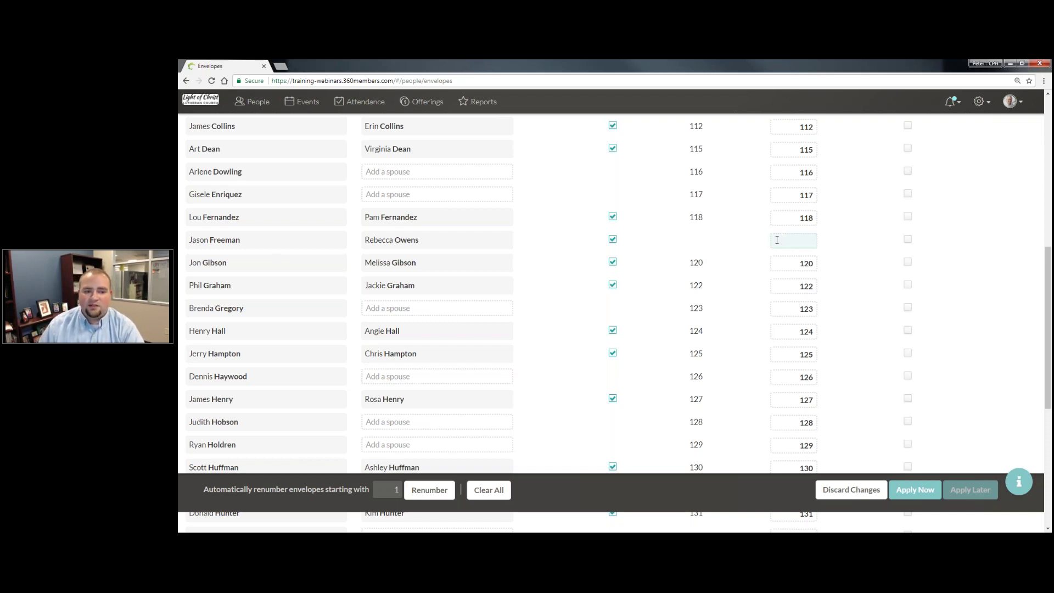
click(793, 217)
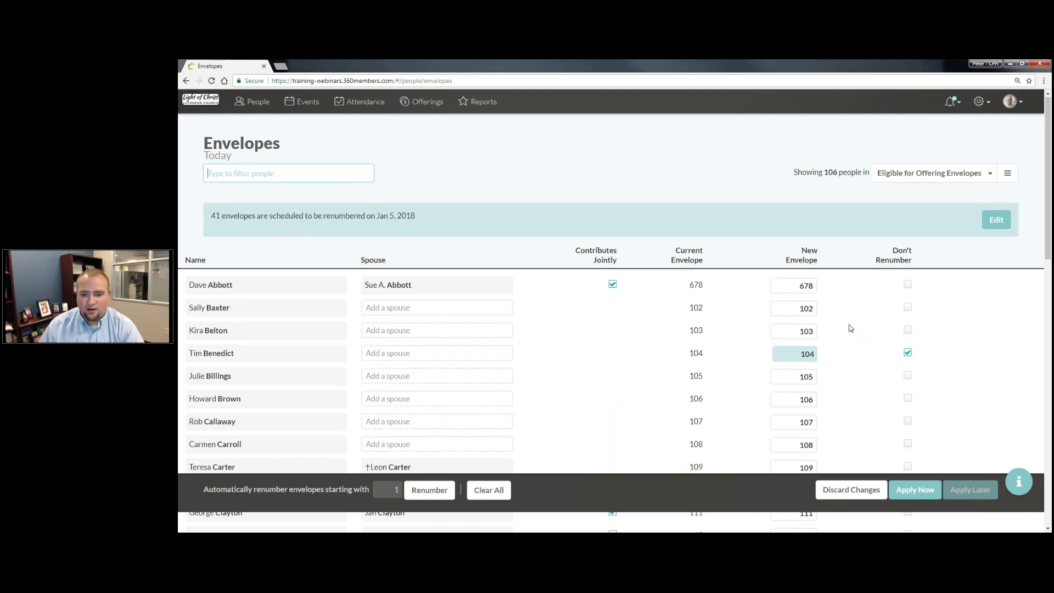
- Assign new envelope number 250 to the unnumbered couple listed between envelopes 130 and 131, and apply the change immediately
scroll(850, 328, down, 5)
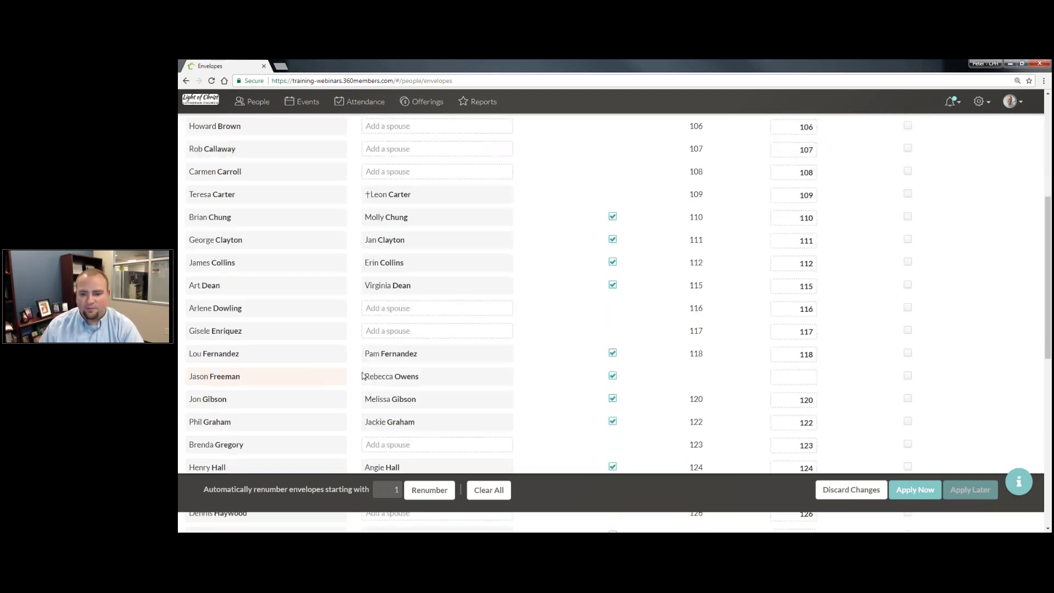
scroll(572, 360, down, 6)
click(802, 310)
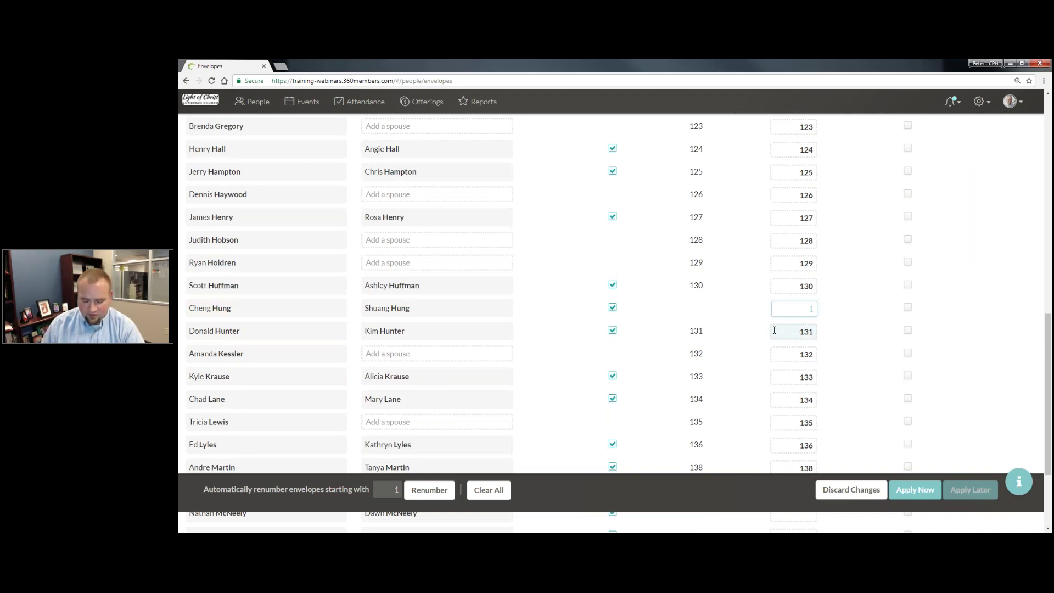
text(250)
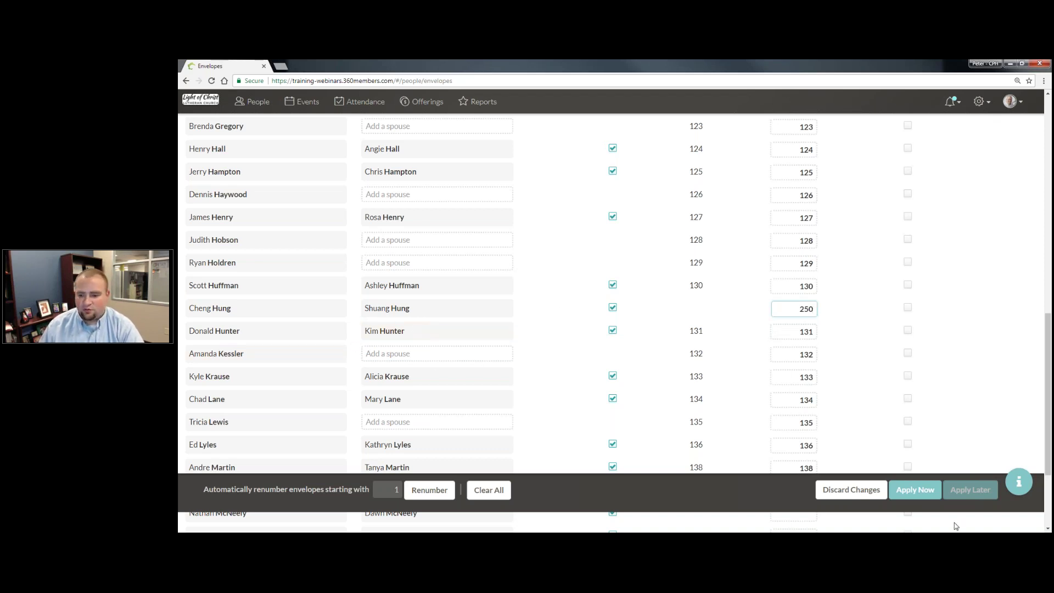
click(915, 491)
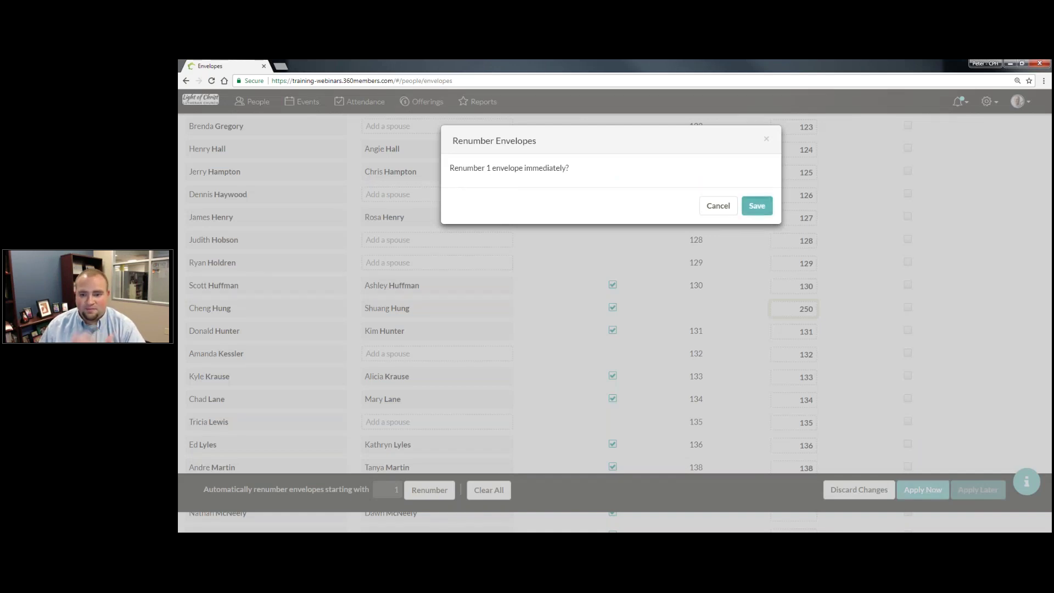
click(757, 206)
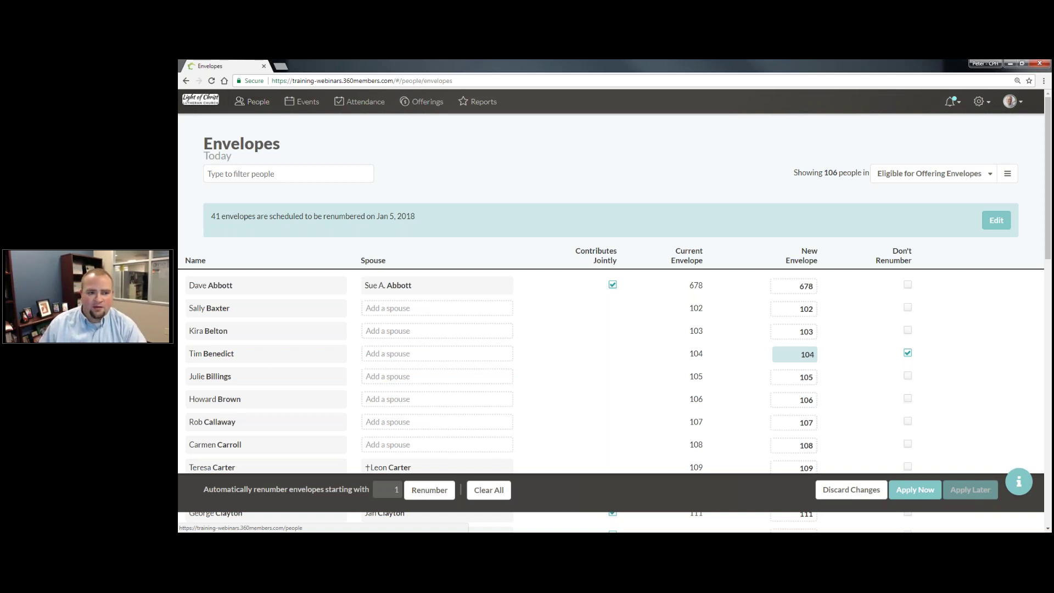
- Show Everyone in the People givers list, with the group's trait editor open
click(245, 103)
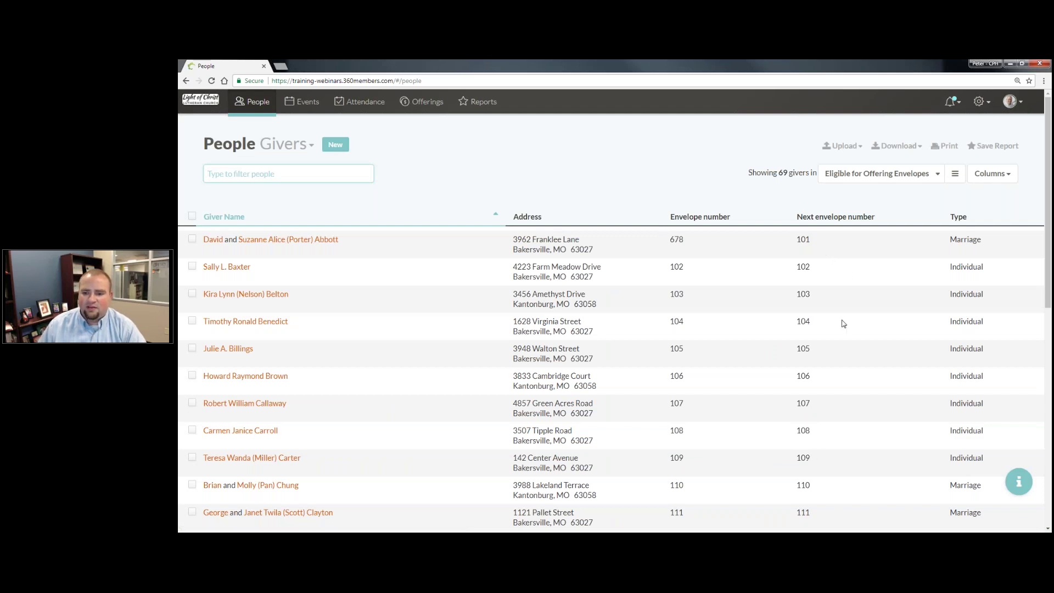
scroll(842, 230, down, 4)
scroll(934, 198, up, 4)
click(960, 175)
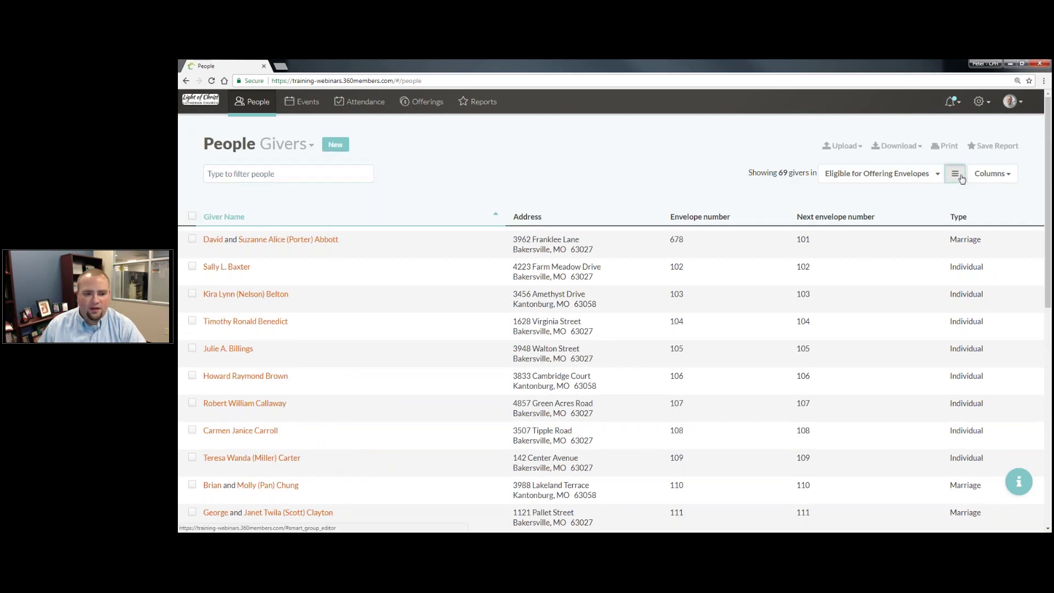
click(879, 173)
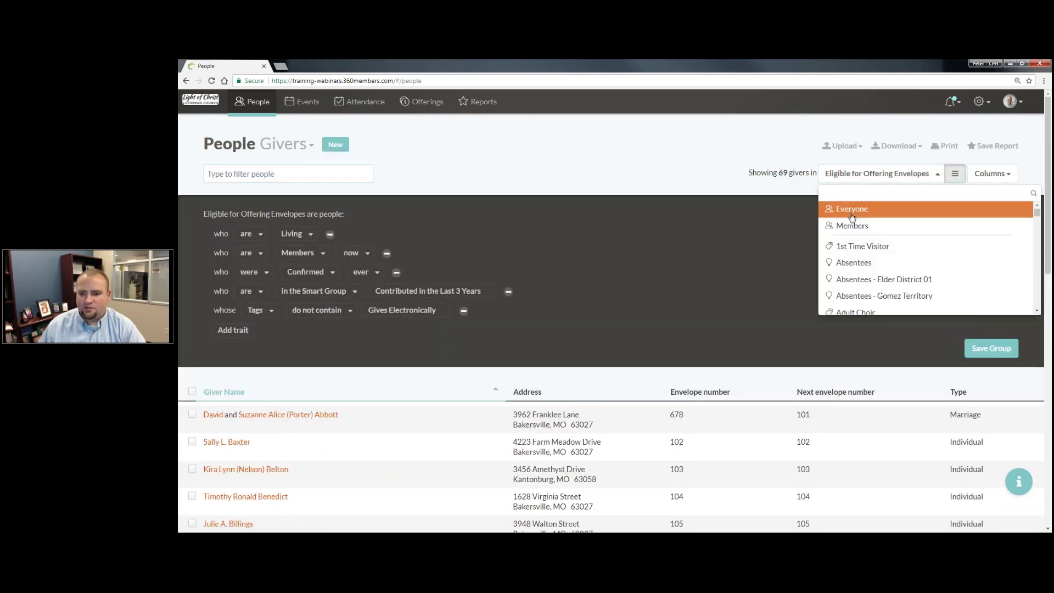
click(853, 214)
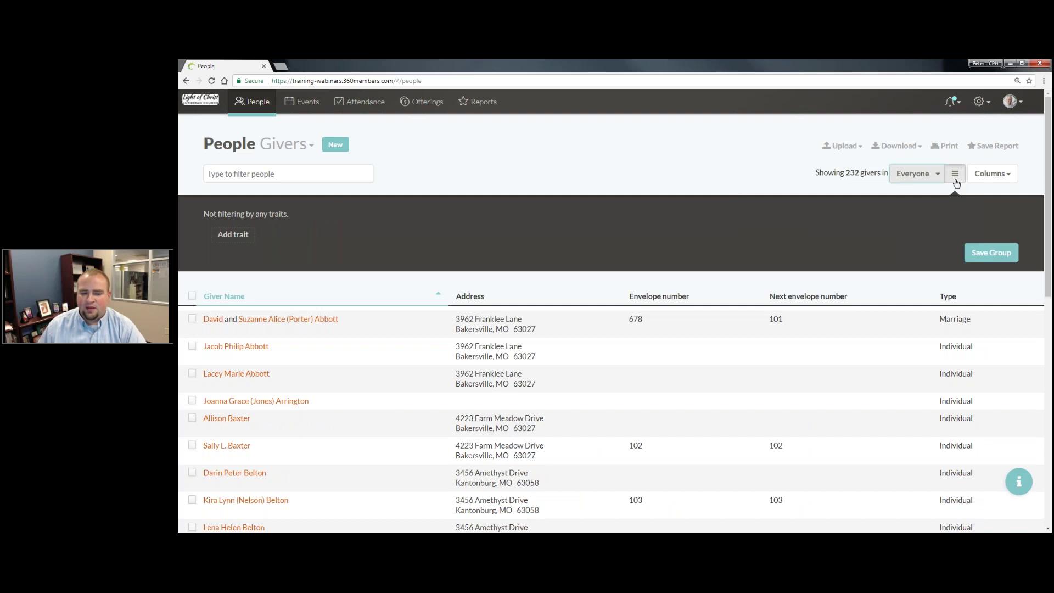
- Filter the givers to people who have a Next Envelope Number at all
click(247, 241)
text(Off)
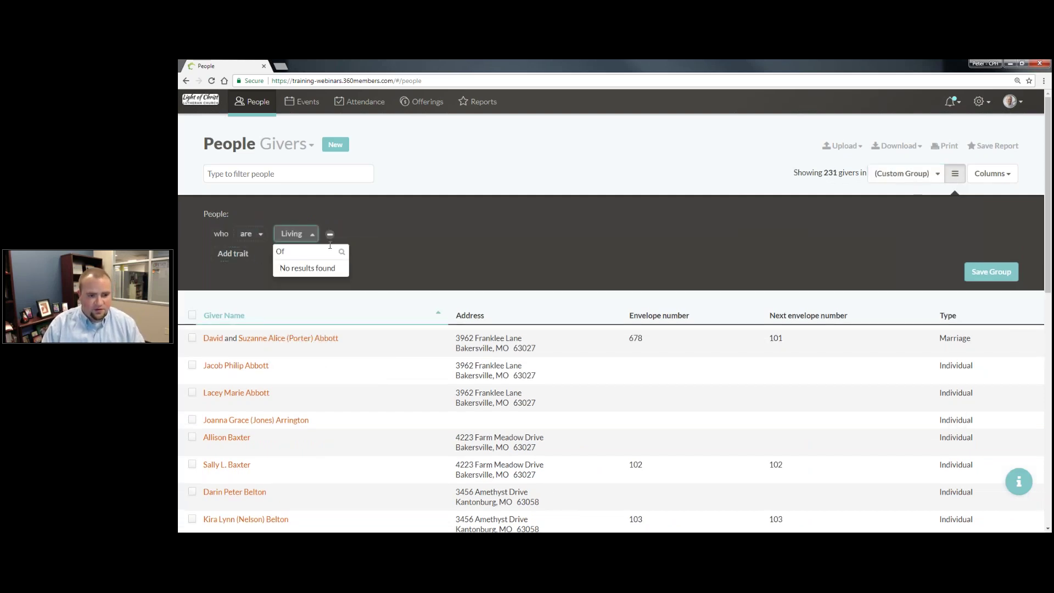
key(BackSpace)
key(BackSpace)
text(Env)
key(Down)
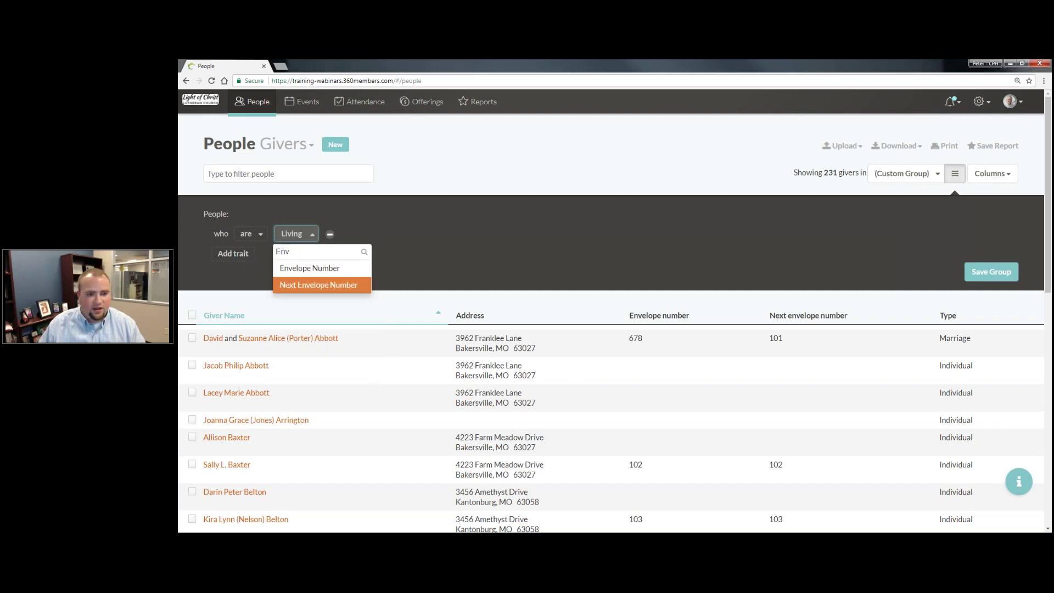
key(Return)
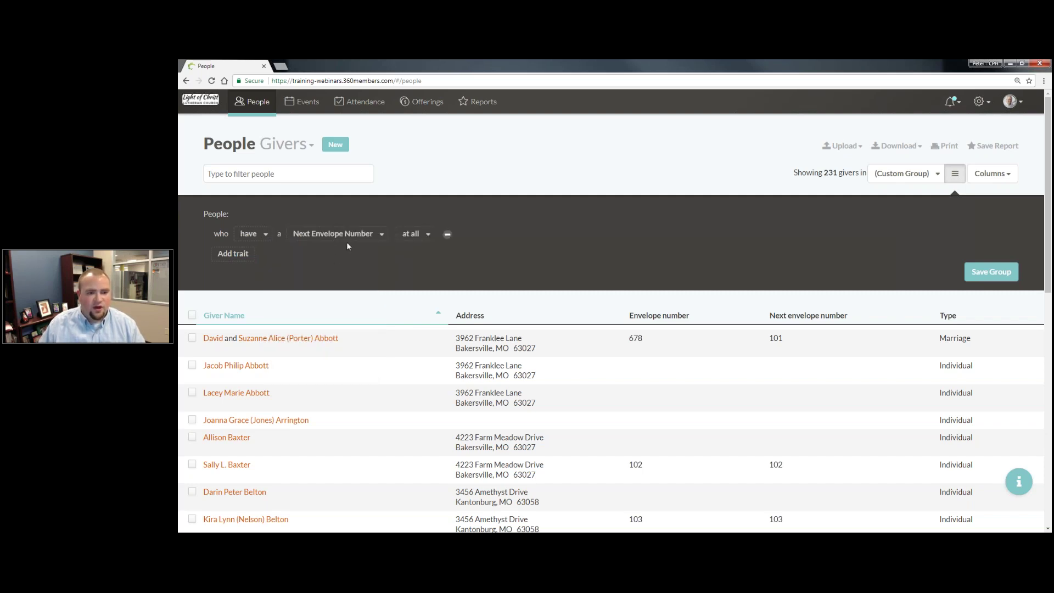
click(413, 235)
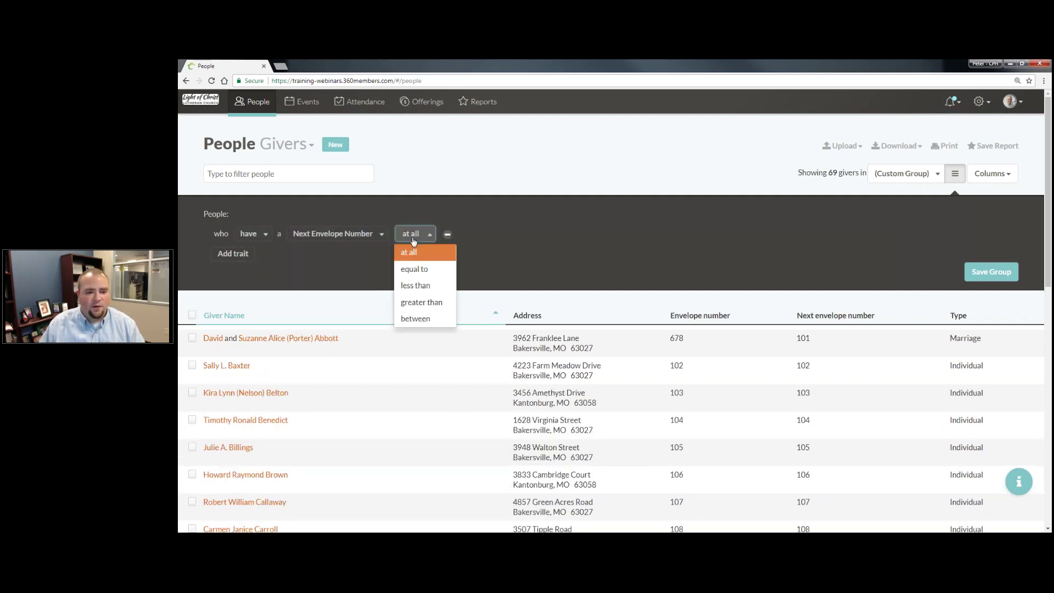
click(507, 245)
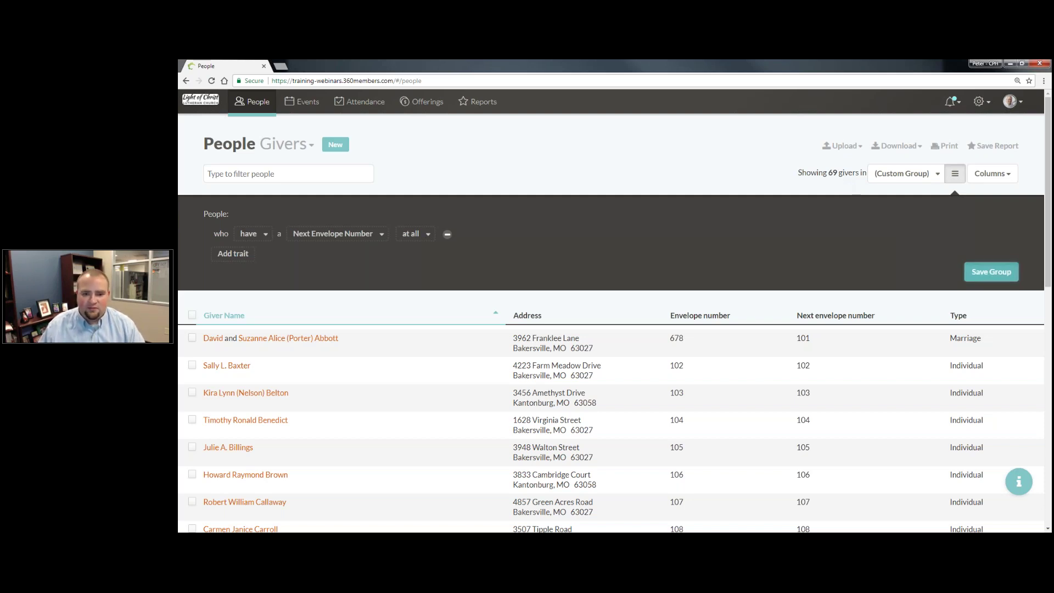
- Save the filtered givers as a new group named "People Receiving a 2018 Envelope Box"
click(991, 272)
text(P)
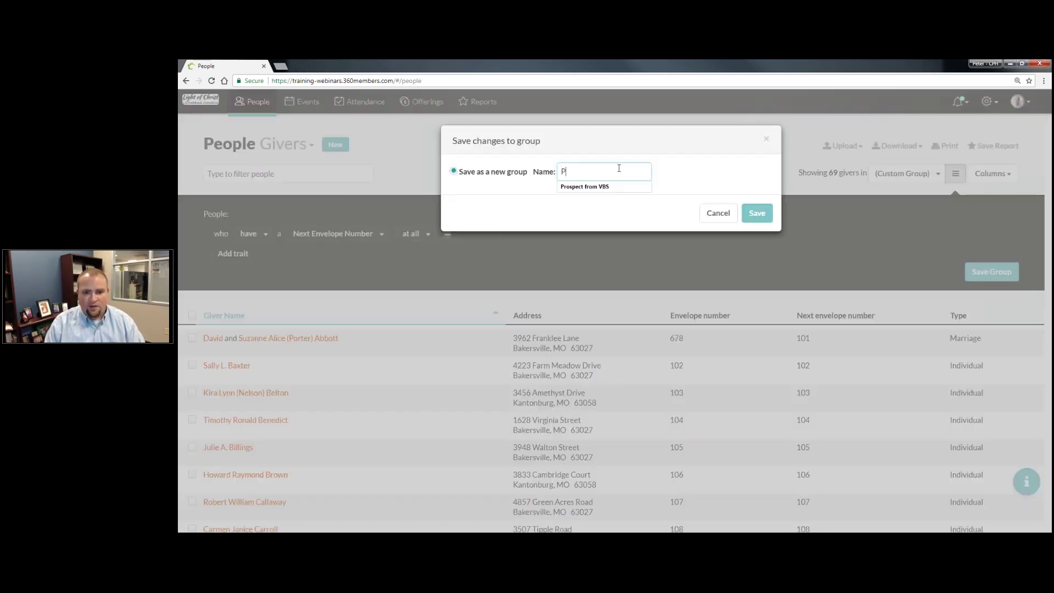
text(eople Re)
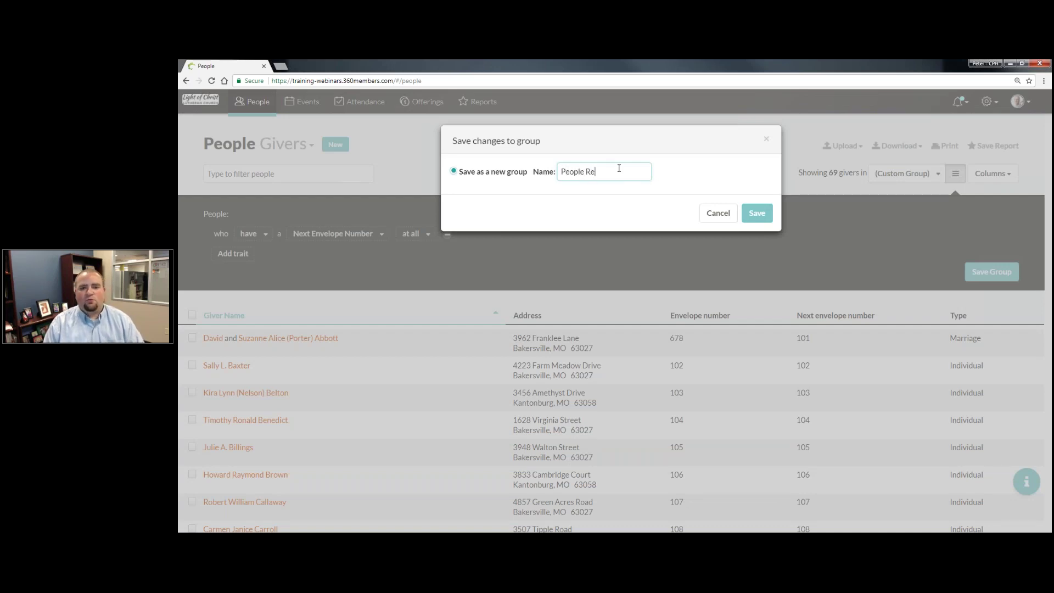
text(ceiving a 2018)
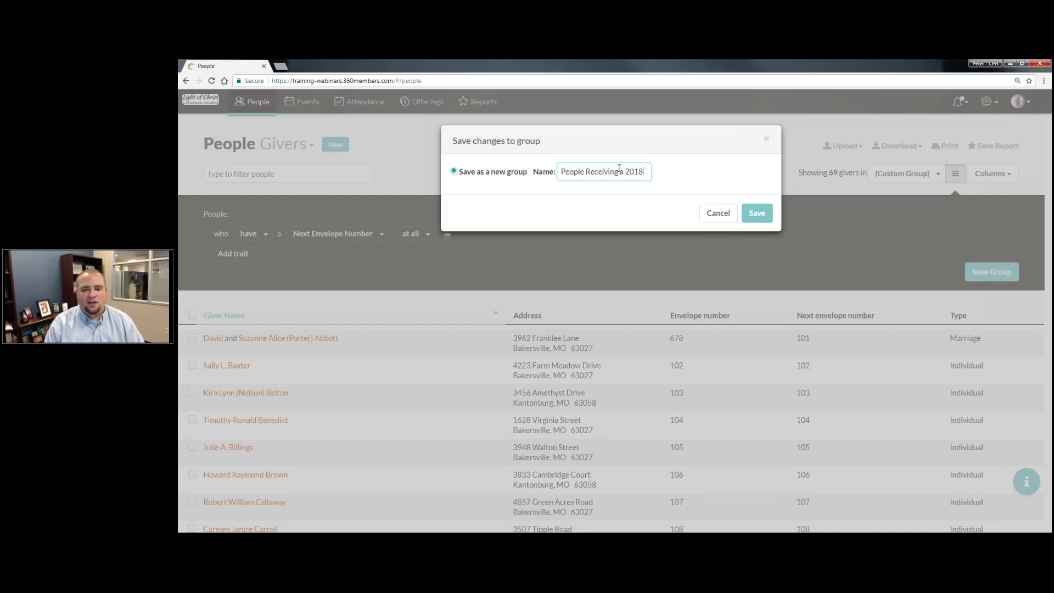
text( Envelope Box)
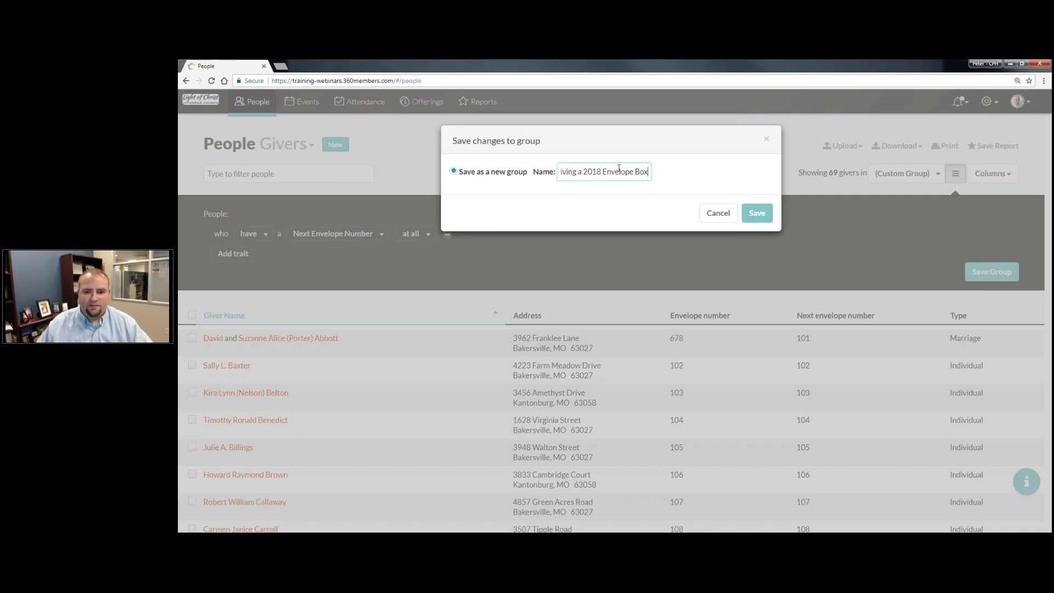
click(758, 214)
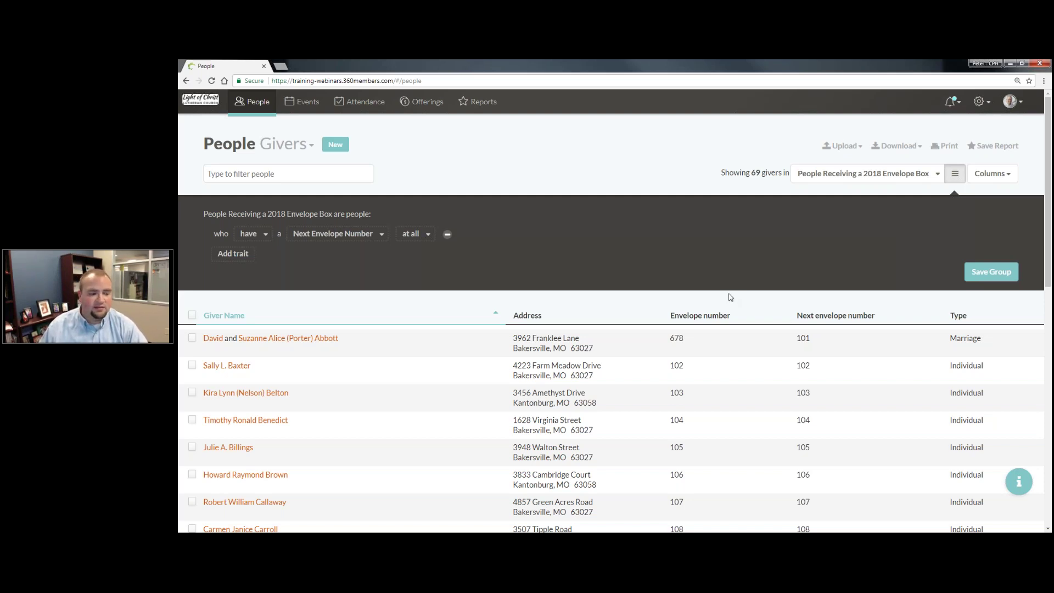
- Set up mailing labels for the group without addresses or barcodes, printing the next envelope numbers
click(897, 146)
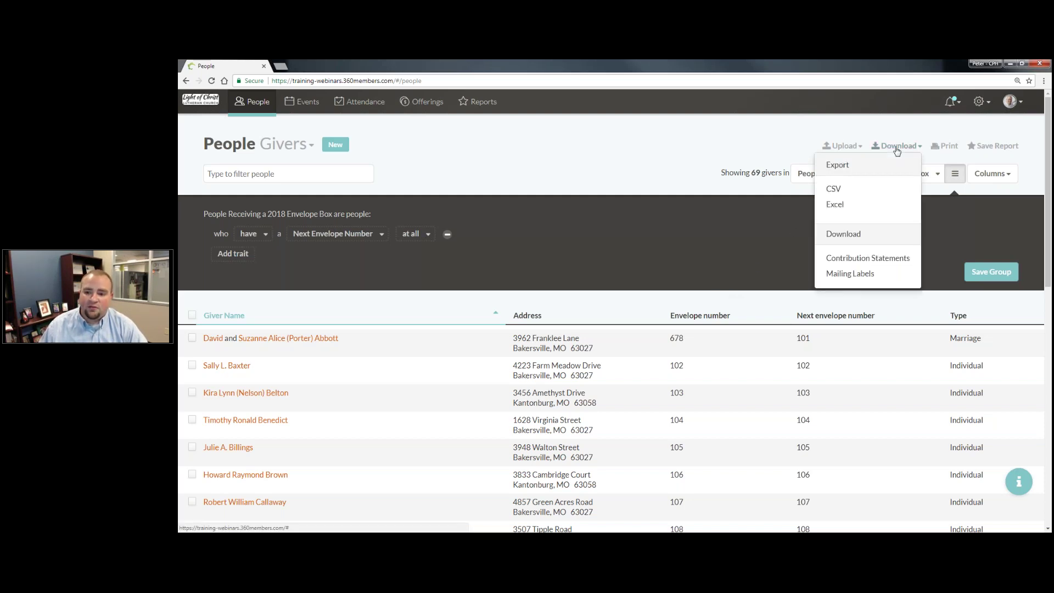
click(864, 277)
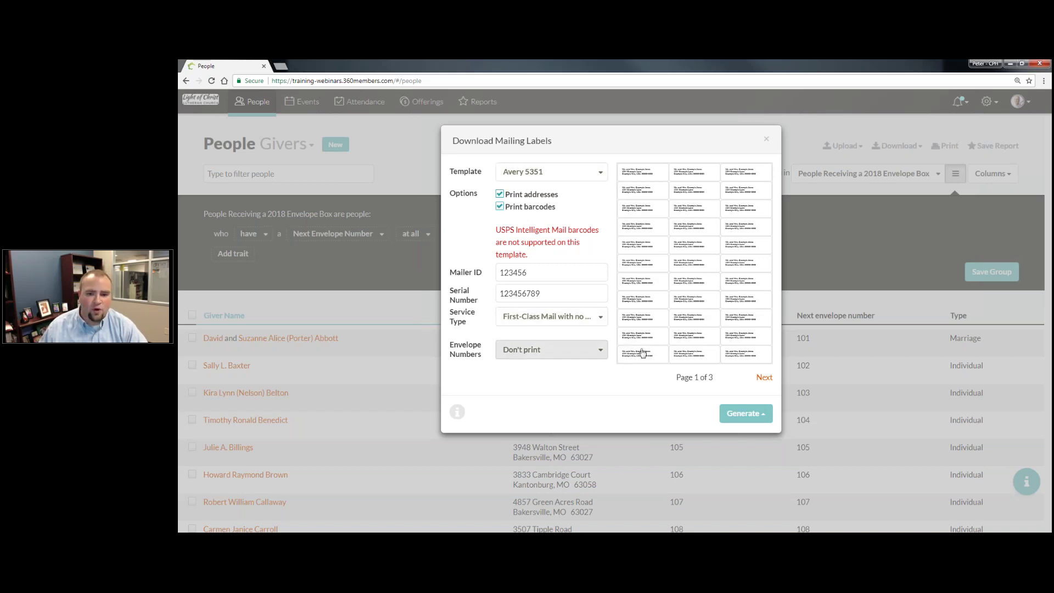
click(520, 197)
click(508, 211)
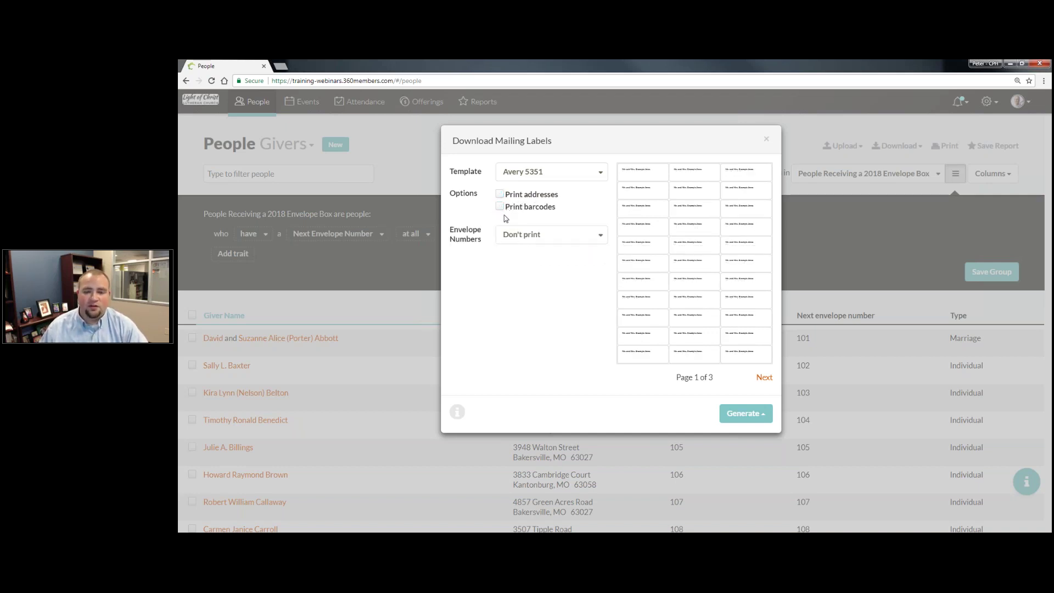
click(521, 240)
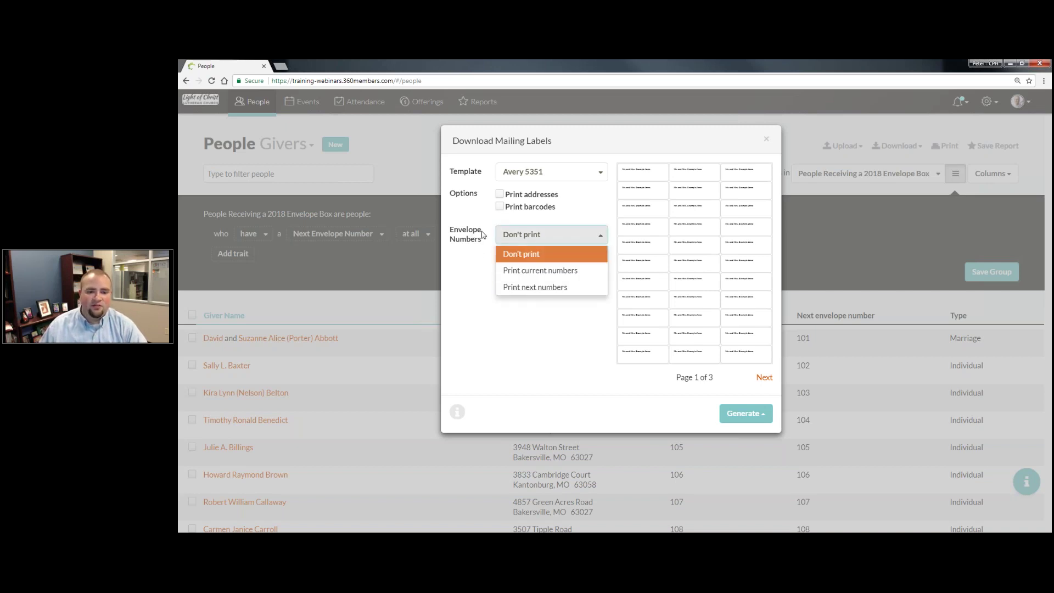
click(550, 287)
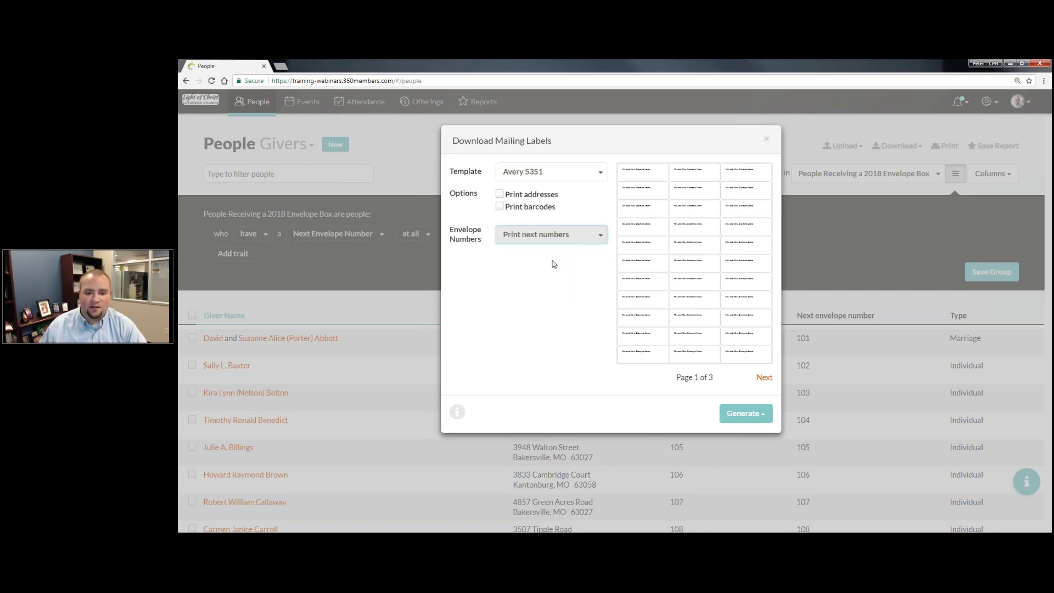
- Generate the mailing labels as a PDF and download the file
click(756, 419)
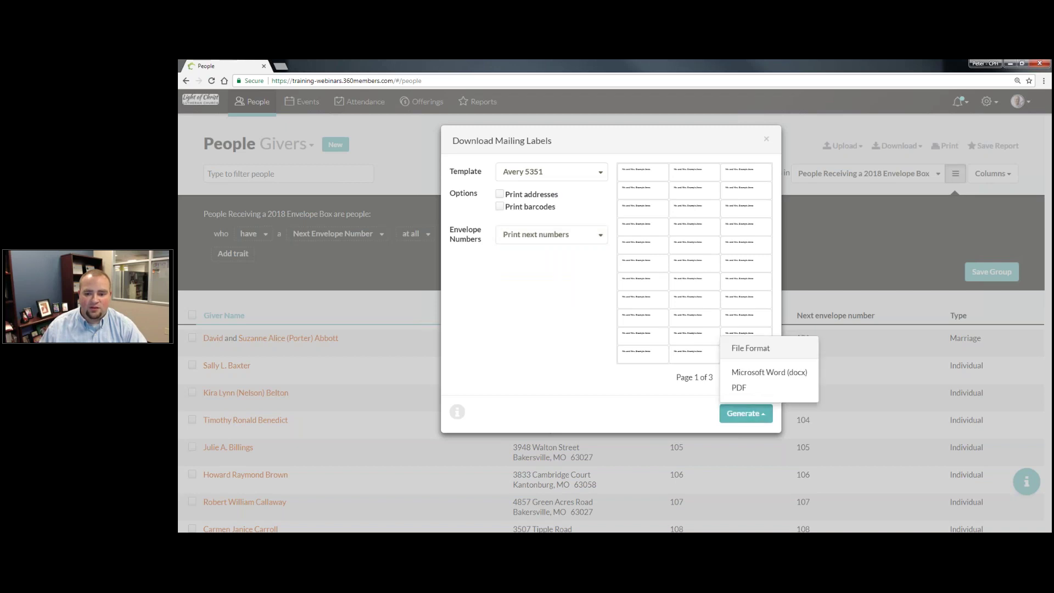
click(757, 389)
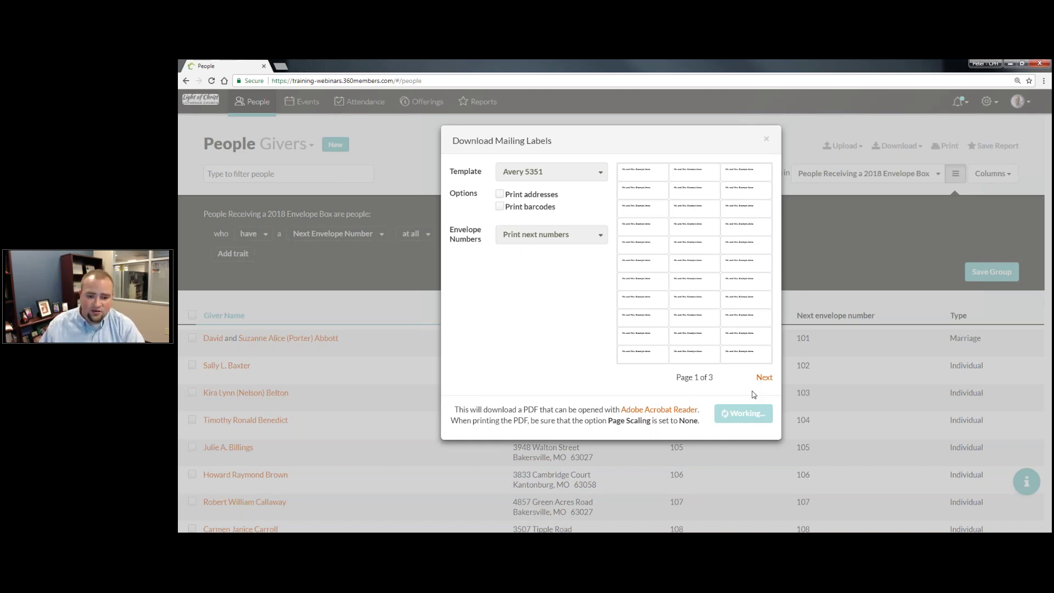
drag(452, 421, 568, 421)
click(634, 423)
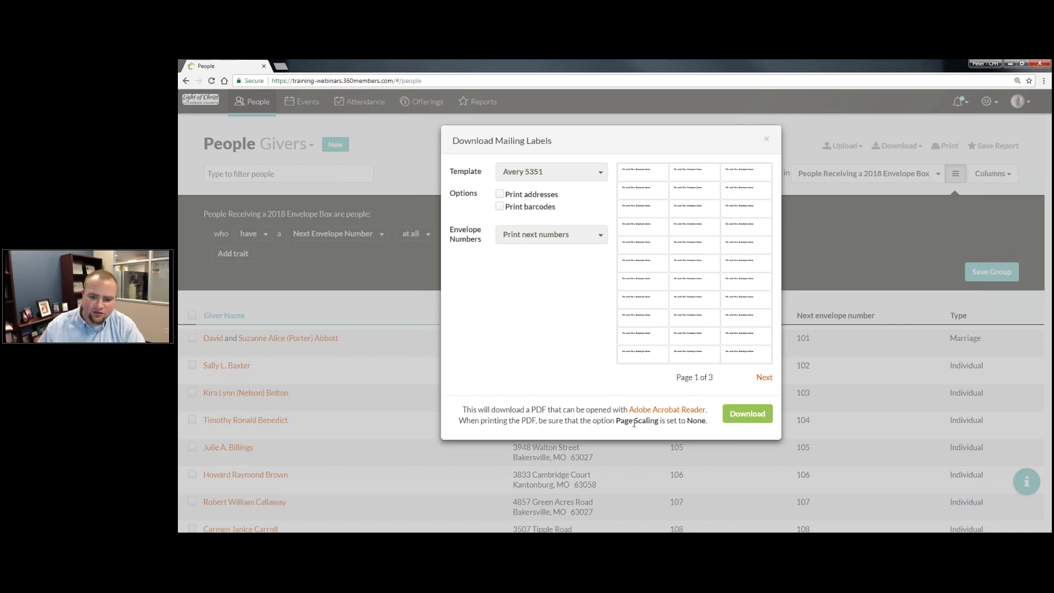
click(736, 416)
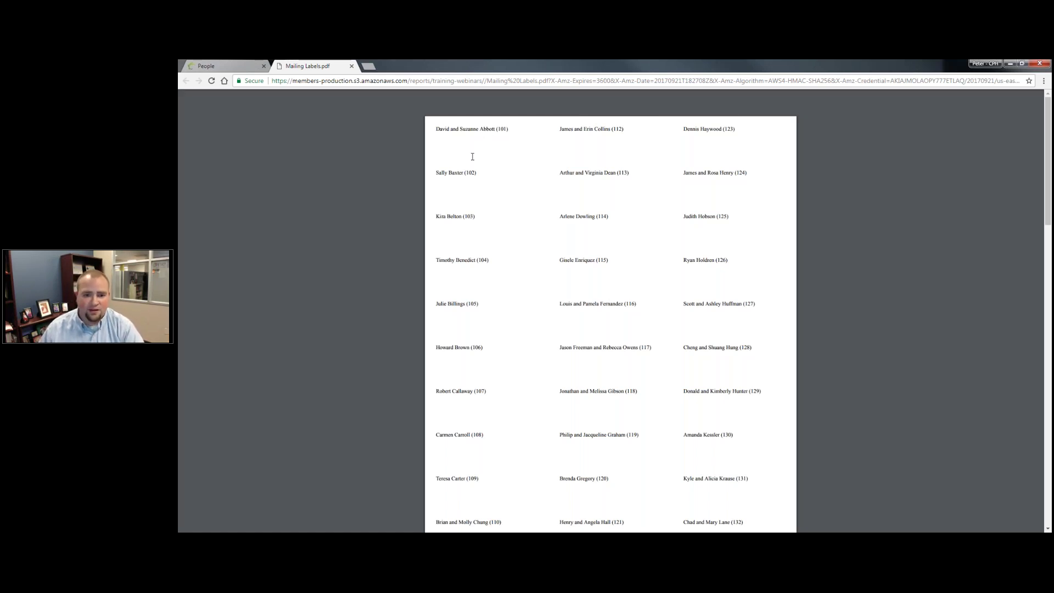
- Look through the mailing labels PDF, enlarge it to check the names with their next envelope numbers, and close it
scroll(504, 135, down, 6)
scroll(590, 213, down, 13)
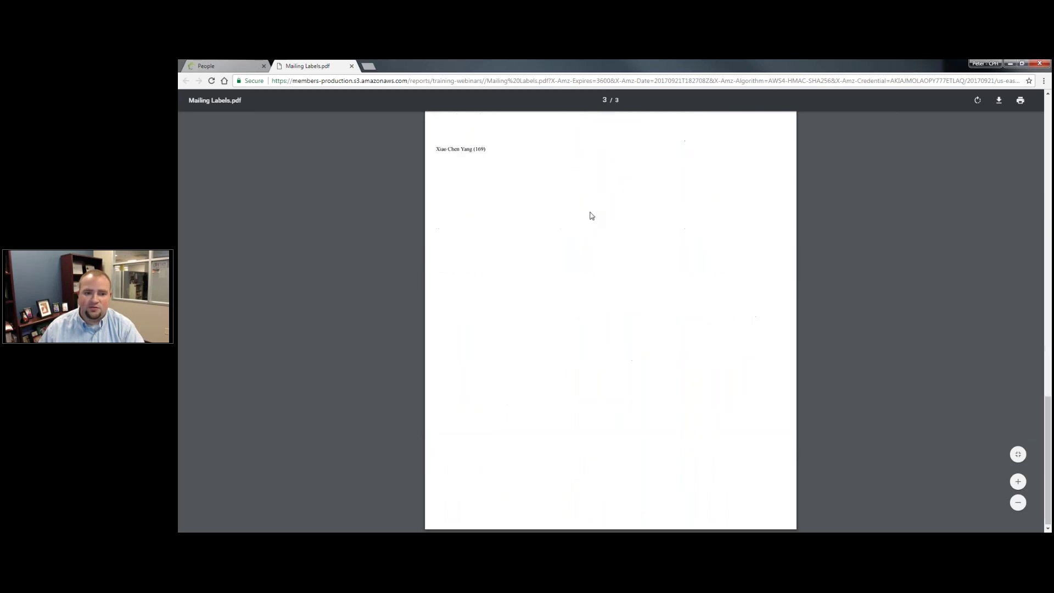
scroll(582, 225, up, 20)
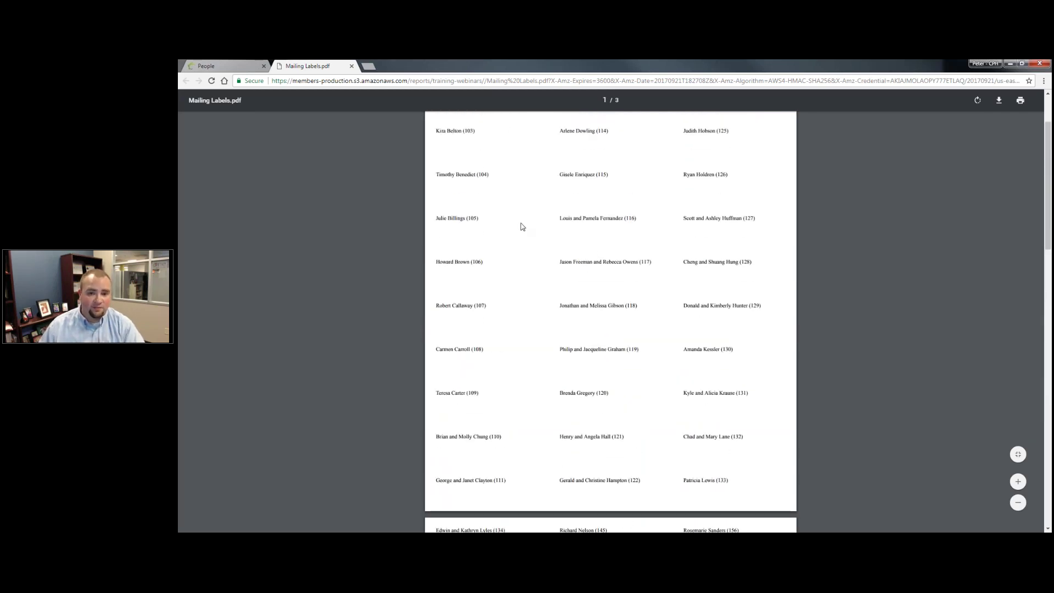
scroll(532, 225, up, 1)
scroll(558, 245, down, 2)
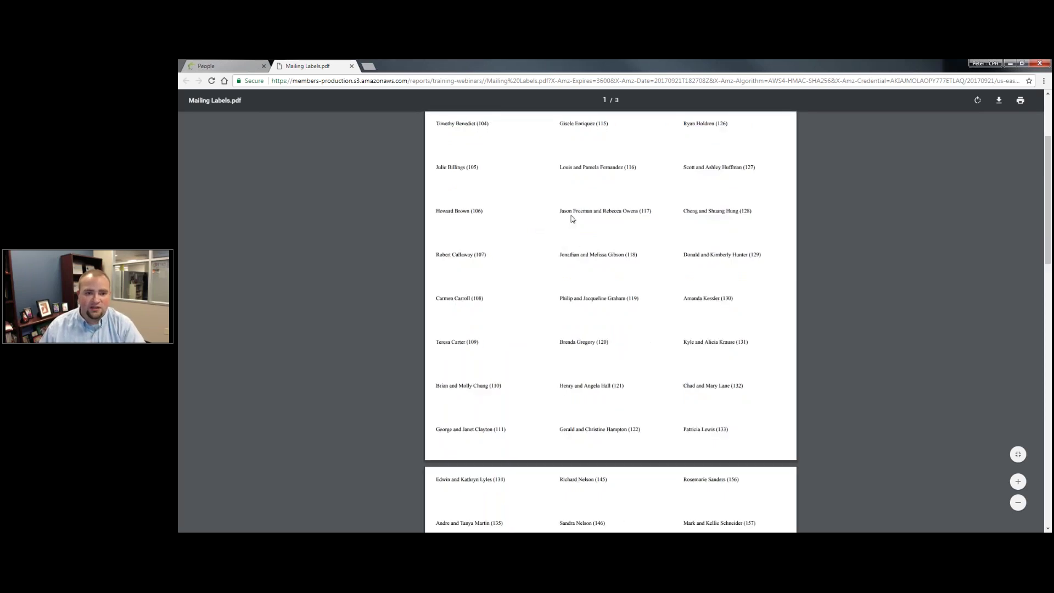
scroll(570, 219, up, 3)
key(ctrl+plus)
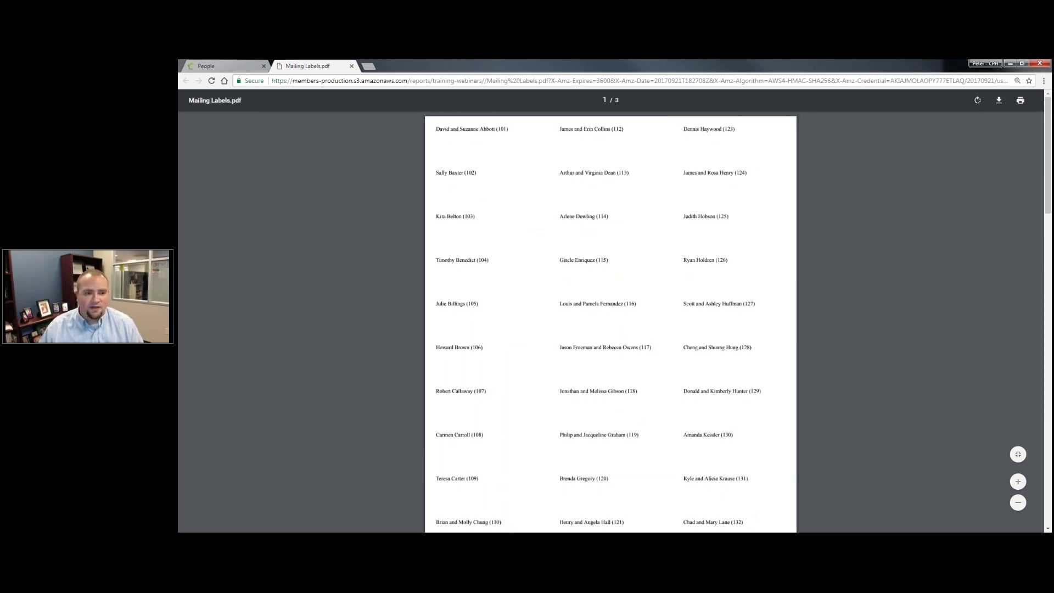
drag(407, 143, 382, 144)
click(515, 215)
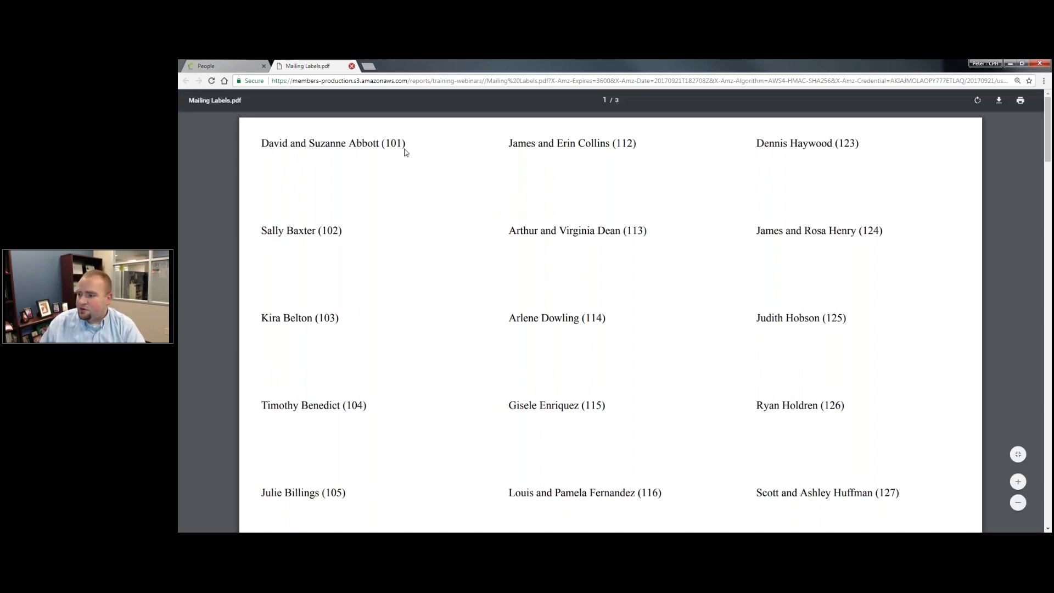
key(ctrl+w)
key(Escape)
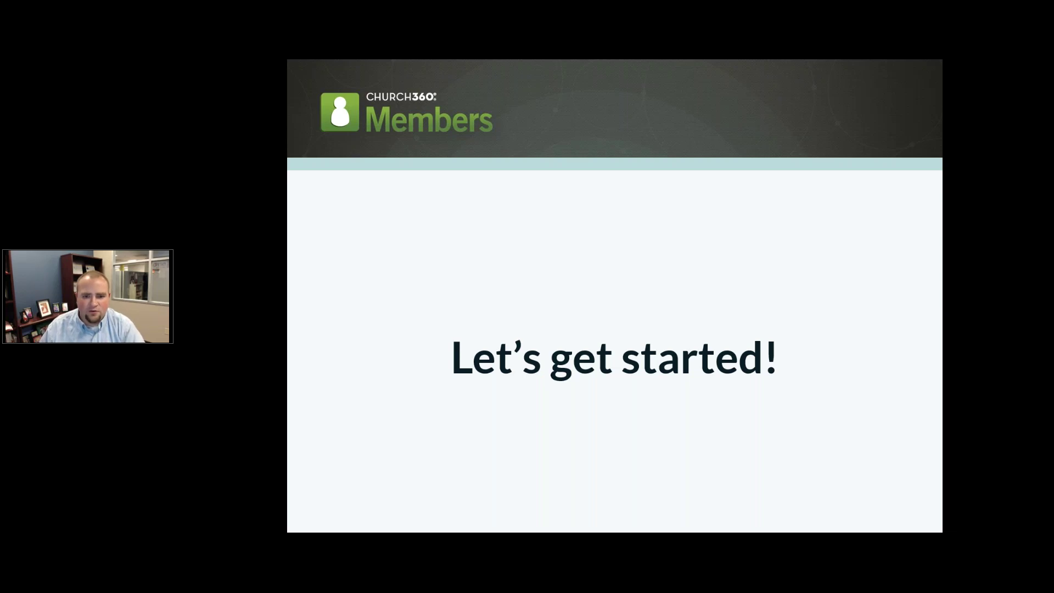
key(Right)
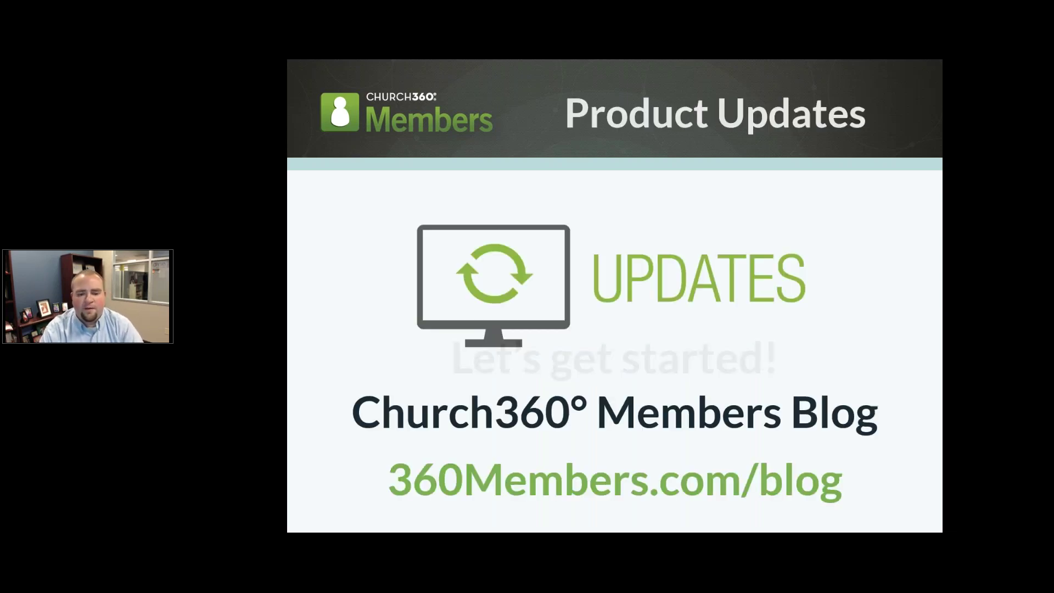
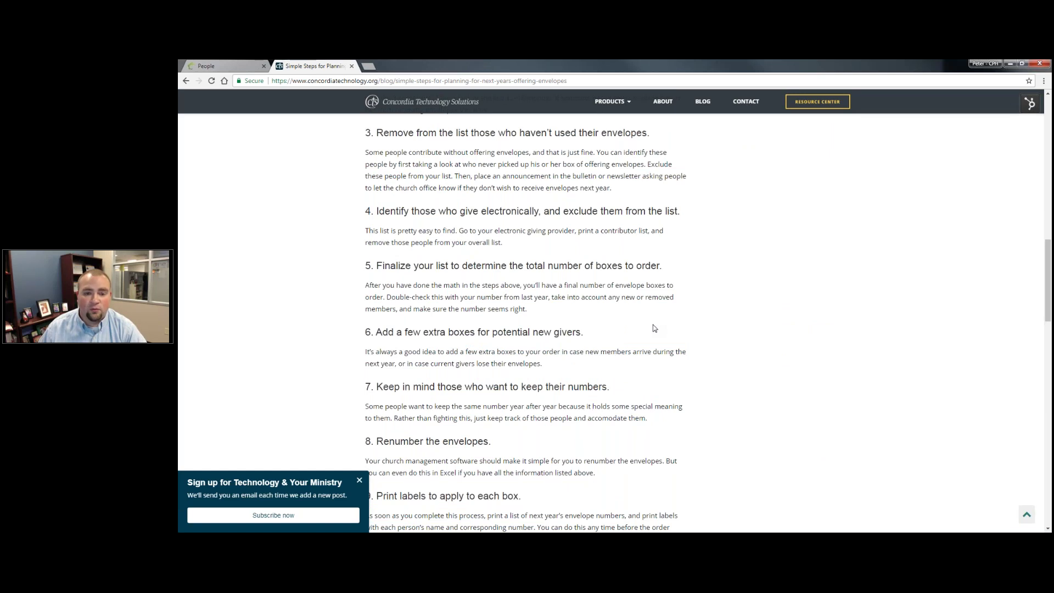
scroll(652, 329, up, 7)
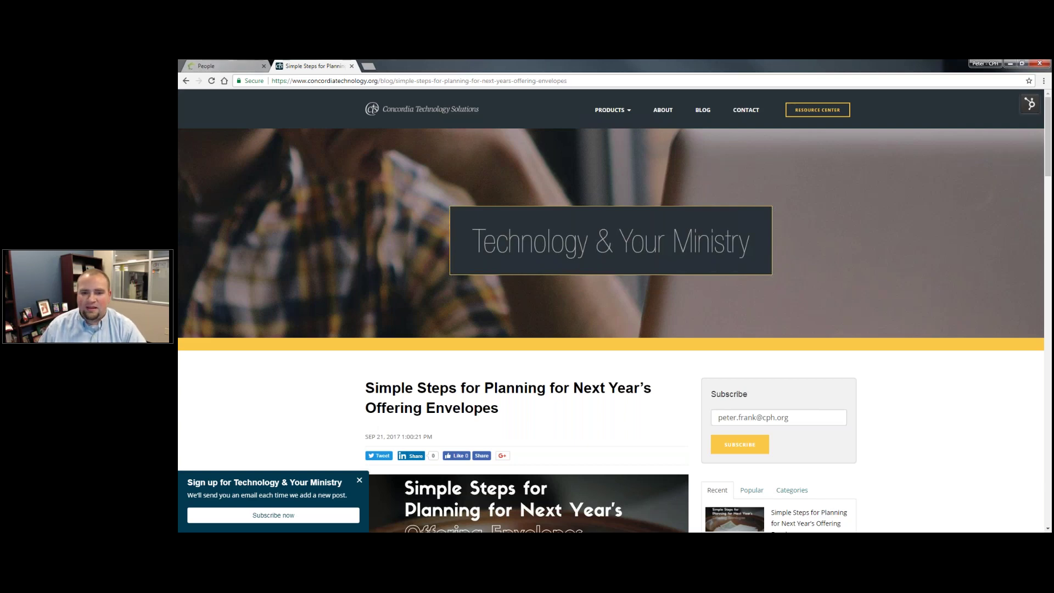
key(alt+Tab)
key(Right)
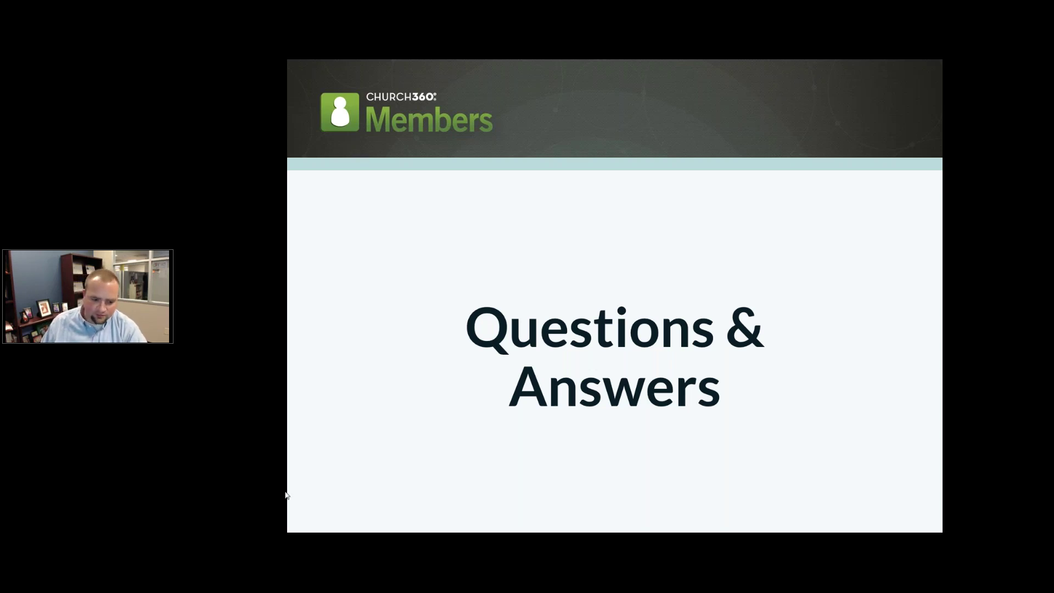
- Switch back to Church360 Members in the browser, open the Envelopes collection, and show Everyone
mouse_move(329, 509)
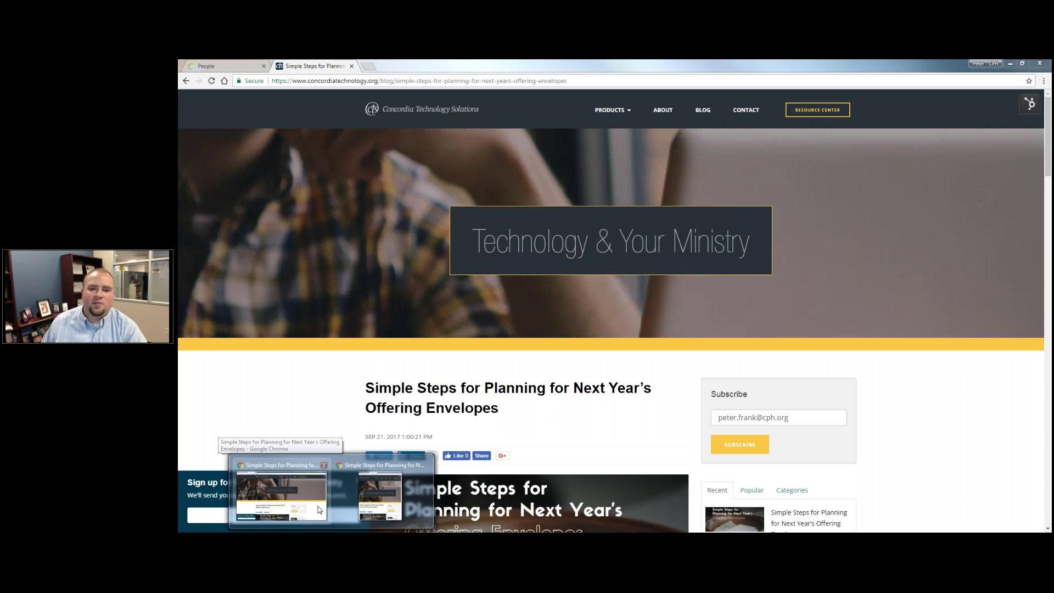
click(320, 510)
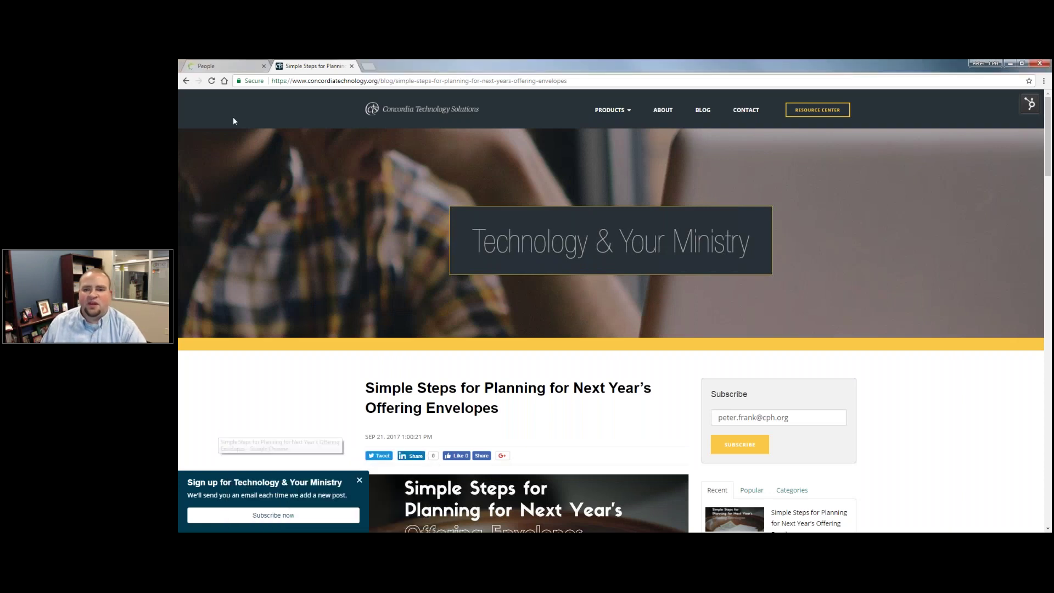
key(ctrl+1)
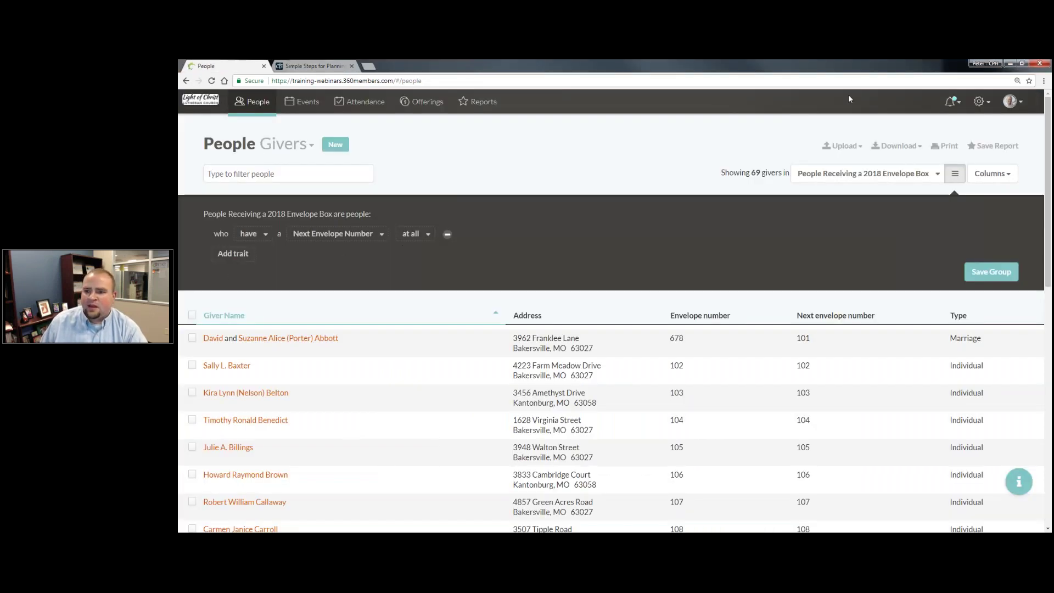
click(980, 101)
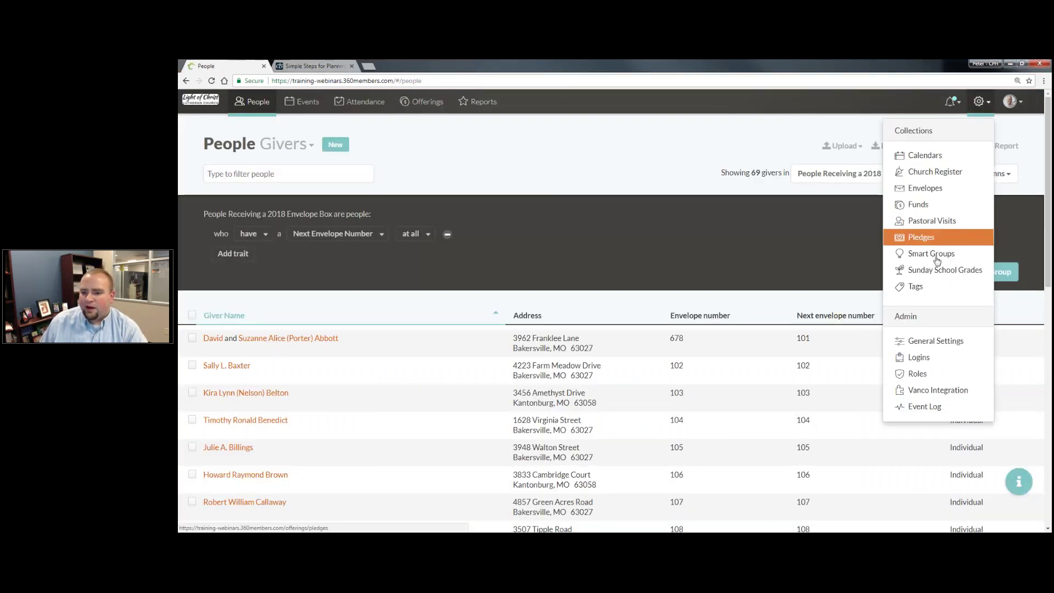
click(939, 189)
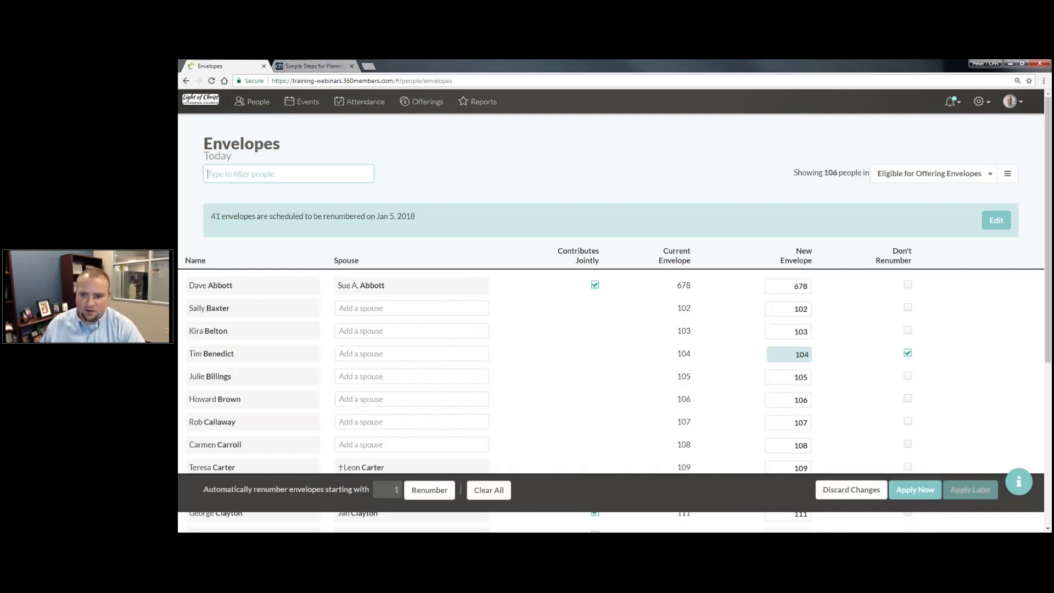
click(929, 173)
click(894, 211)
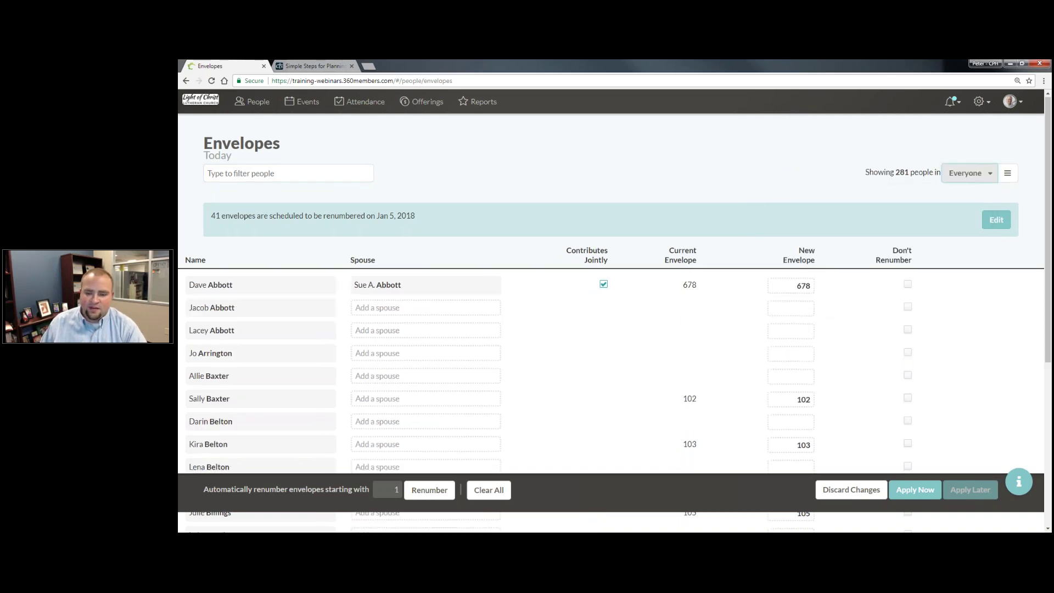
- Open the Oct 18, 2015 offering batch and look through the giver list with envelope numbers in its new entry row
scroll(611, 329, down, 3)
scroll(433, 133, up, 3)
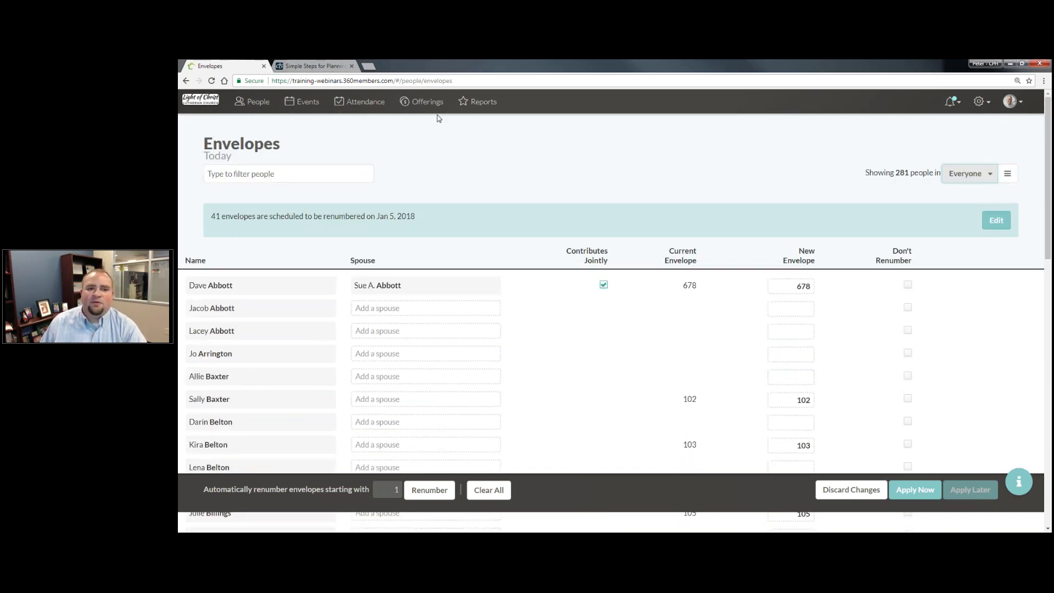
click(427, 102)
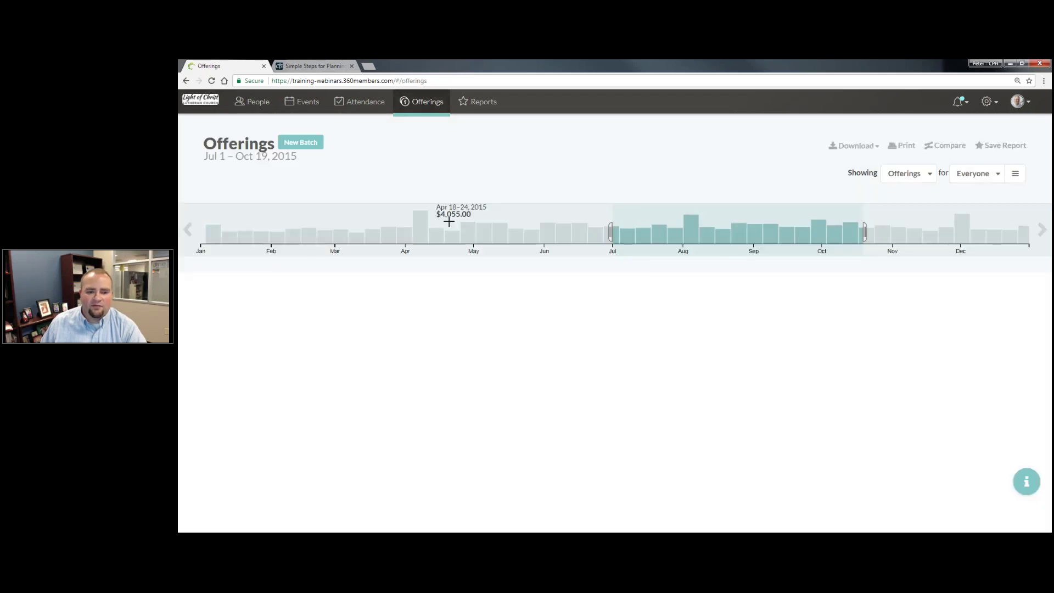
click(302, 303)
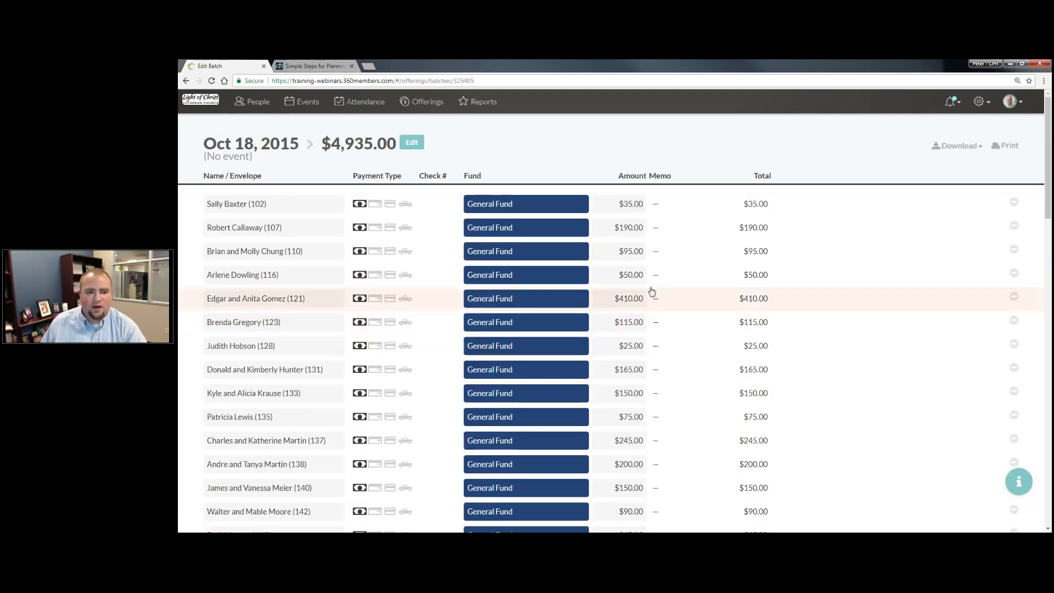
scroll(652, 291, down, 15)
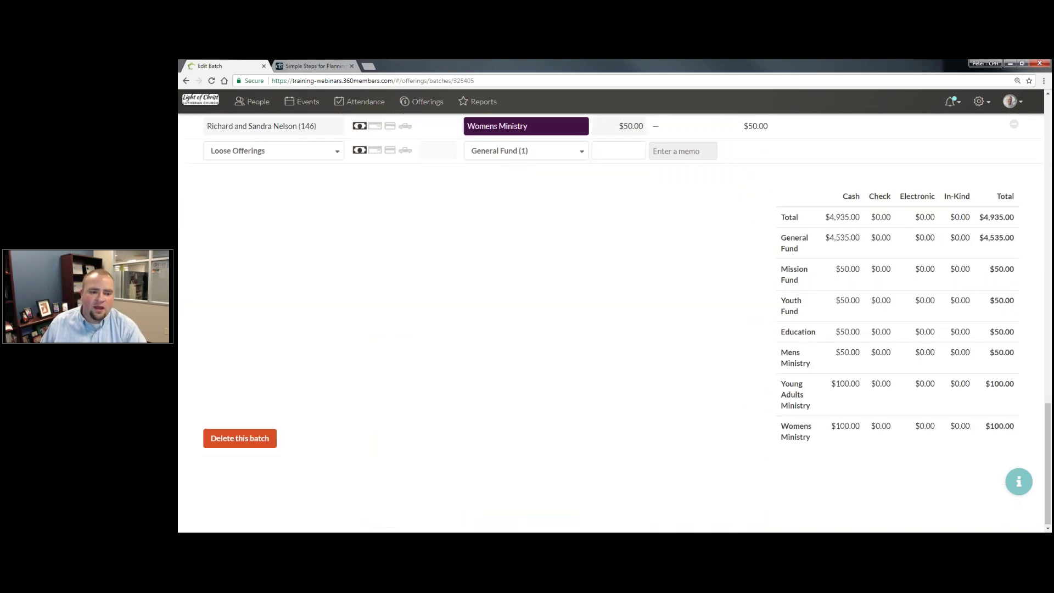
scroll(329, 241, up, 2)
click(330, 242)
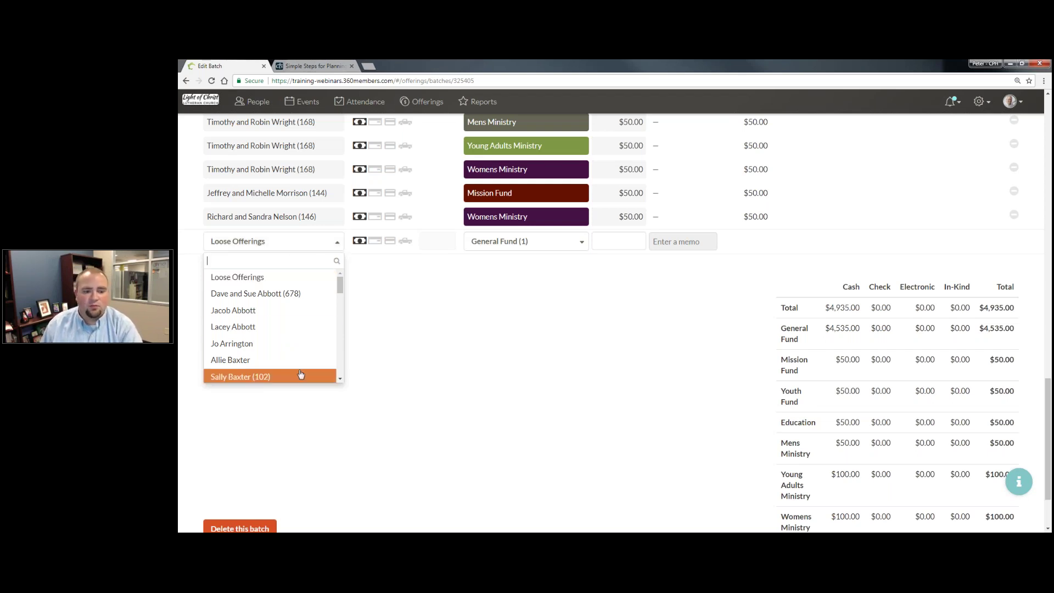
scroll(284, 314, down, 3)
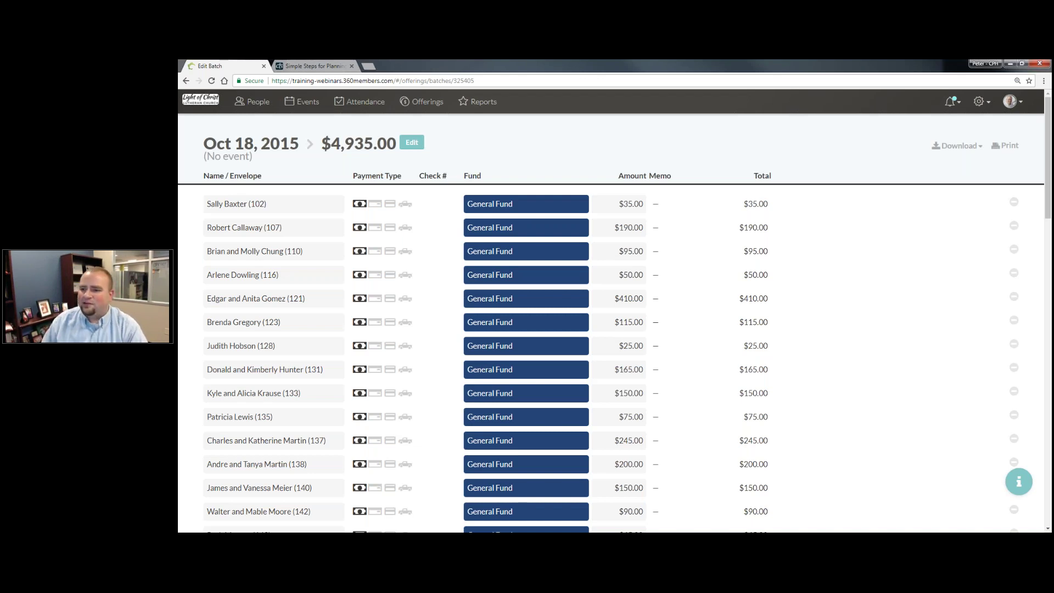
- Return to the Envelopes collection and turn off joint contribution for the couple in the first row
click(978, 101)
scroll(966, 164, down, 10)
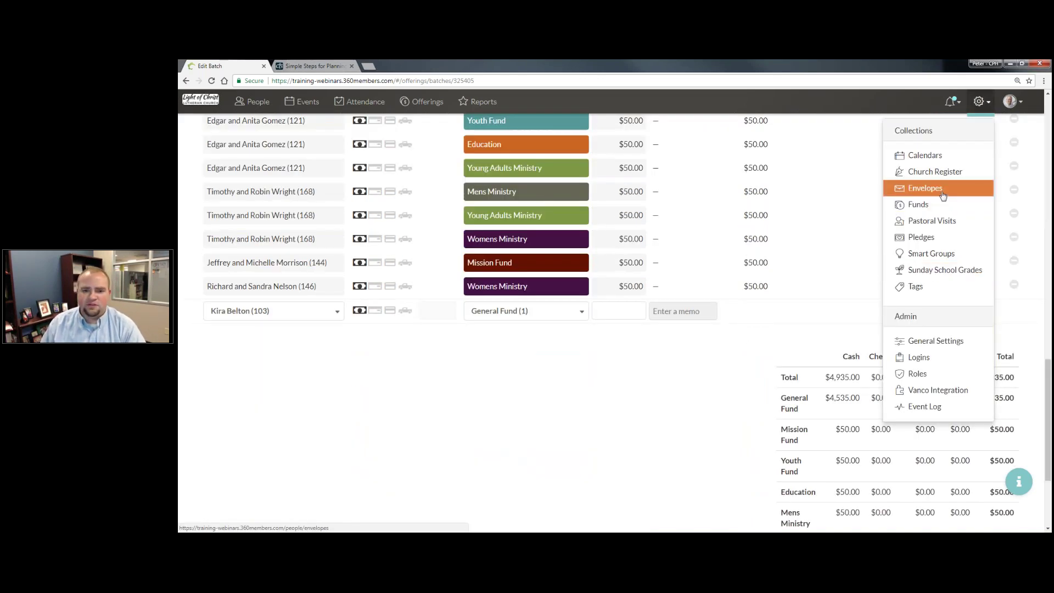
click(942, 195)
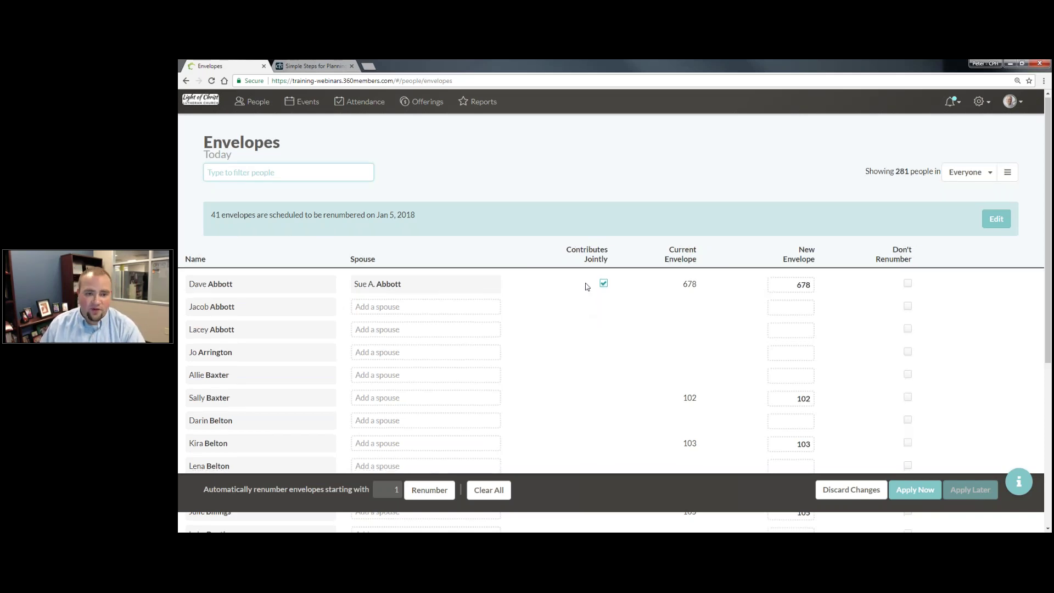
scroll(609, 235, down, 2)
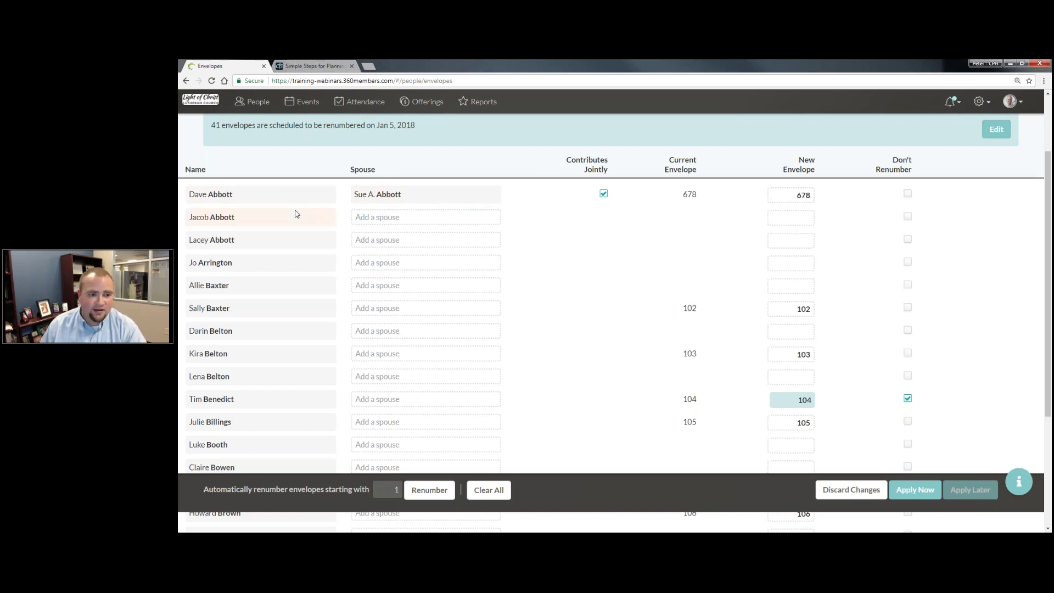
click(604, 194)
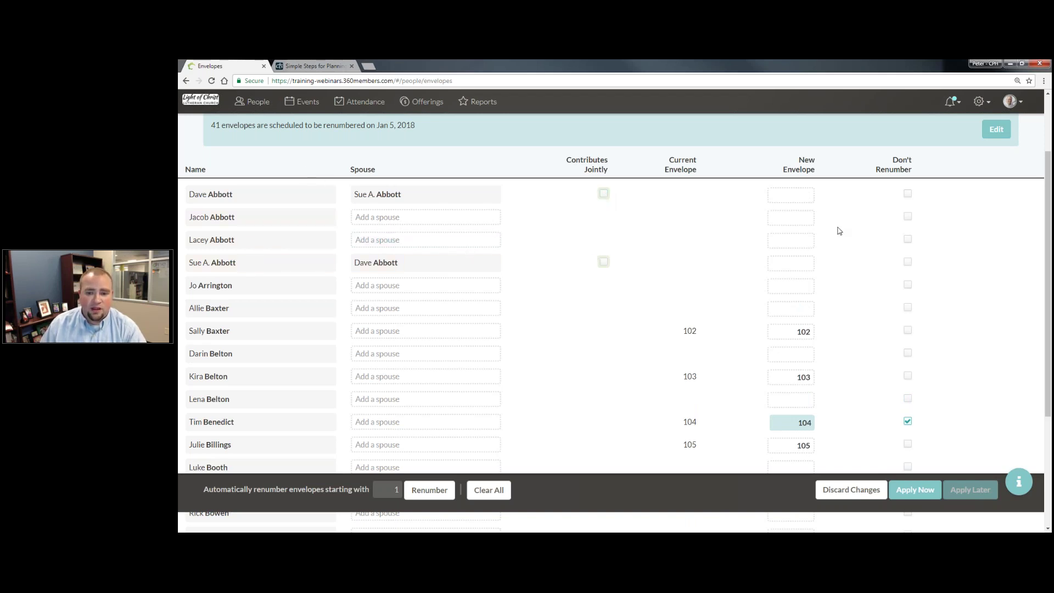
- Assign new envelope 678 to the first-row spouse alone and apply the renumbering immediately
click(808, 195)
text(678)
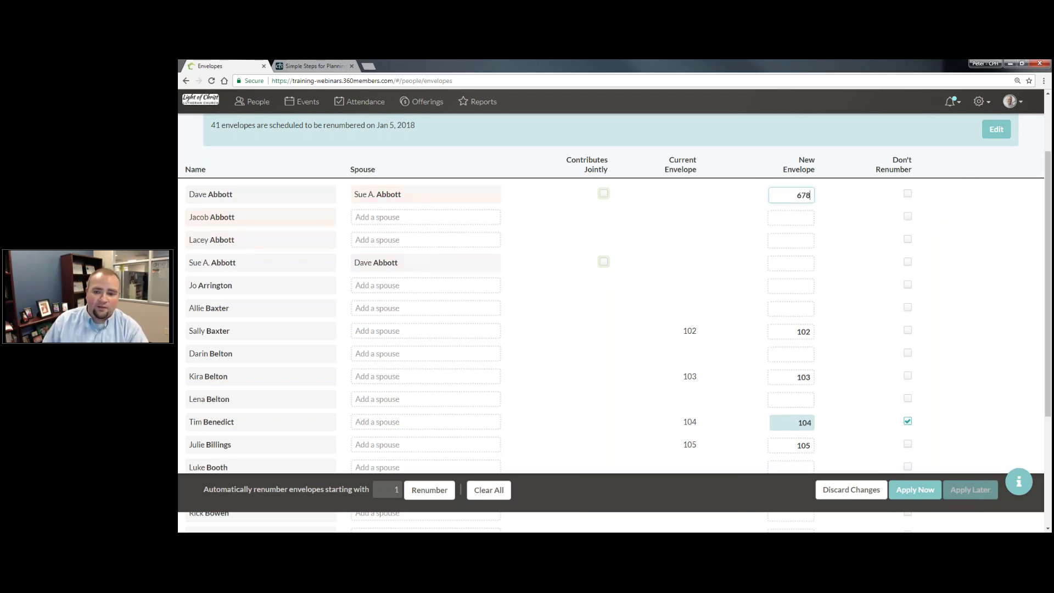
click(913, 496)
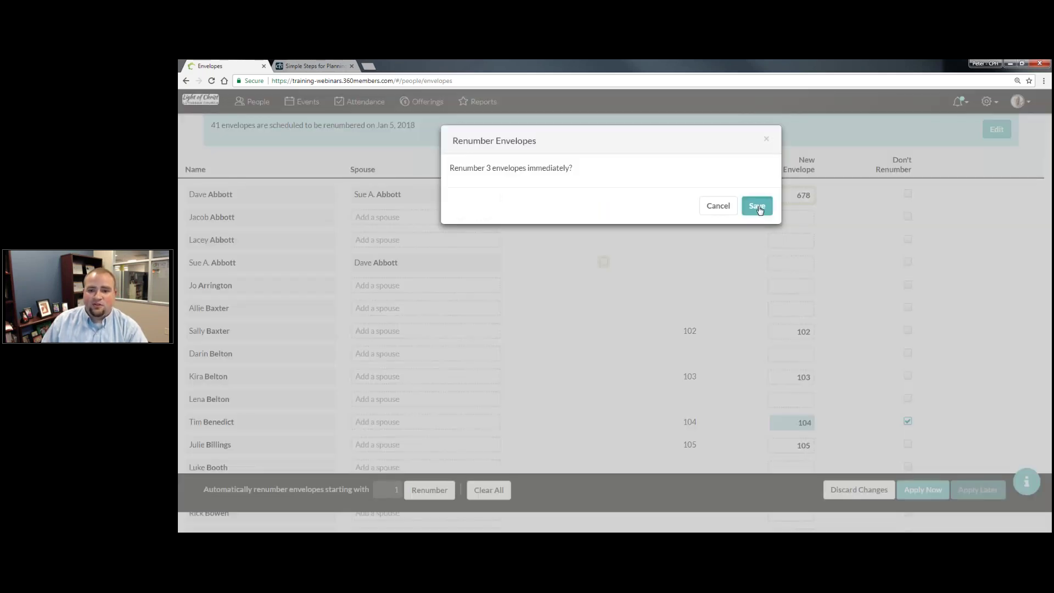
click(758, 207)
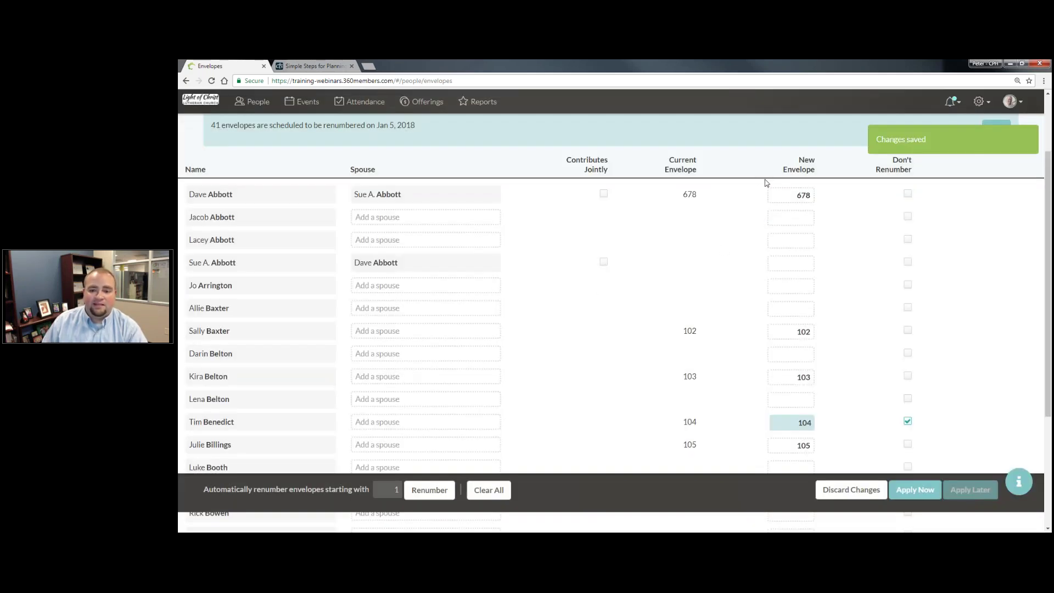